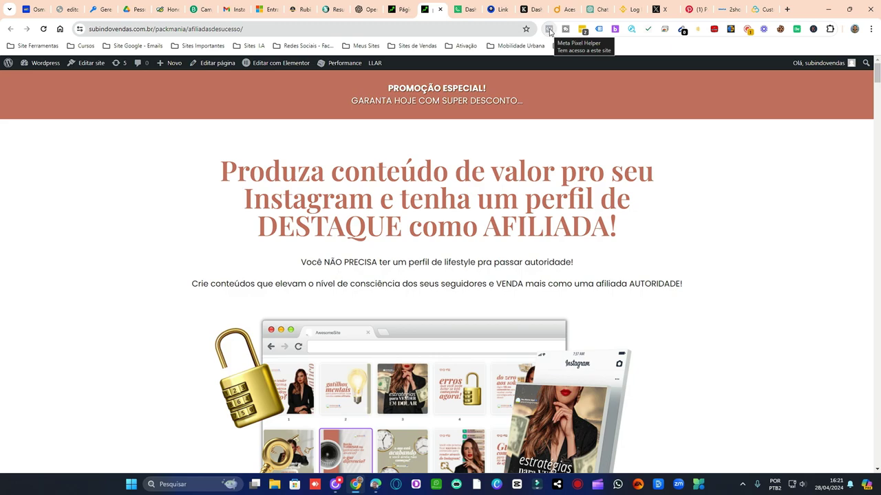
- Search the Chrome Web Store for "pixel" from the extensions manager and open the Meta Pixel Helper page
click(831, 29)
scroll(764, 206, down, 1)
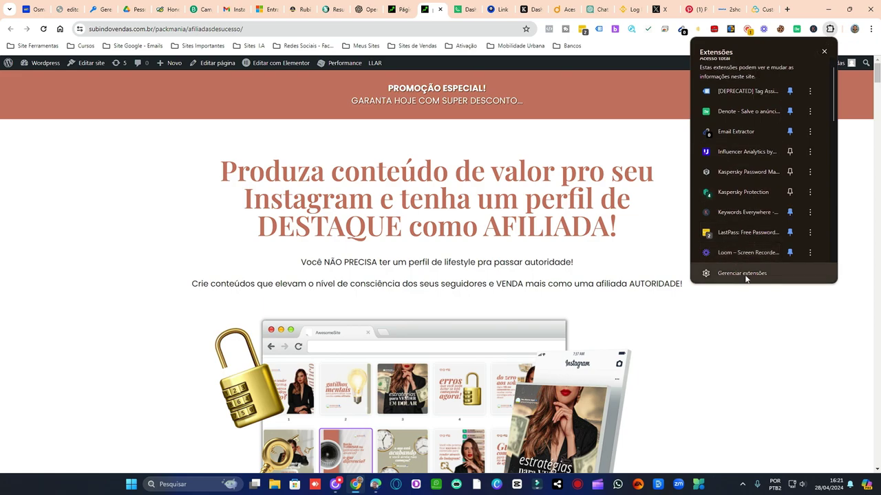
click(743, 274)
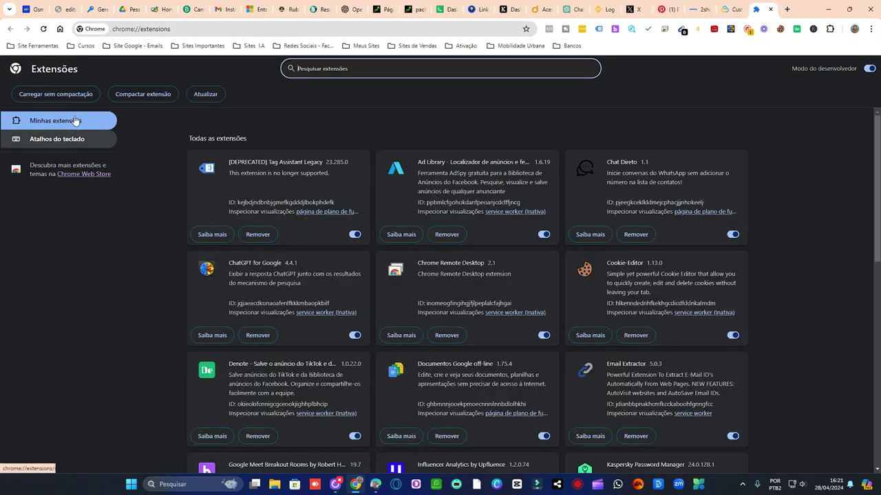
click(89, 175)
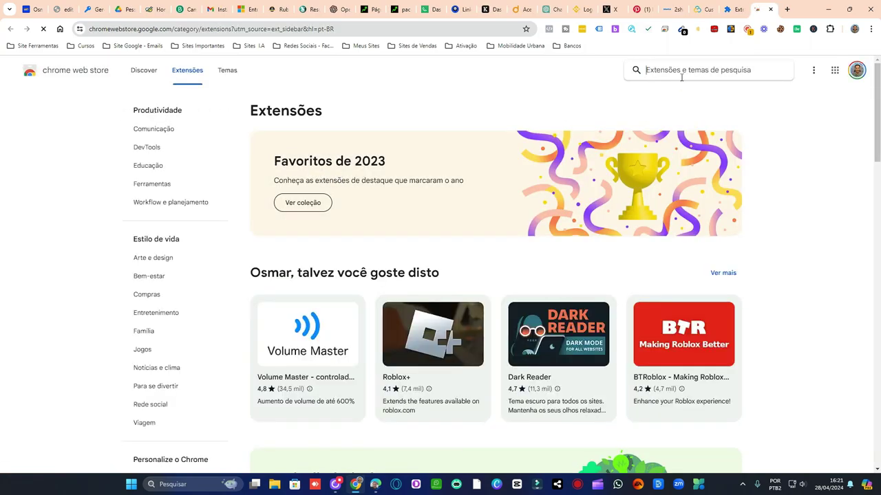
text(pixel)
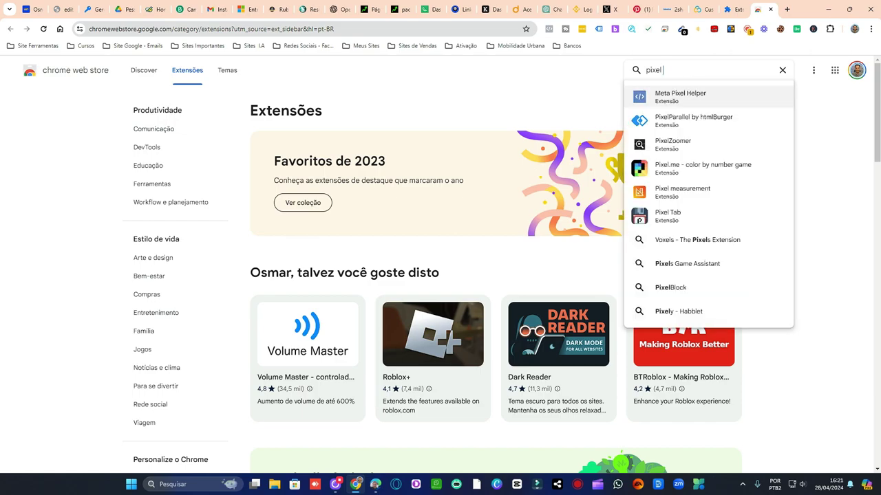
click(652, 97)
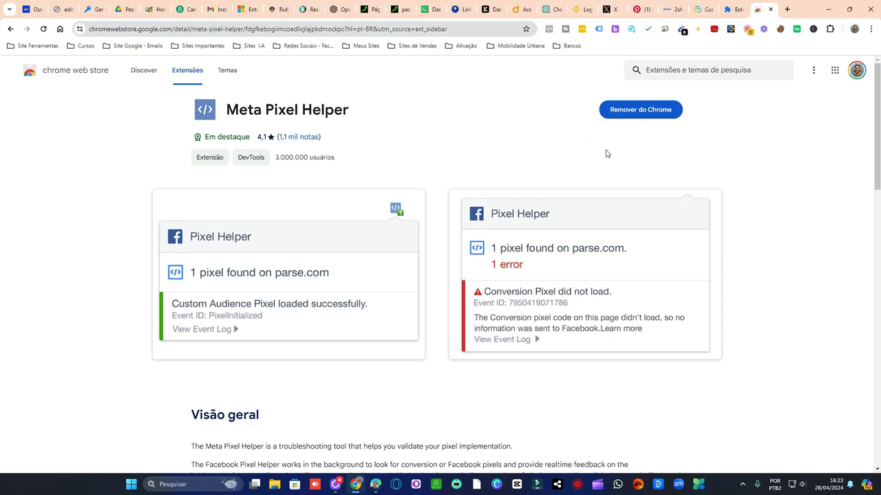
- Close the extension tabs and check the packmania/afiliadasdesucesso sales page for an installed pixel with Meta Pixel Helper
click(771, 9)
click(771, 10)
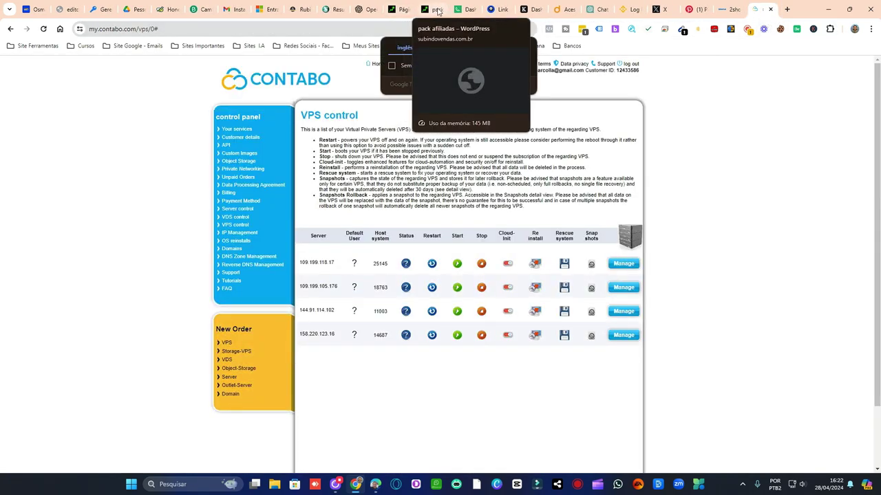
click(432, 10)
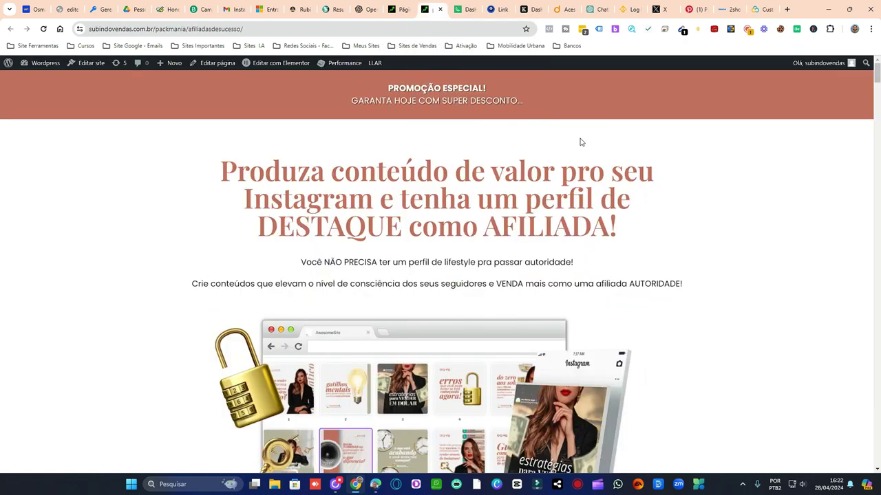
click(549, 29)
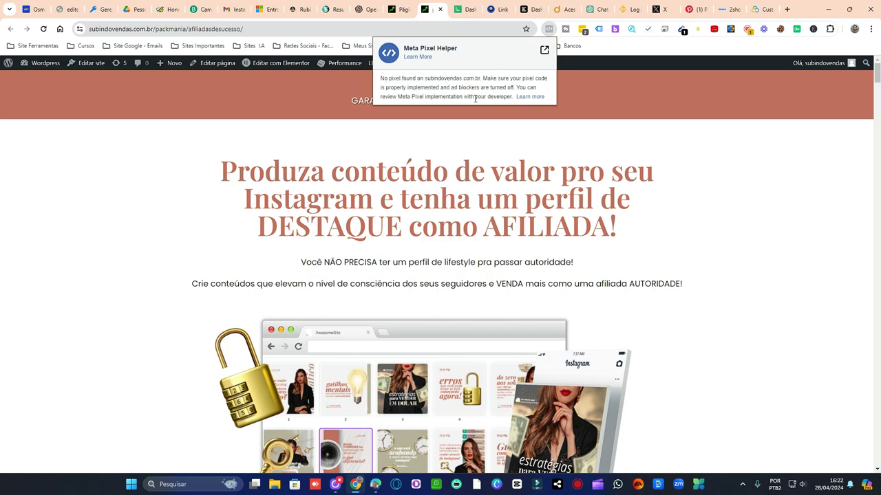
click(640, 146)
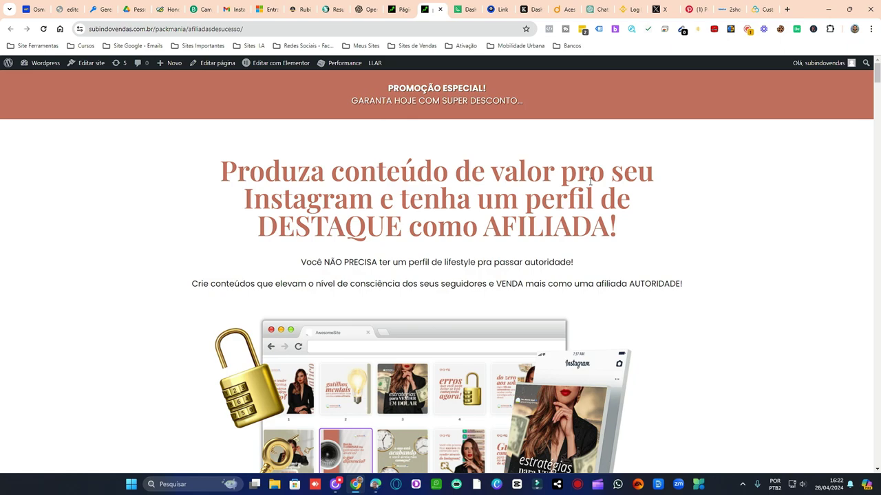
- Switch to the browser window with Meta Ads Manager and open the business settings (Configurações do negócio) in a new tab
click(830, 10)
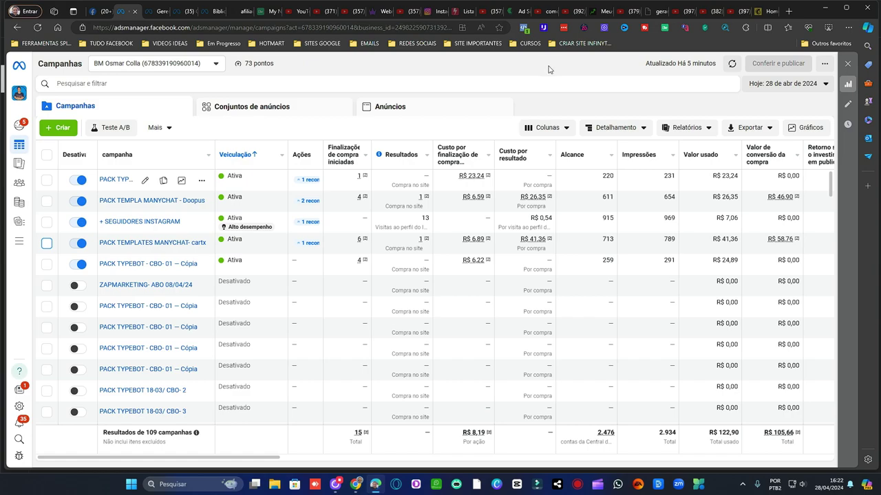
mouse_move(17, 242)
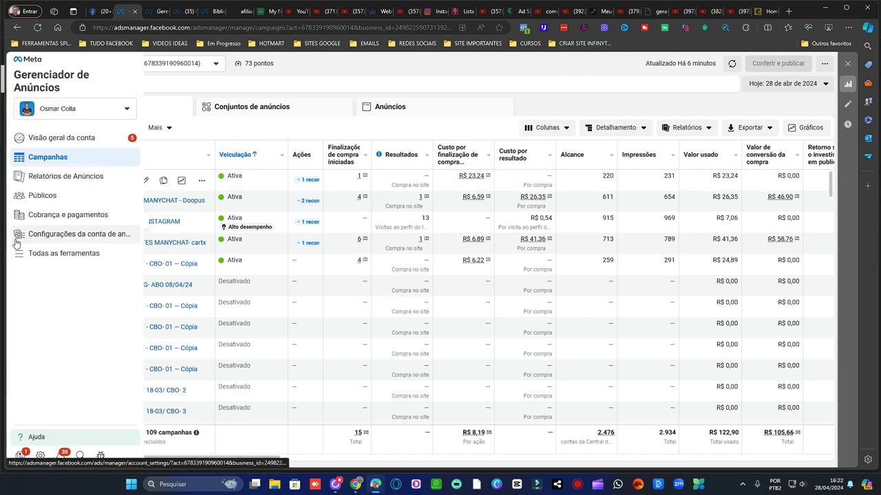
click(78, 259)
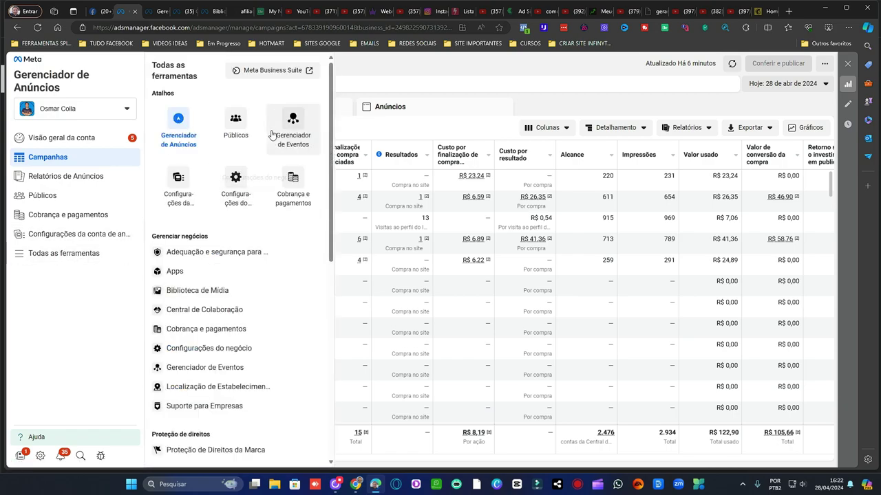
right_click(240, 204)
click(293, 207)
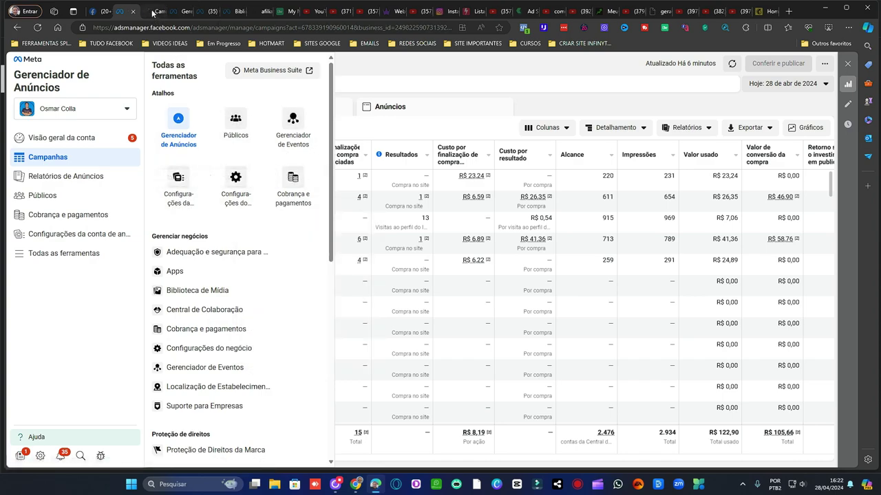
click(153, 12)
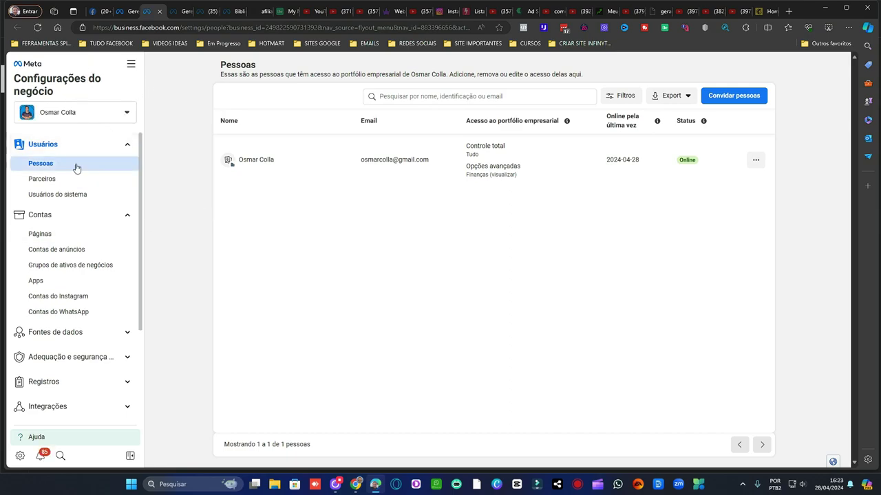
- Expand the data sources (Fontes de dados), view Pixels, and open the datasets list (Conjuntos de dados)
scroll(81, 176, down, 2)
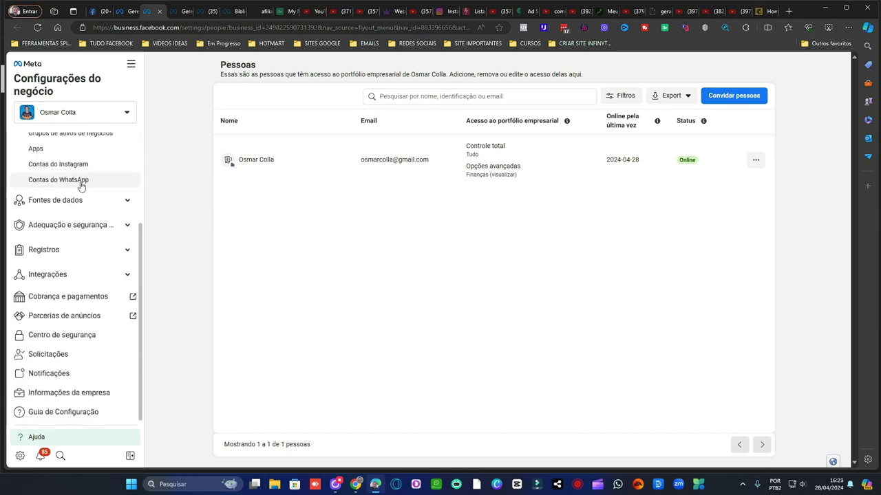
click(90, 202)
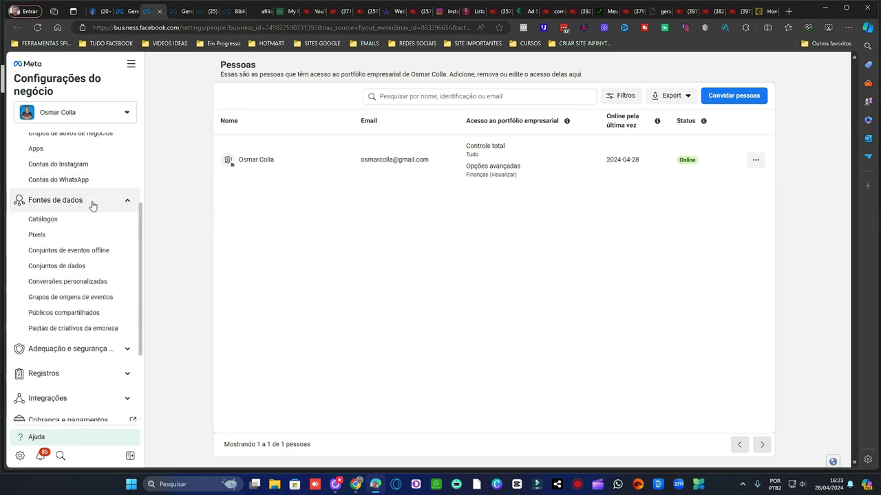
click(66, 236)
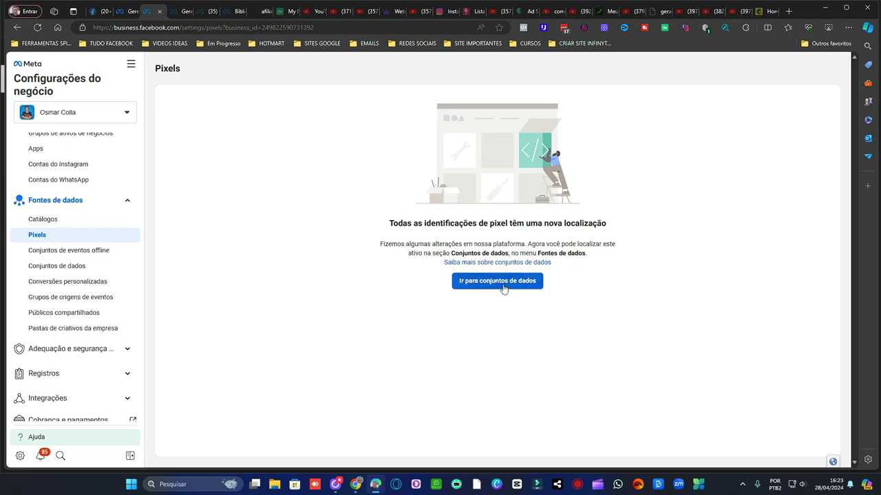
click(82, 268)
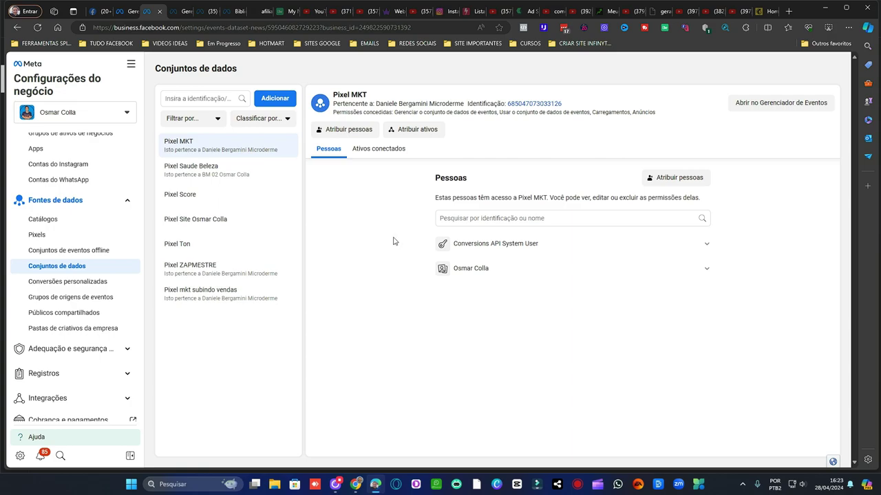
- Create a new dataset named PACK MARKETING DIGITAL
click(277, 100)
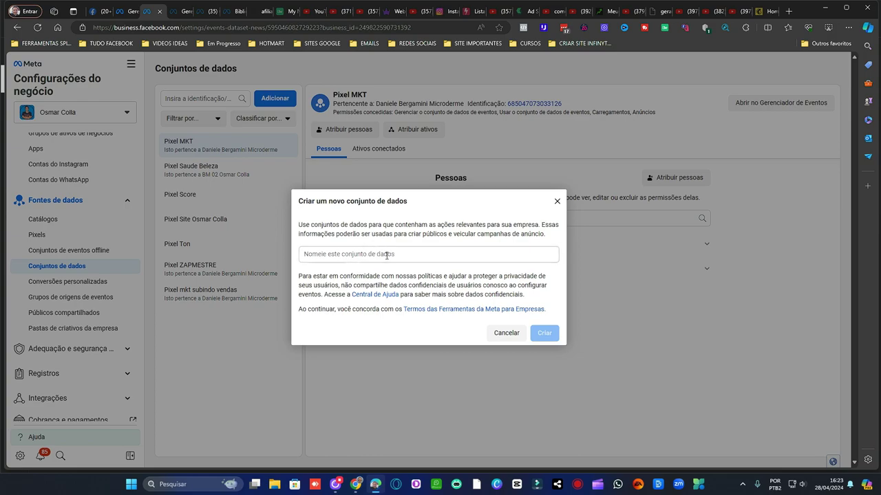
click(387, 256)
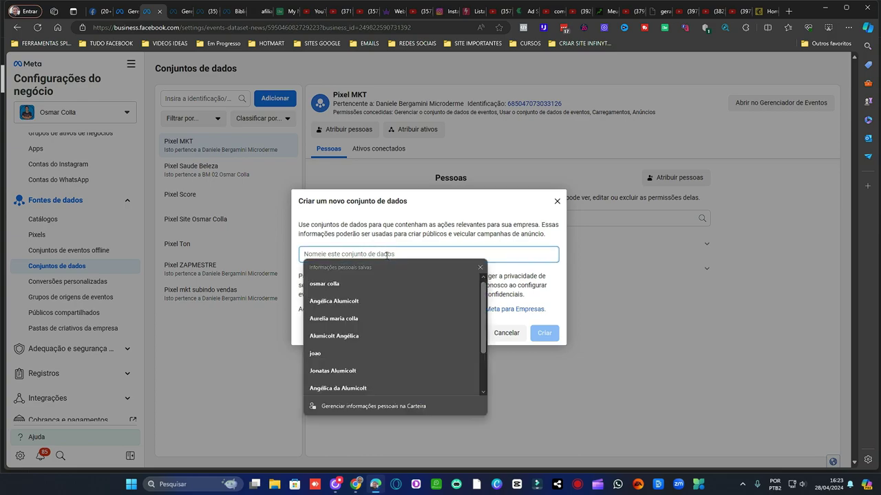
text(p)
key(BackSpace)
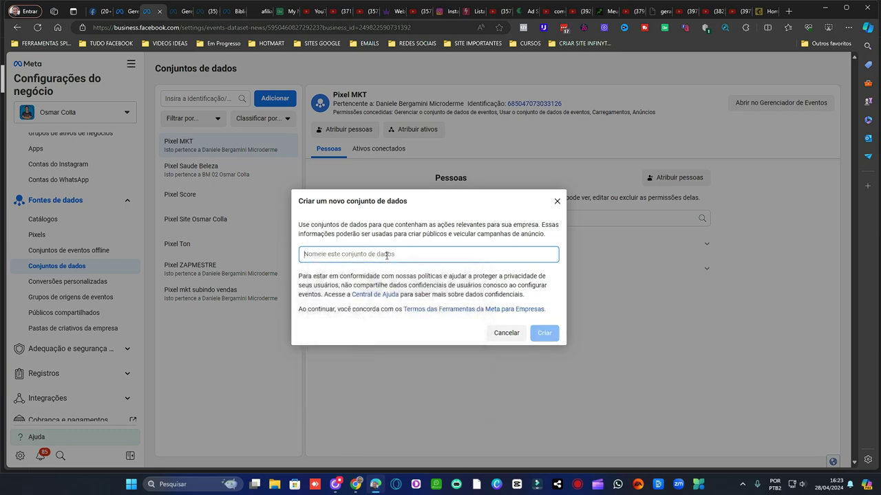
text(PACK MKT)
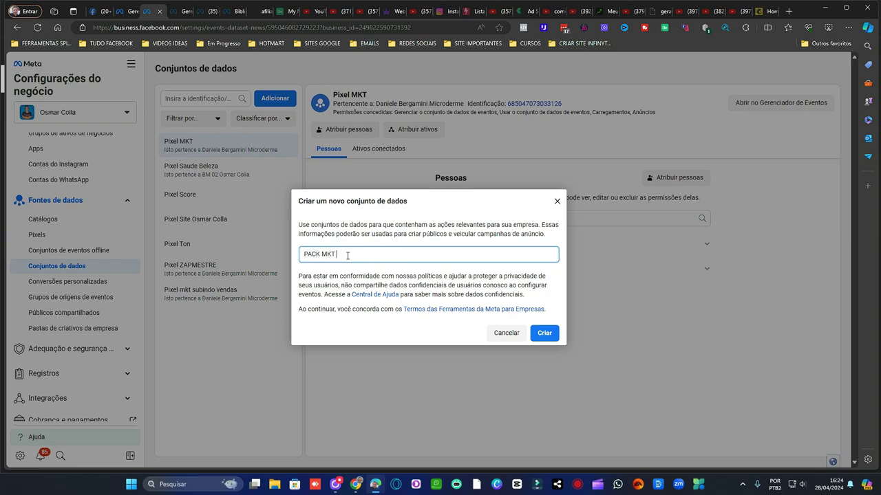
key(BackSpace)
key(BackSpace)
text(A)
key(BackSpace)
text(MARKETING DIGITAL)
click(545, 333)
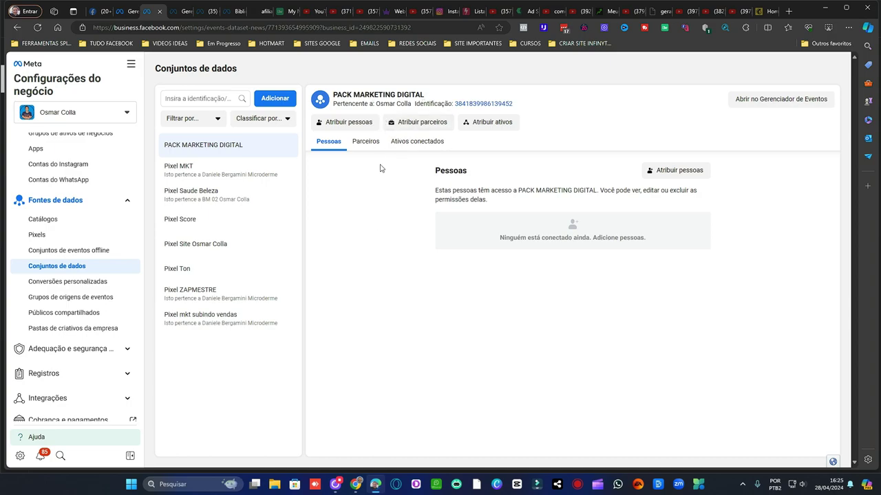
- Assign all listed people to the PACK MARKETING DIGITAL dataset with partial access and full control enabled
click(354, 124)
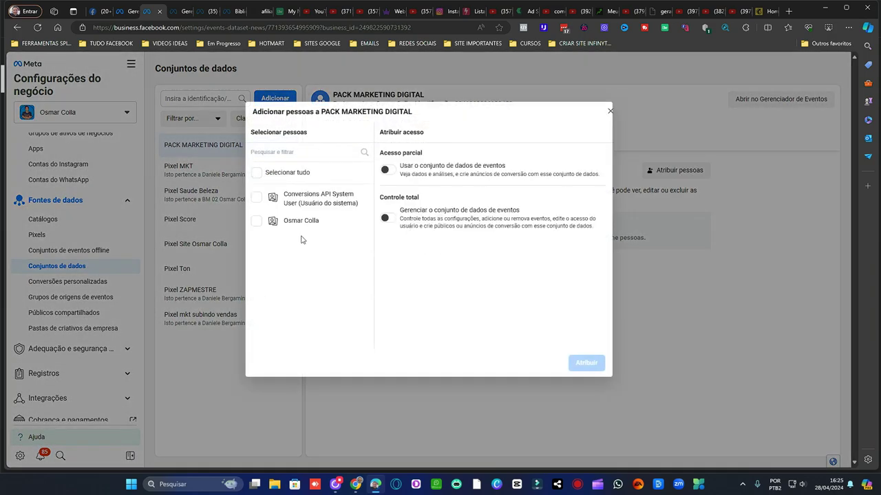
click(256, 173)
click(388, 169)
click(387, 218)
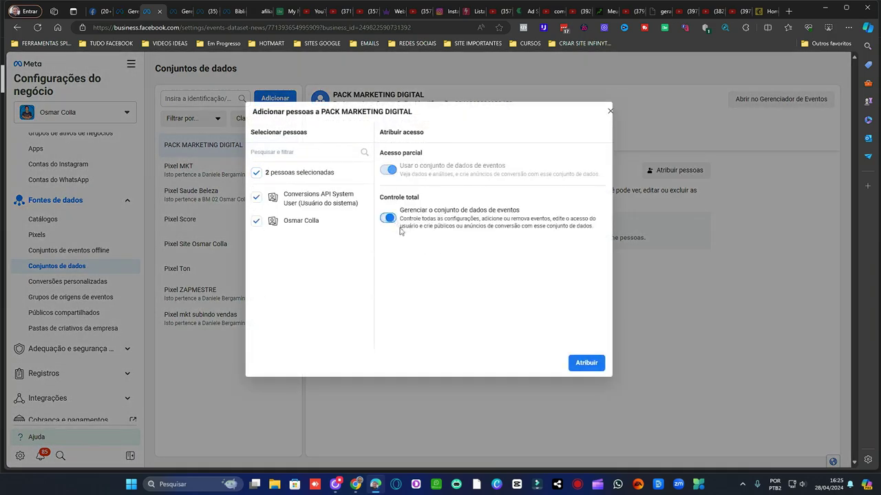
click(586, 363)
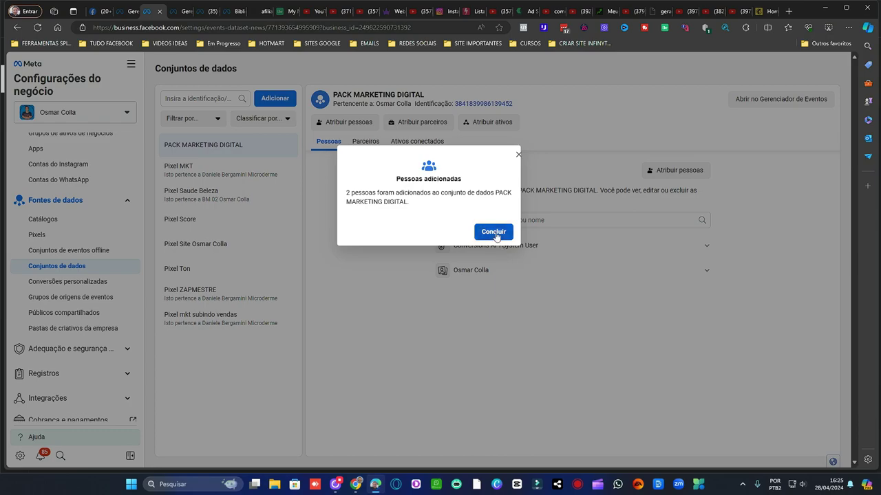
click(493, 236)
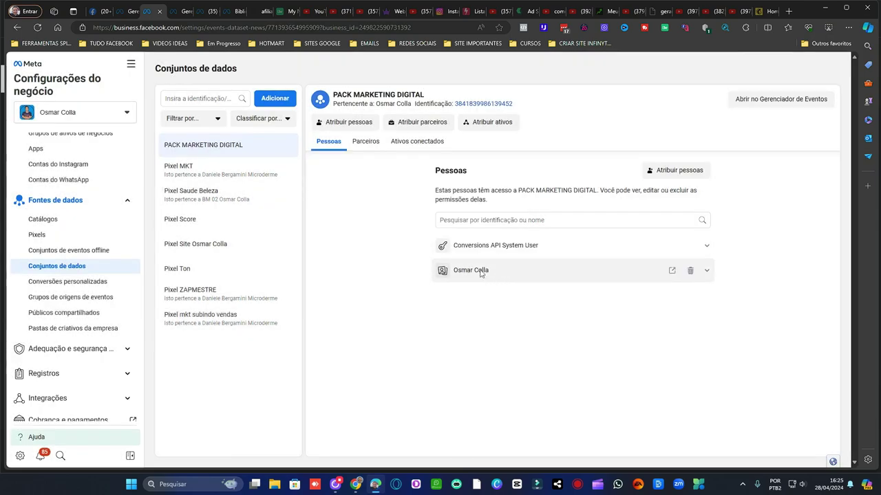
- View the dataset's partner-sharing form without assigning a partner, and add all listed ad accounts to the dataset as assets
click(428, 122)
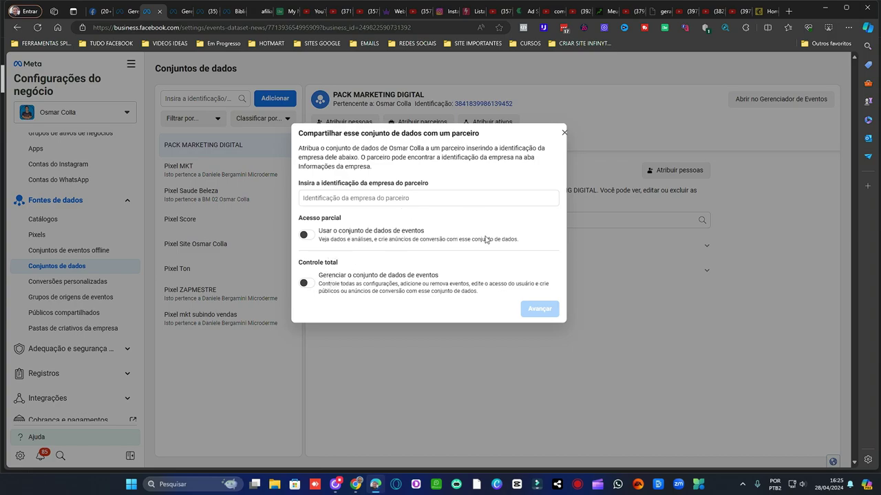
click(564, 133)
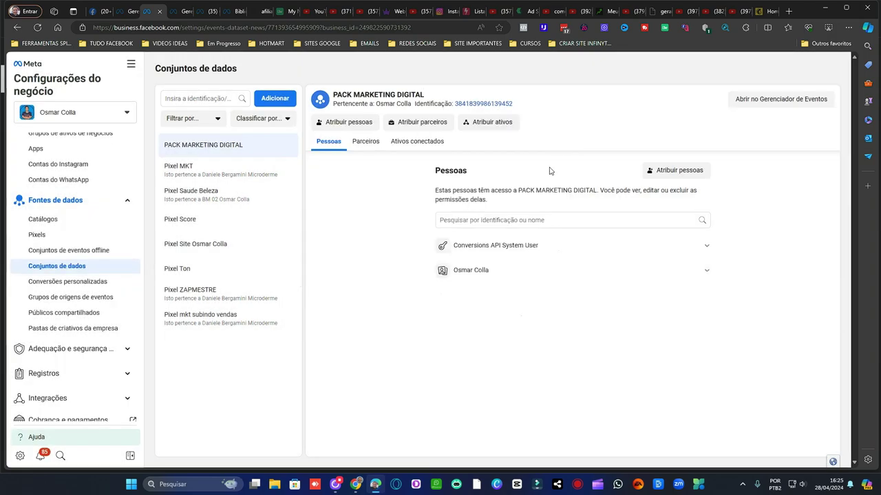
click(499, 124)
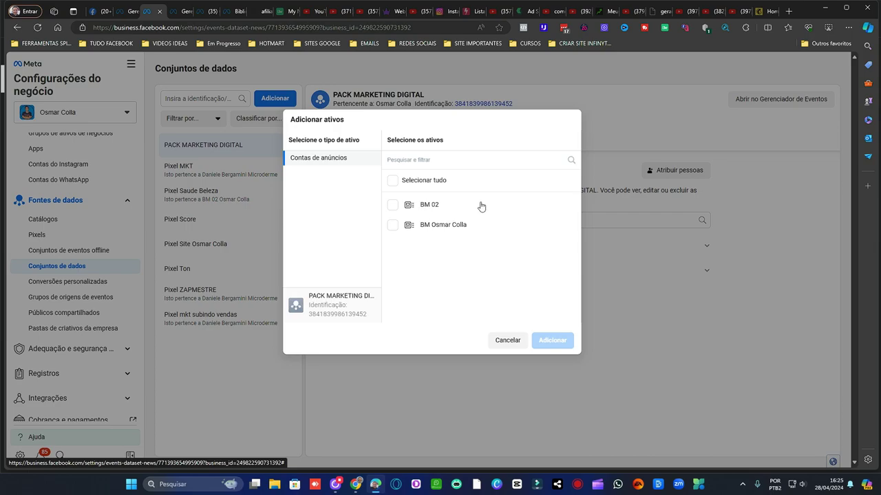
click(392, 181)
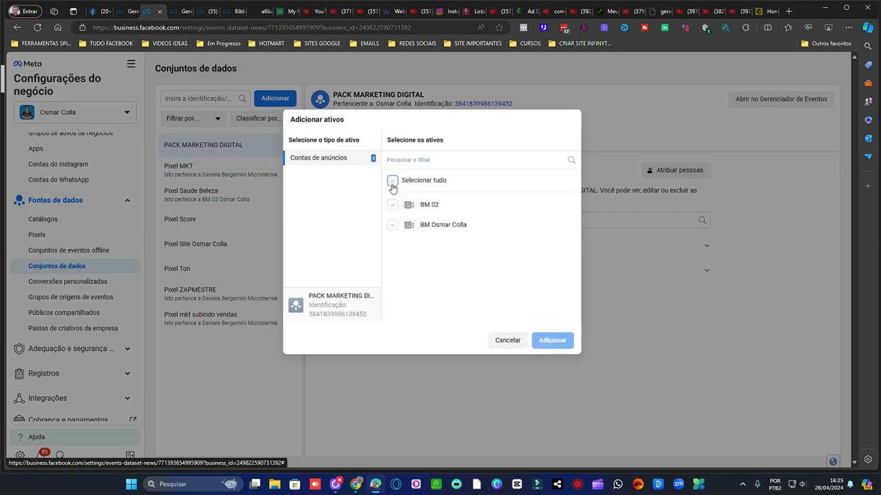
click(558, 342)
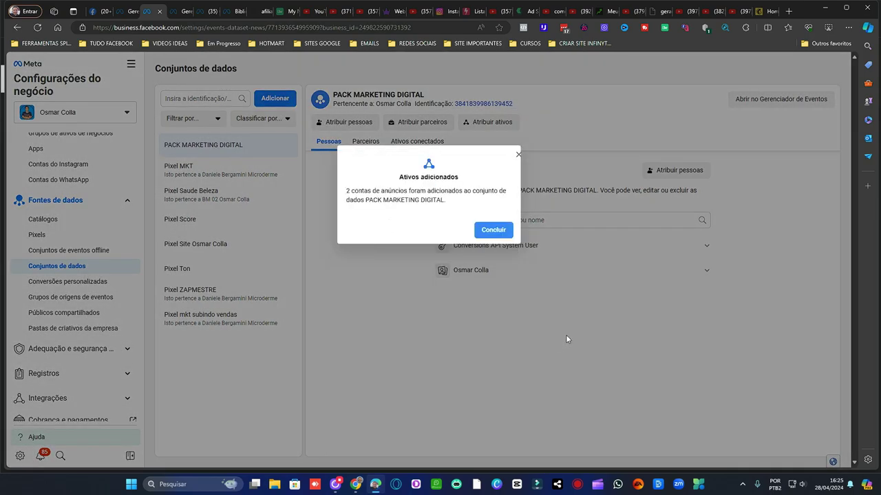
click(493, 230)
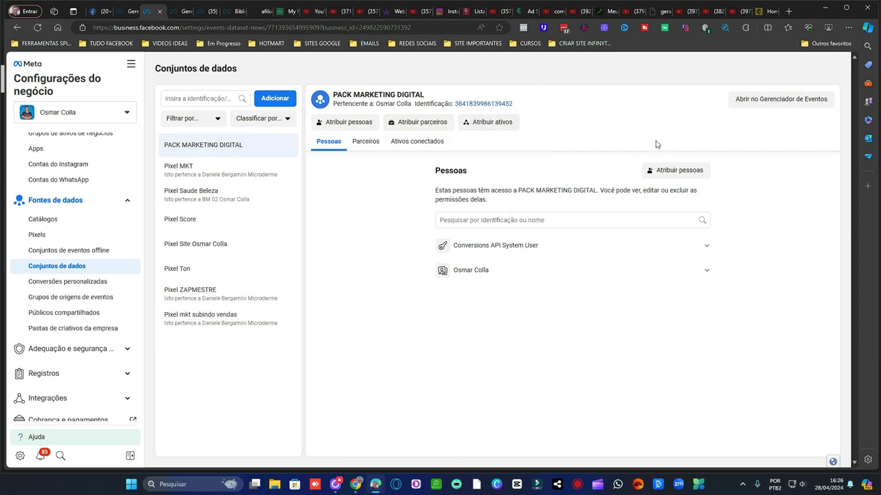
- Open the PACK MARKETING DIGITAL dataset in Events Manager to view its overview, and return to its business settings page
click(775, 101)
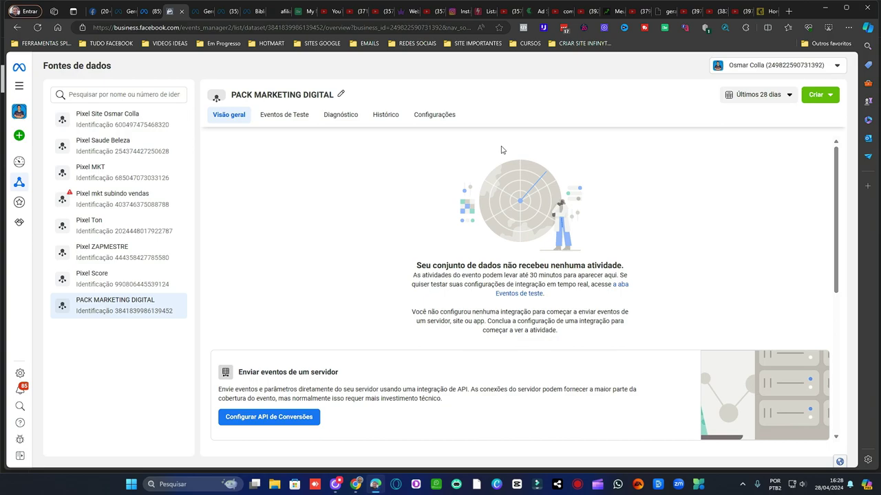
click(145, 11)
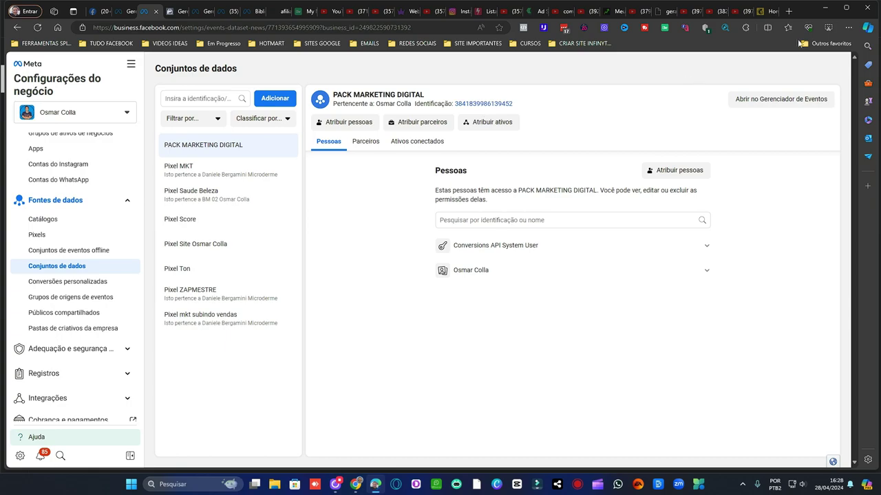
- Switch to the WordPress sales page in Chrome and check it for an installed pixel with Meta Pixel Helper
click(825, 8)
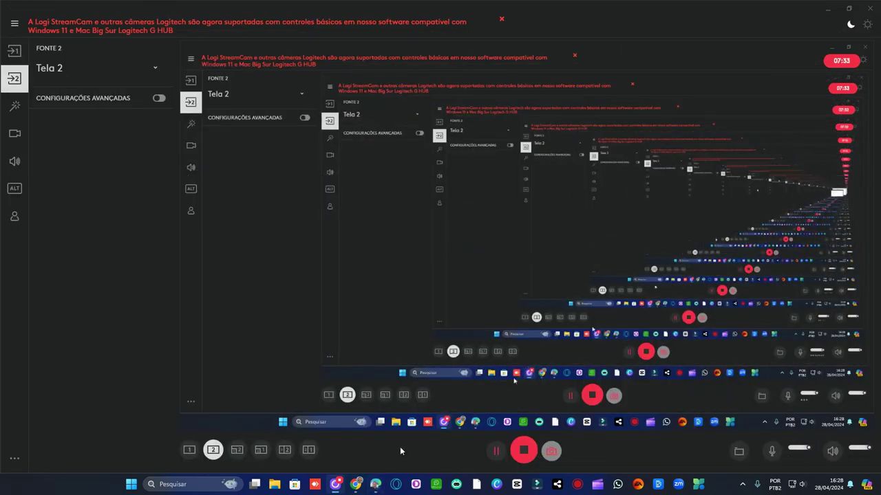
click(355, 485)
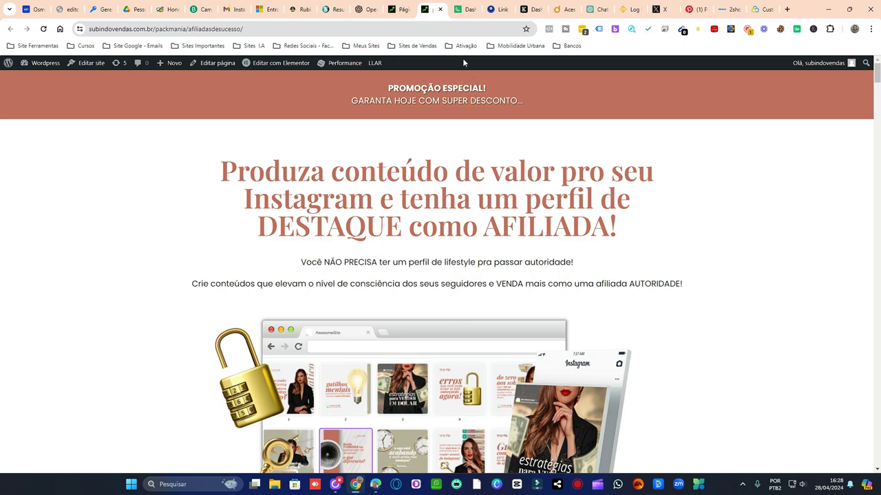
click(548, 32)
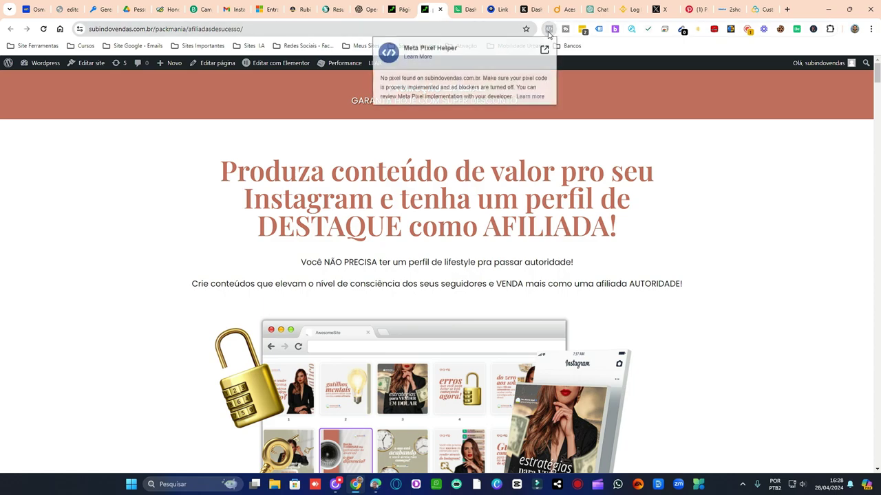
click(636, 143)
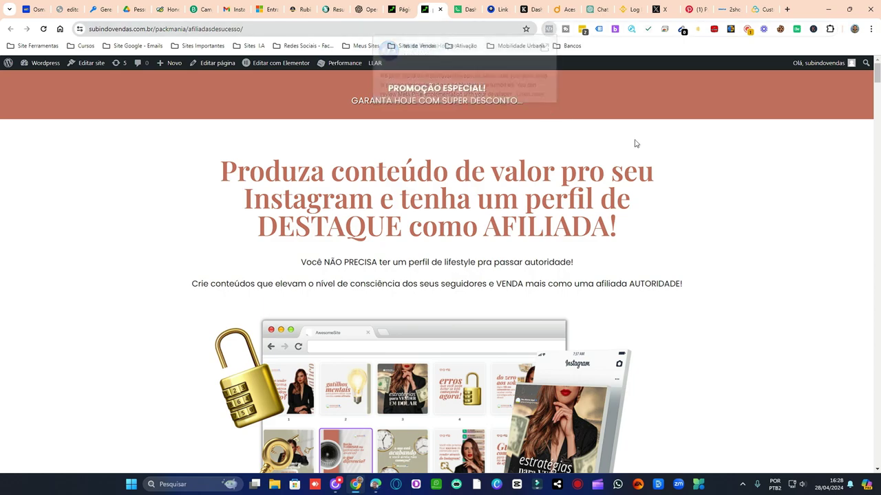
- View the WordPress site's installed plugins and search them for PIXEL YOUR
click(404, 9)
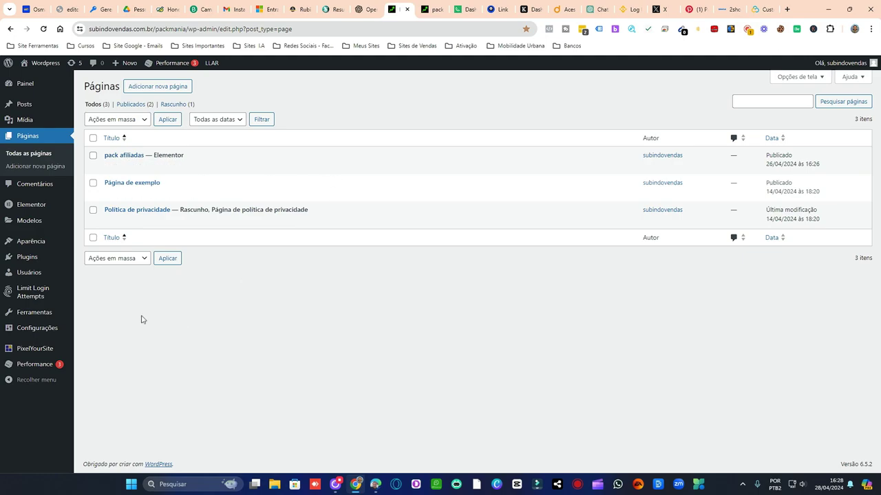
mouse_move(32, 356)
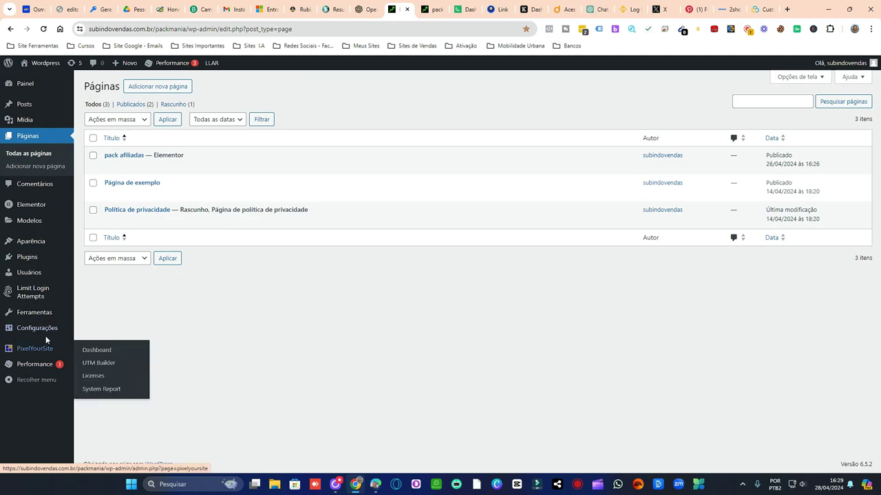
mouse_move(18, 262)
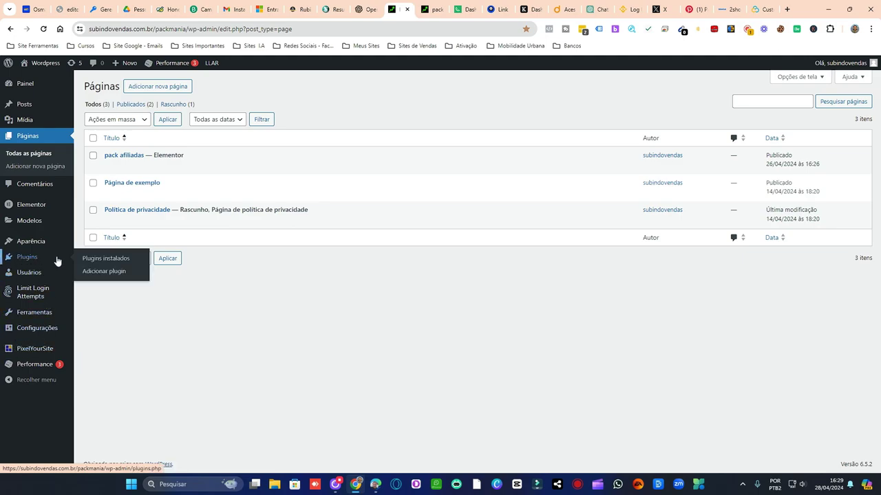
click(116, 258)
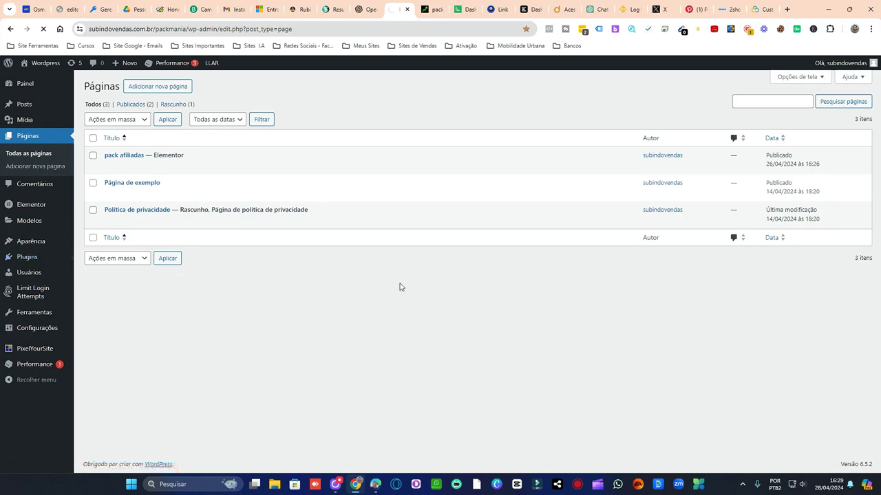
scroll(286, 272, down, 3)
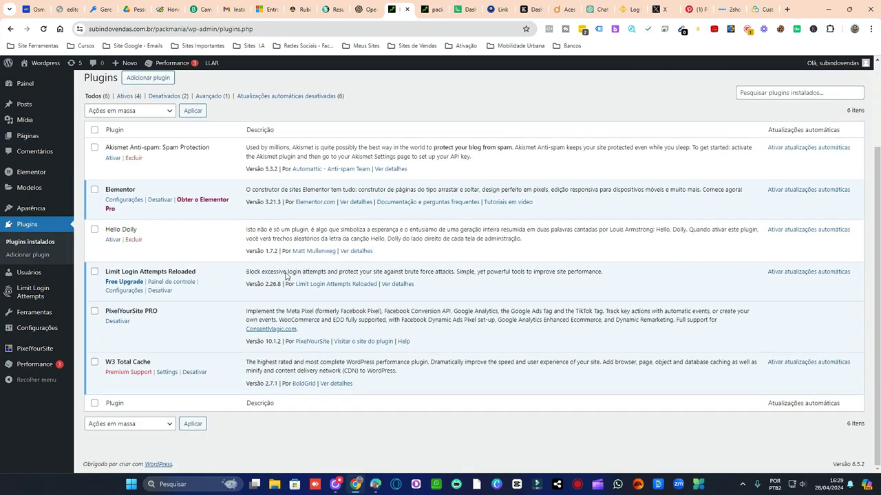
scroll(288, 275, up, 3)
click(780, 204)
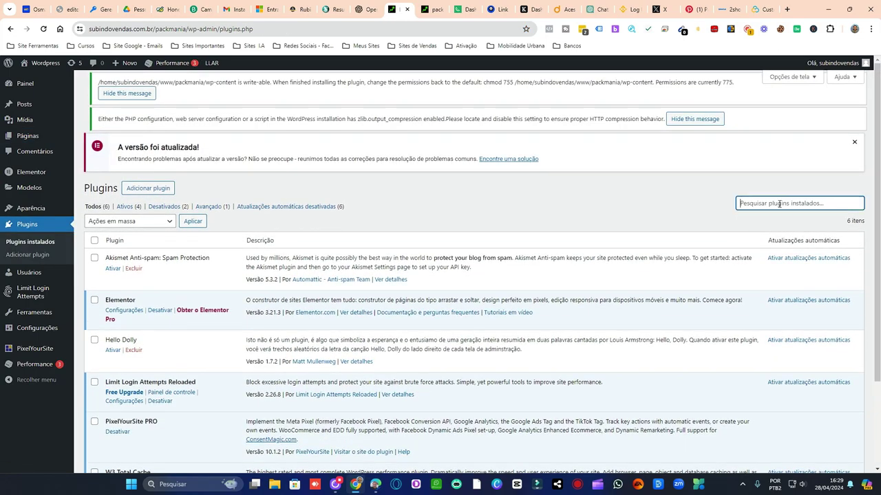
text(Pl)
text(XEL YOUR)
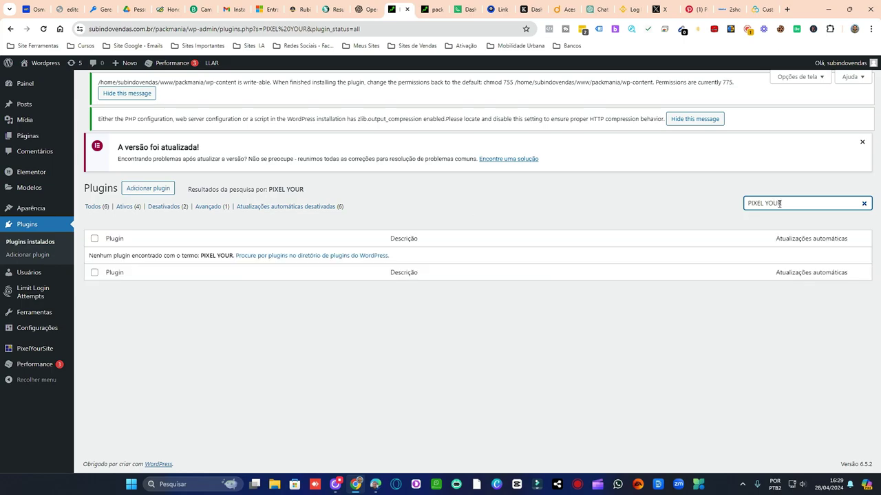
- Search the WordPress plugin directory for PIXEL YOUR SITE and locate the PixelYourSite plugin in the results
click(31, 226)
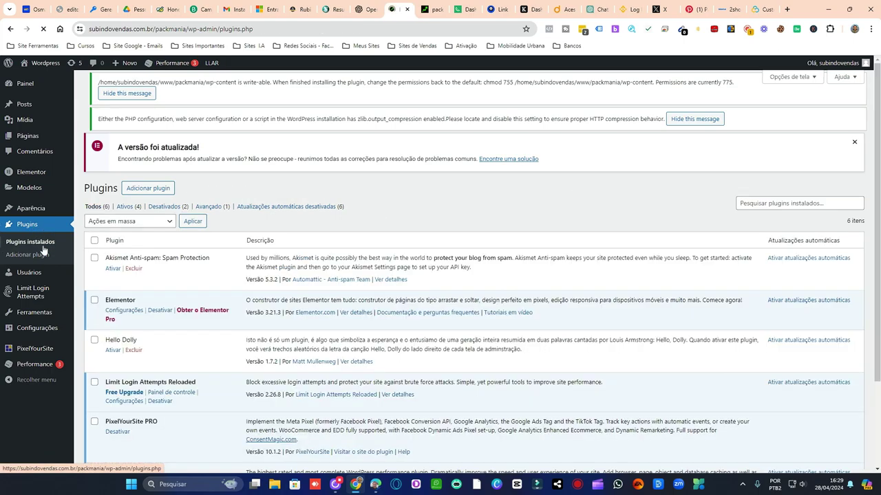
click(40, 253)
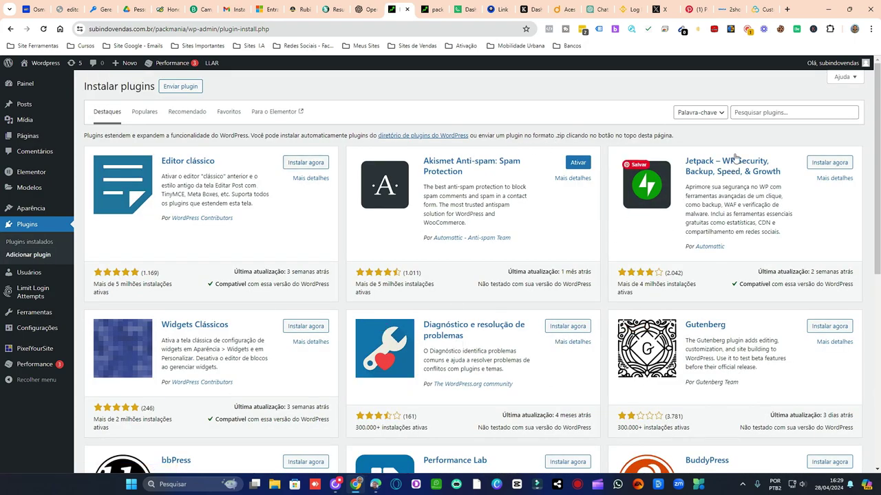
click(776, 115)
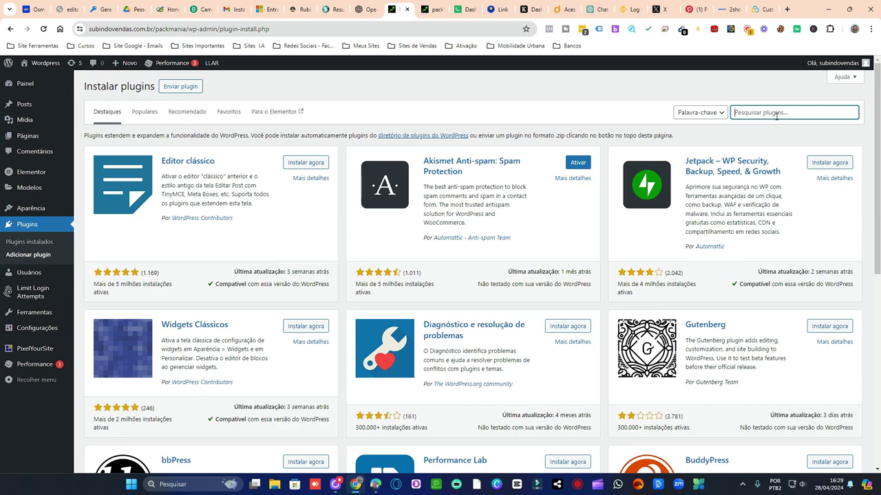
text(PIXEL YOUR)
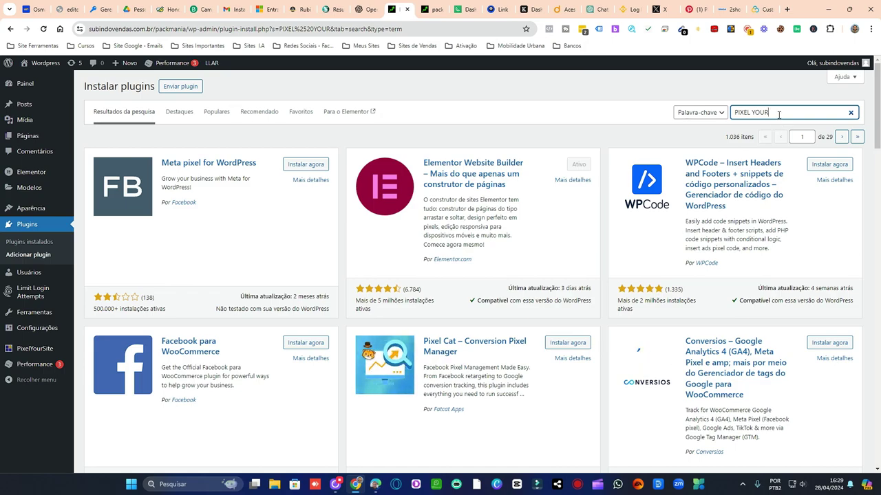
text(SITE)
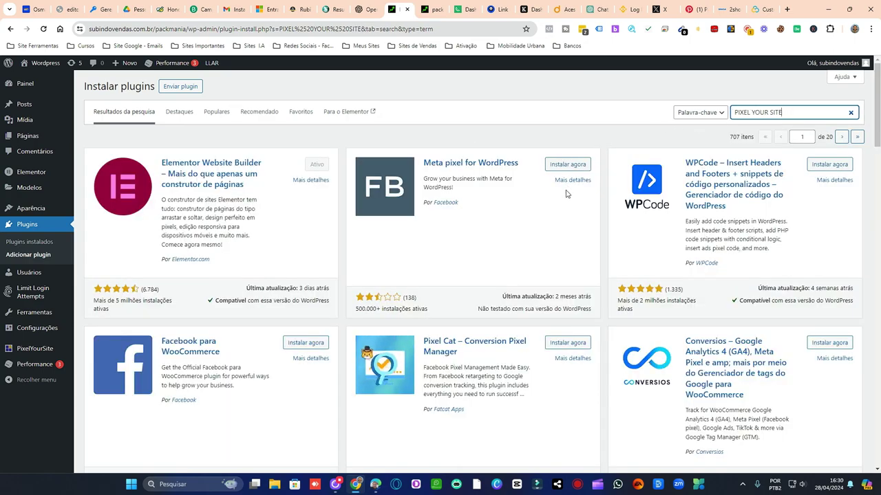
scroll(565, 194, down, 3)
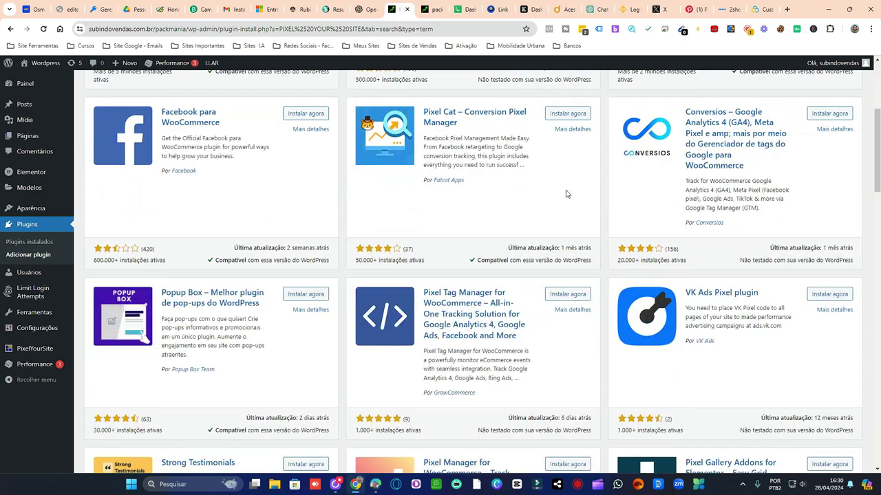
scroll(566, 194, down, 5)
scroll(566, 189, down, 1)
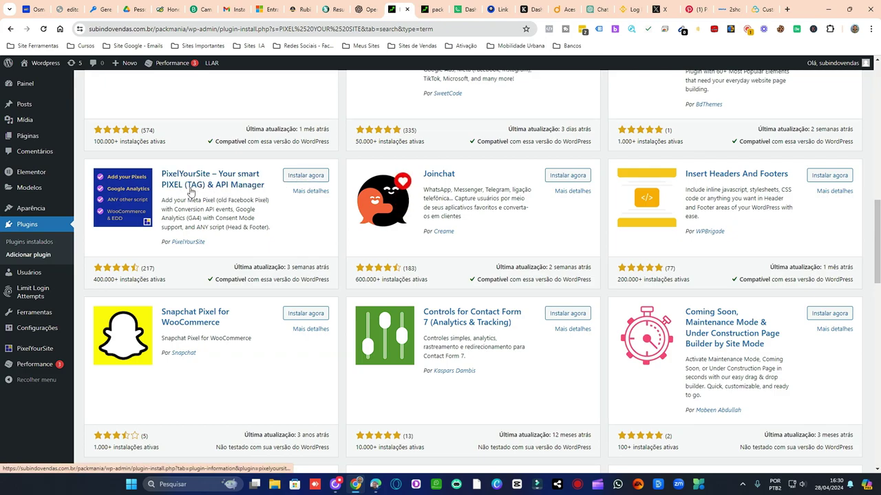
- Open the Meta Pixel settings in the PixelYourSite dashboard and paste the PACK MARKETING DIGITAL dataset ID as the Meta Pixel ID
mouse_move(37, 351)
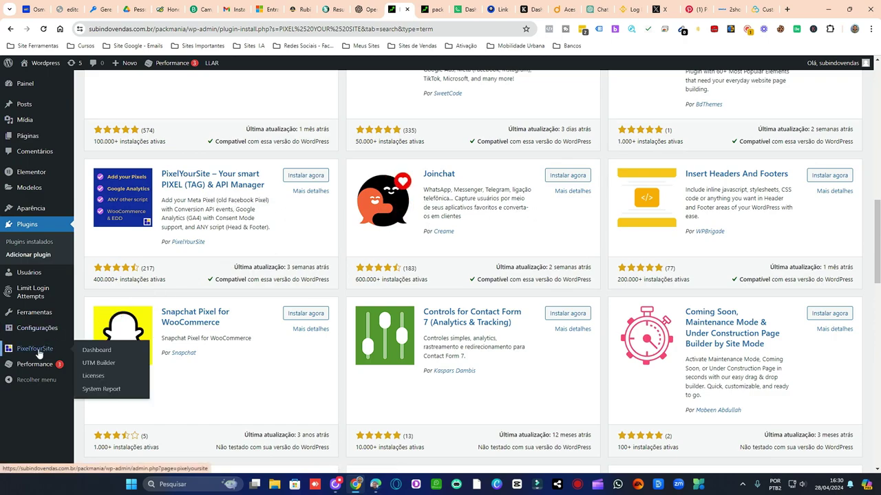
click(103, 353)
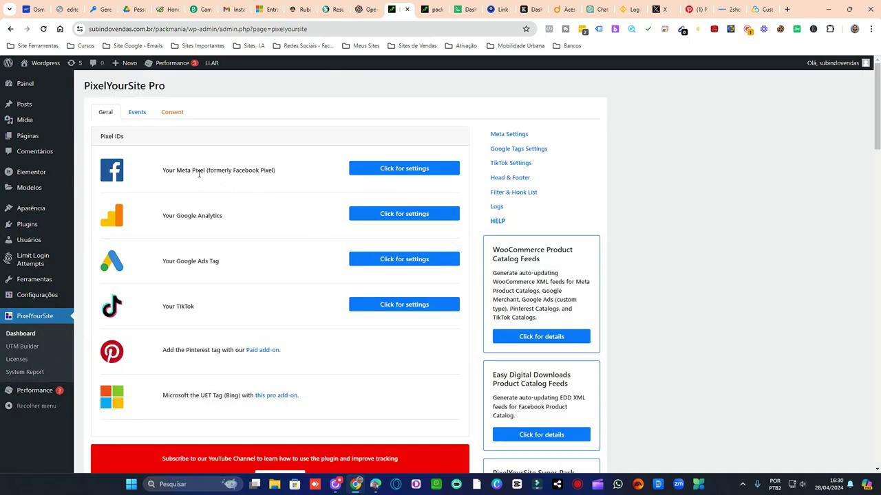
click(397, 173)
scroll(293, 232, down, 2)
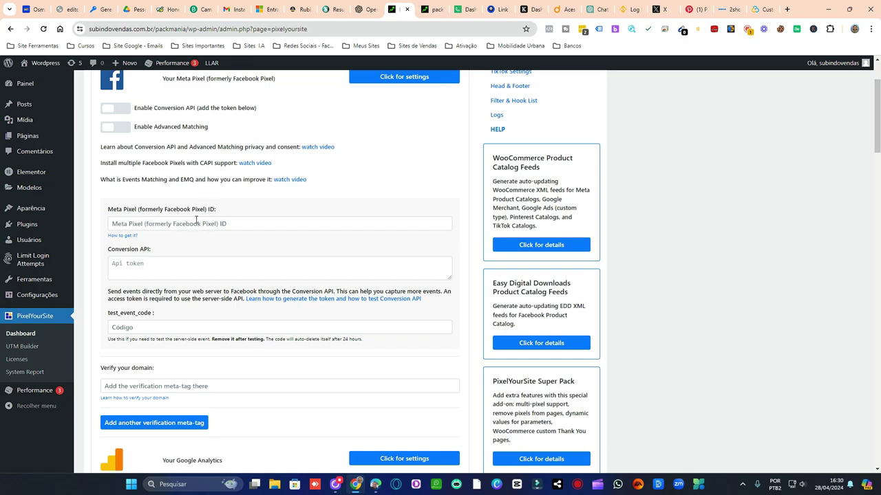
click(206, 223)
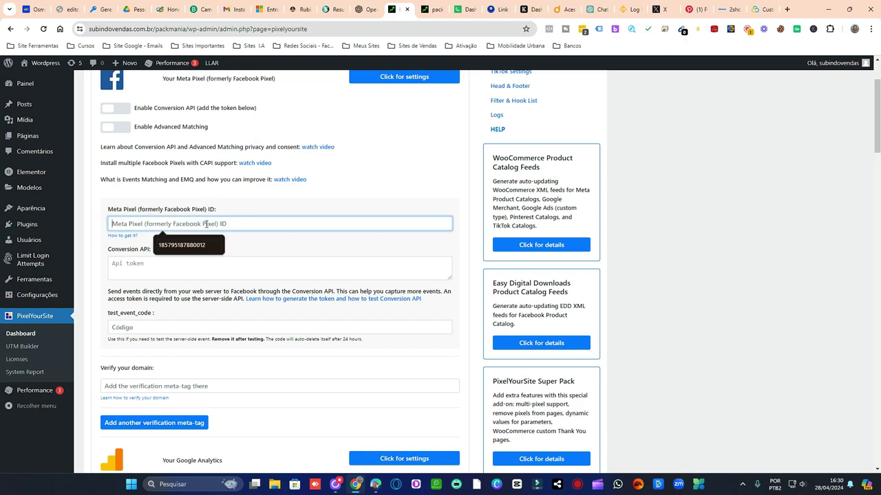
key(ctrl+v)
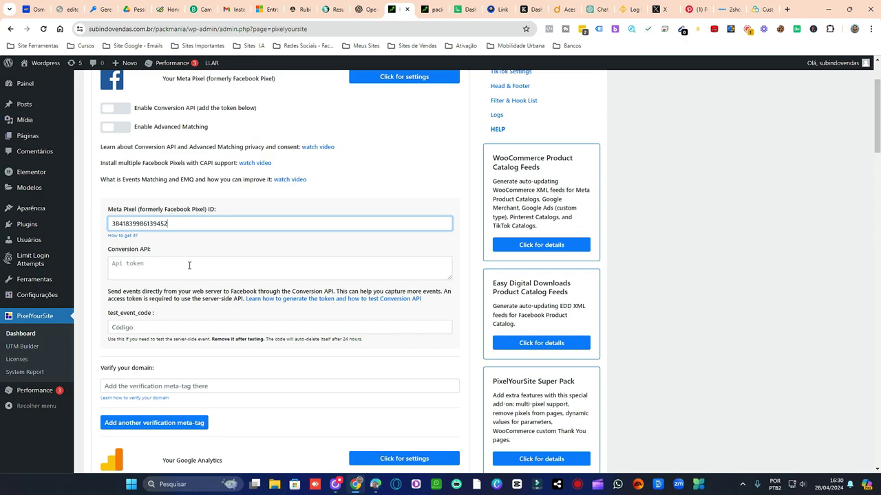
- Switch to Meta Events Manager in the other browser and open the settings of the PACK MARKETING DIGITAL dataset
click(375, 484)
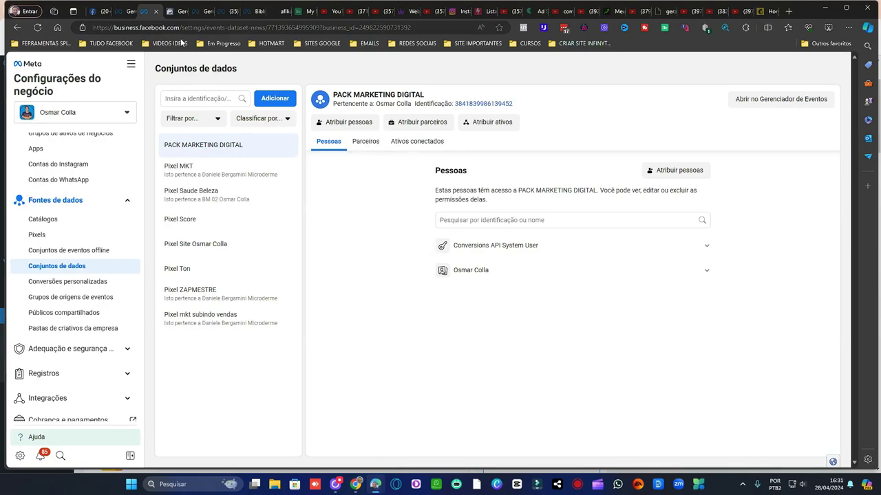
click(173, 11)
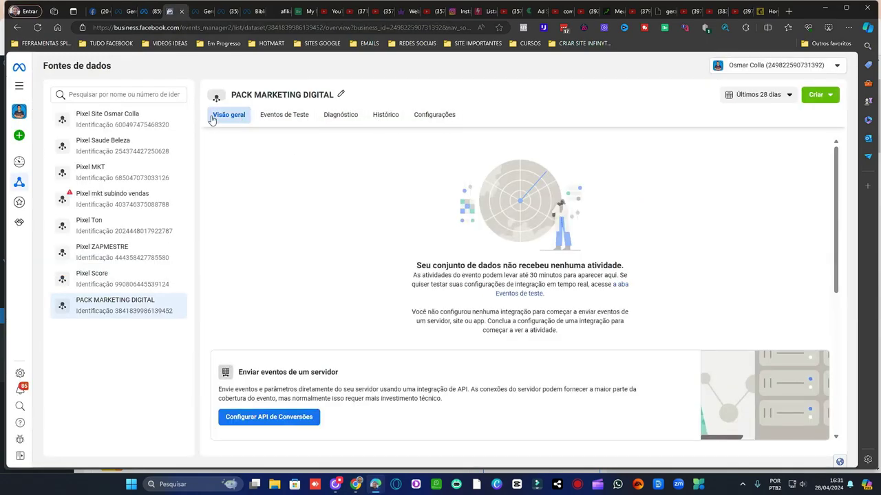
click(445, 116)
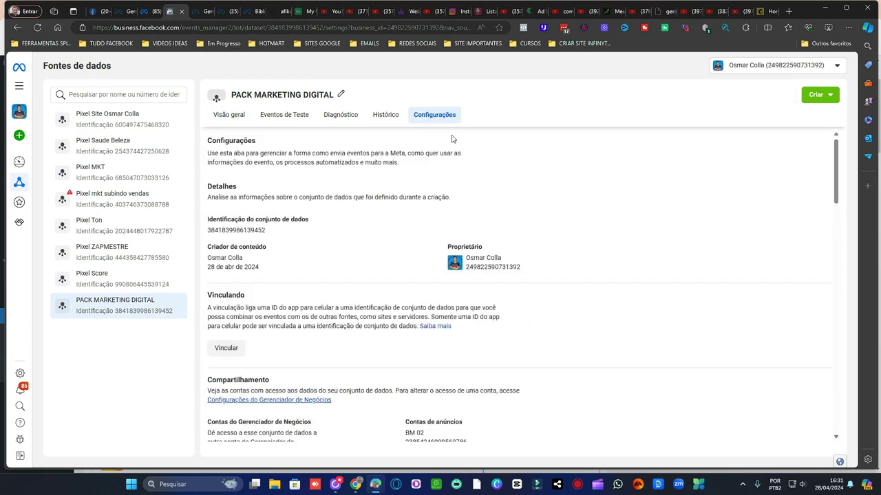
- Generate an access token for the dataset's Conversions API direct integration
scroll(372, 226, down, 8)
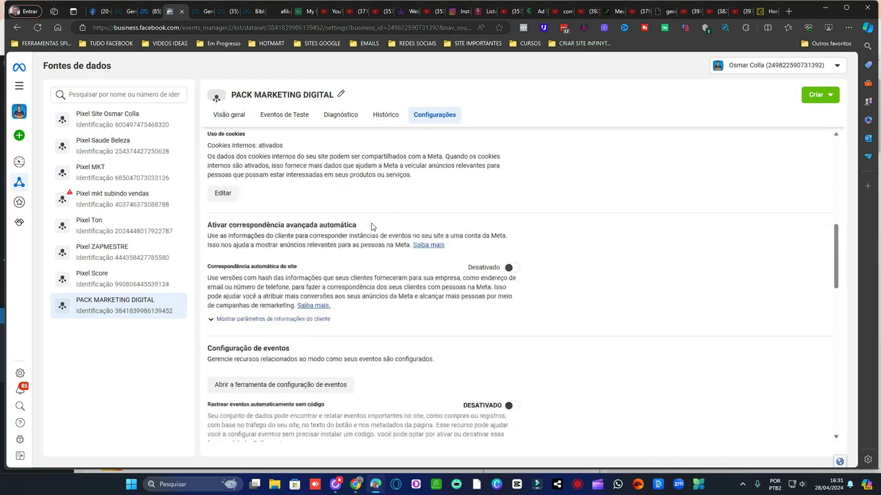
scroll(371, 226, down, 4)
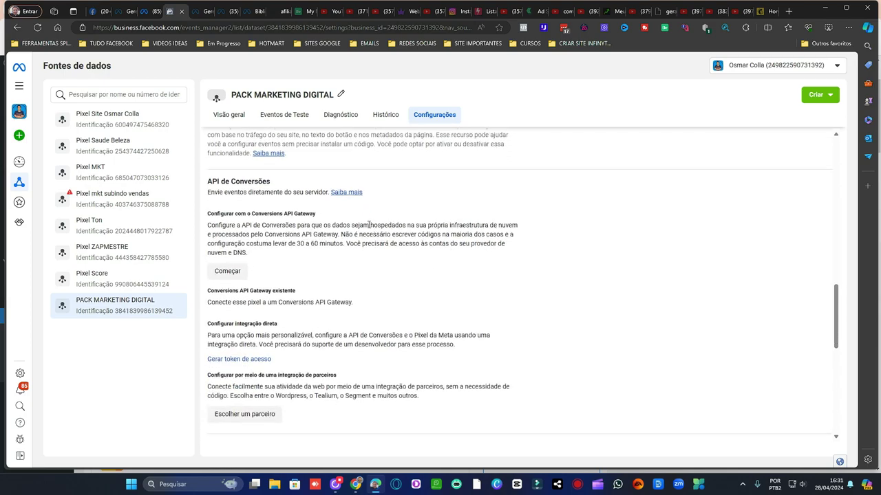
scroll(369, 225, down, 1)
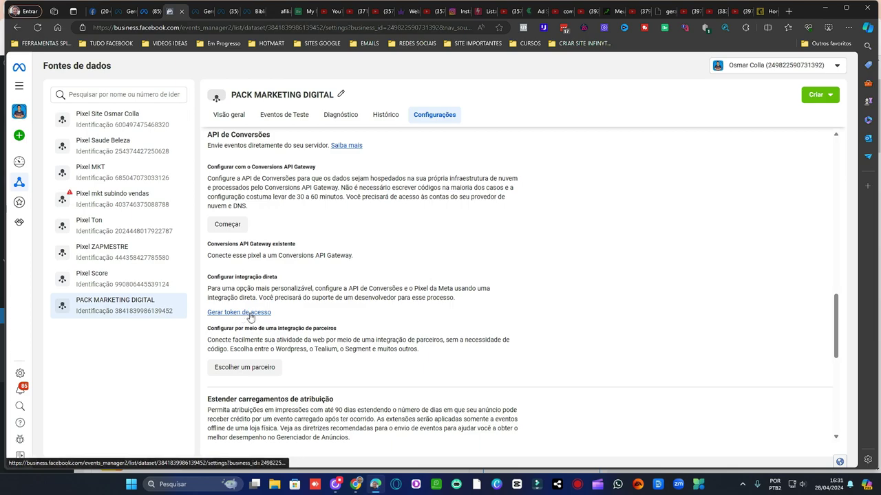
scroll(378, 183, up, 5)
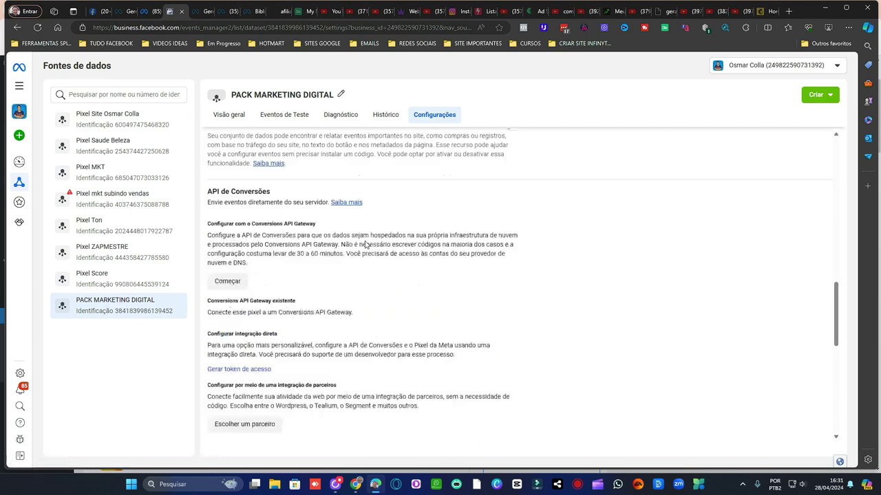
scroll(378, 183, up, 5)
scroll(375, 181, down, 2)
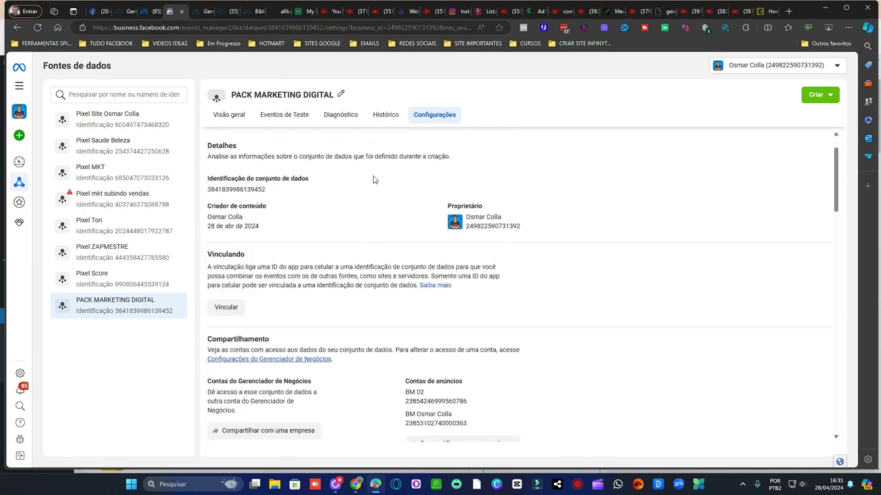
scroll(375, 180, down, 6)
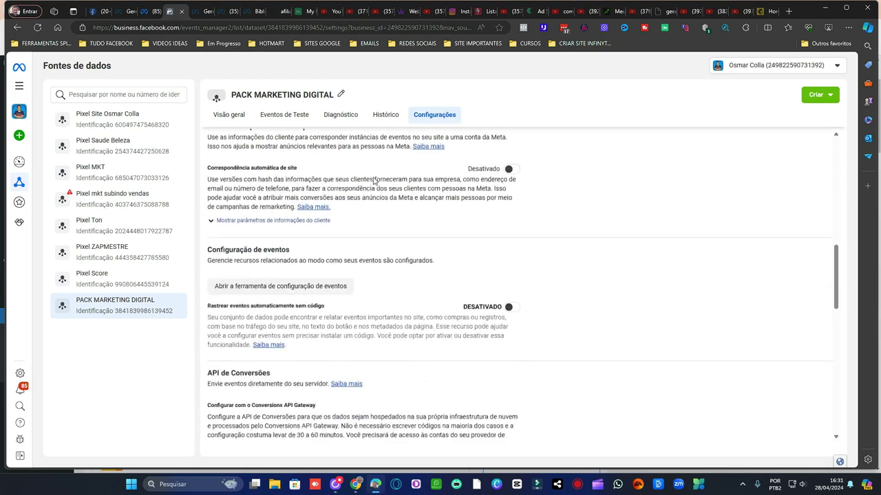
scroll(276, 286, down, 2)
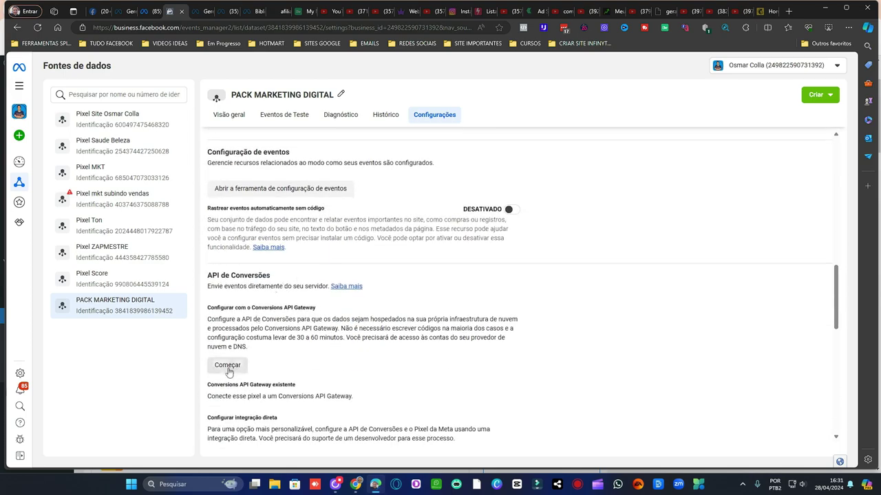
scroll(268, 268, down, 1)
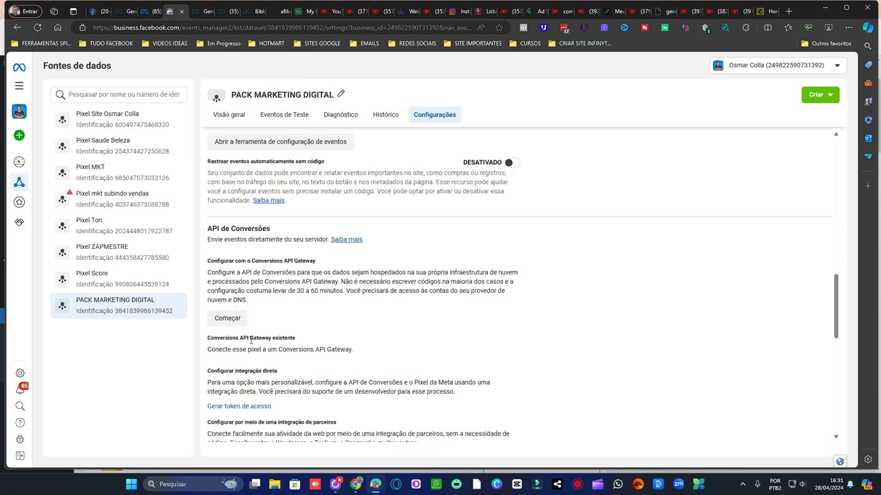
scroll(251, 337, down, 2)
click(240, 313)
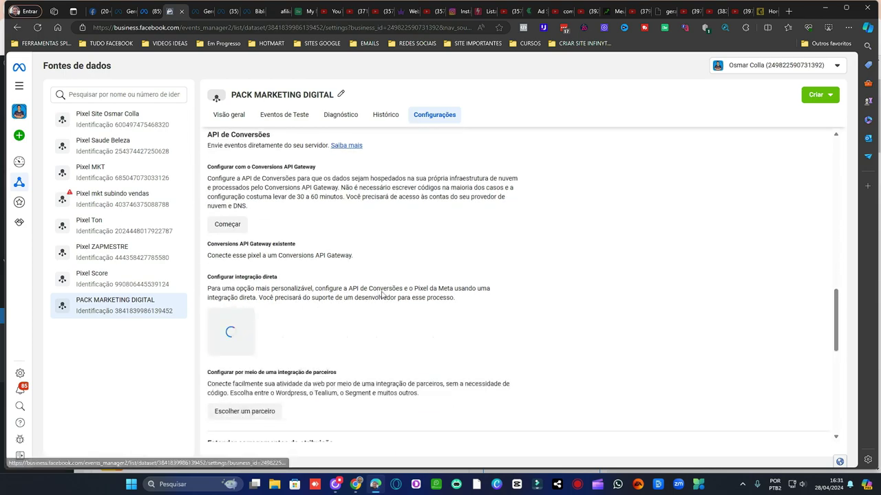
- Copy the generated Conversions API access token and paste it into the Conversion API field of the PixelYourSite Meta Pixel settings in the other browser
click(313, 352)
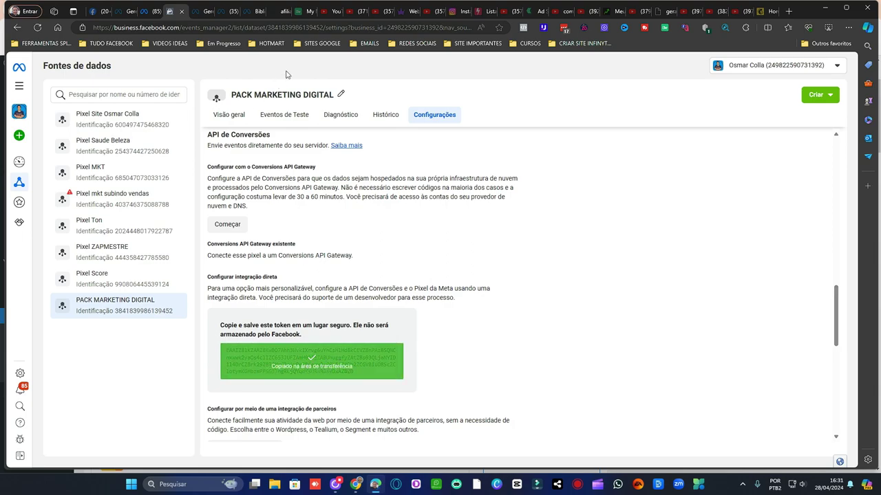
click(356, 484)
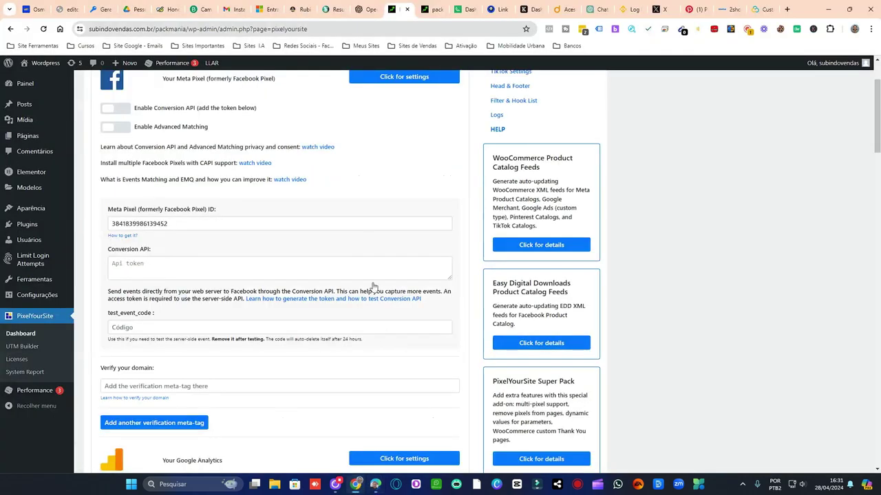
click(203, 267)
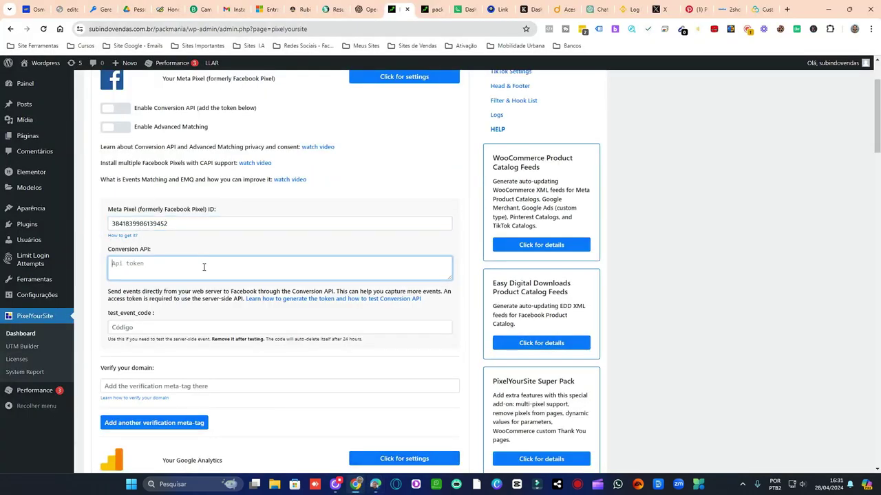
key(ctrl+v)
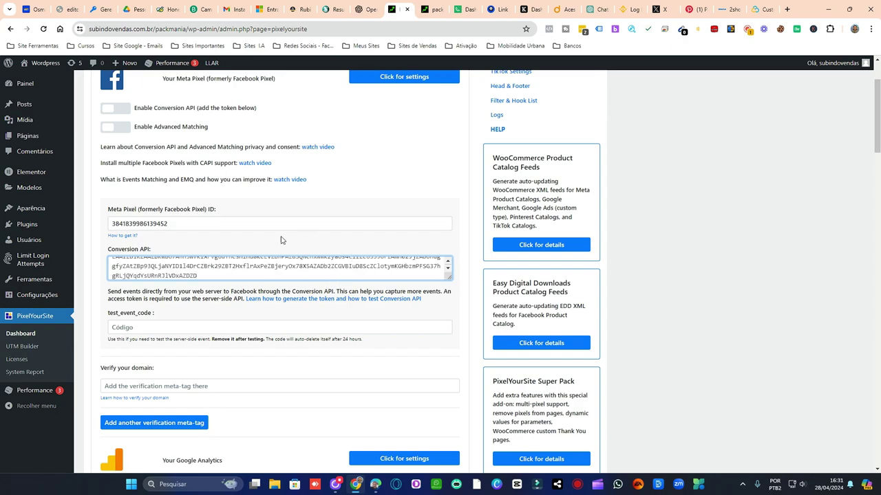
- Enable Conversion API and Advanced Matching for the Meta Pixel and save the PixelYourSite settings
scroll(401, 223, up, 1)
scroll(421, 215, down, 5)
scroll(428, 211, down, 4)
scroll(428, 214, up, 10)
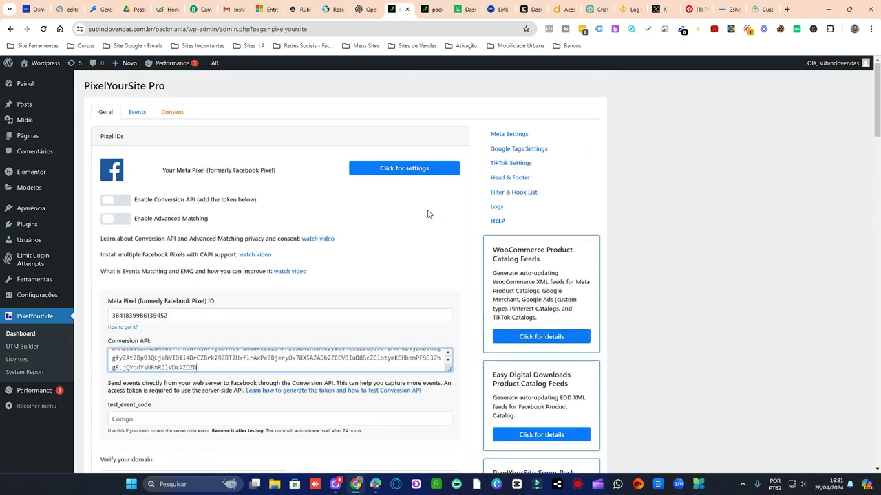
click(122, 200)
click(121, 219)
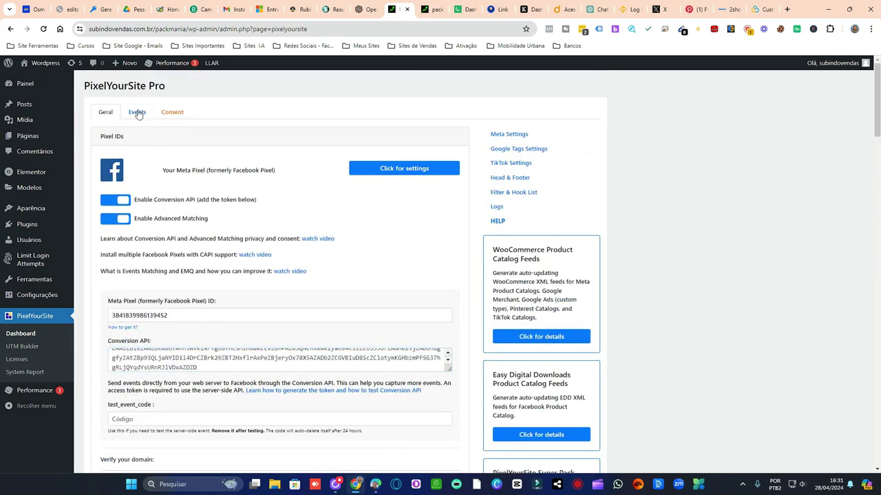
scroll(416, 237, down, 12)
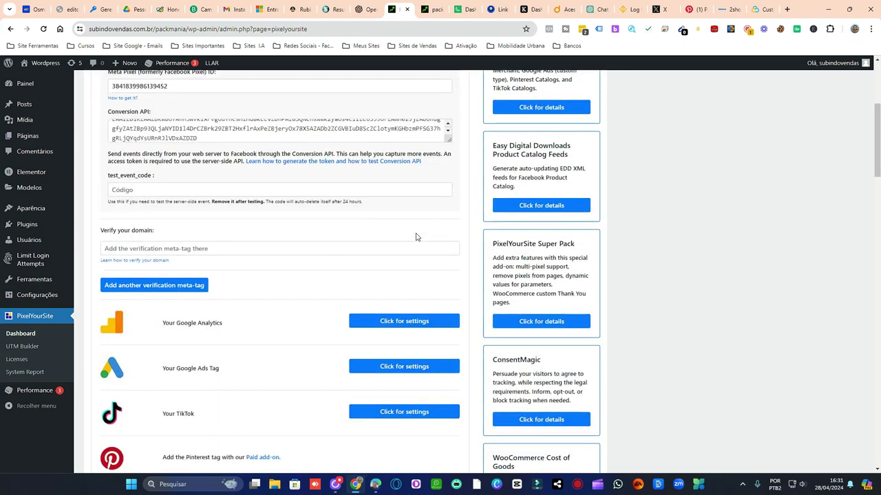
scroll(424, 209, down, 15)
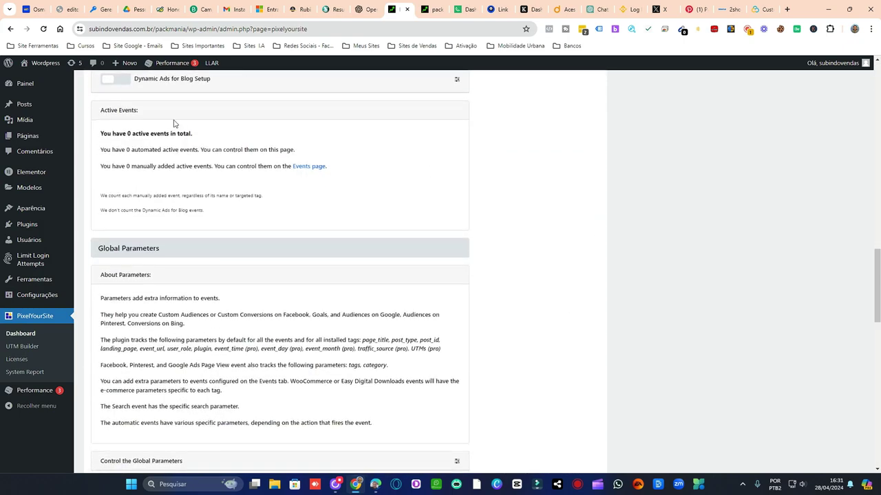
scroll(405, 197, down, 4)
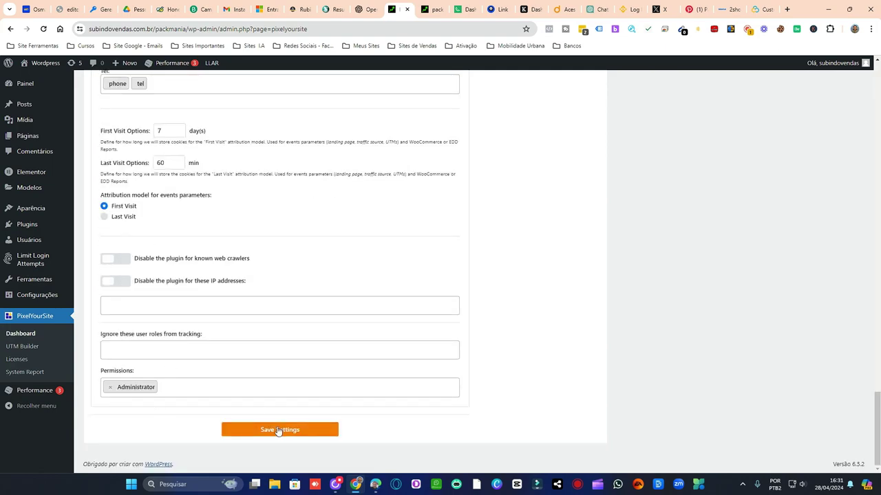
click(302, 437)
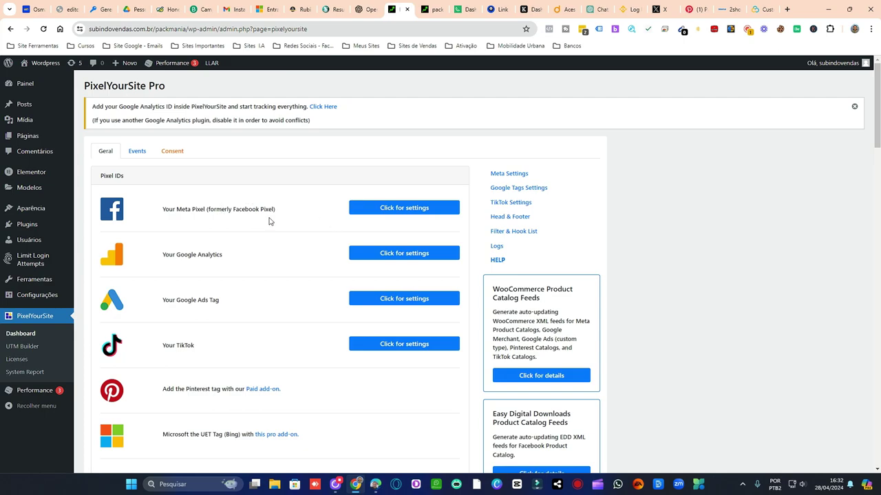
- Review the saved Meta Pixel settings and the user-defined events section in PixelYourSite
click(405, 212)
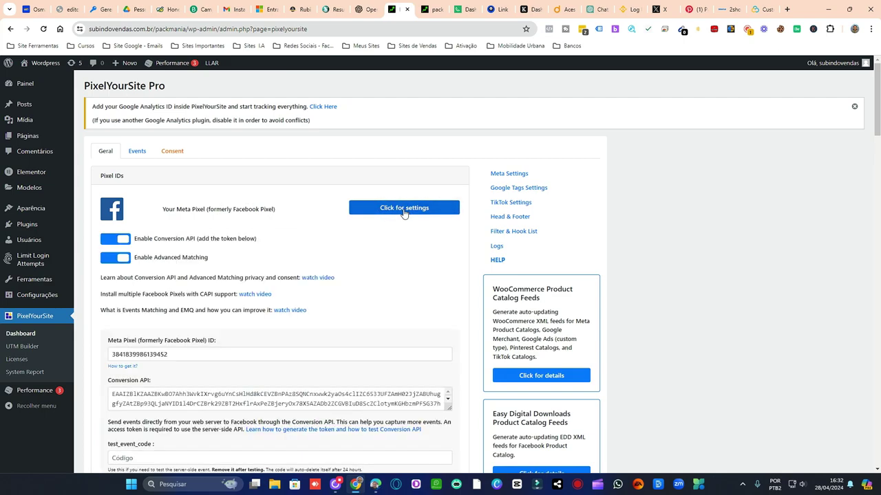
scroll(306, 207, down, 2)
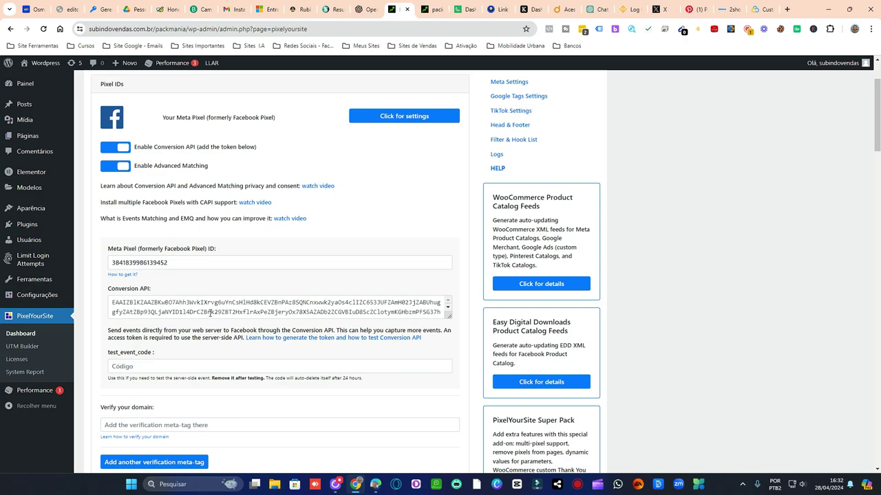
scroll(252, 216, up, 2)
click(140, 152)
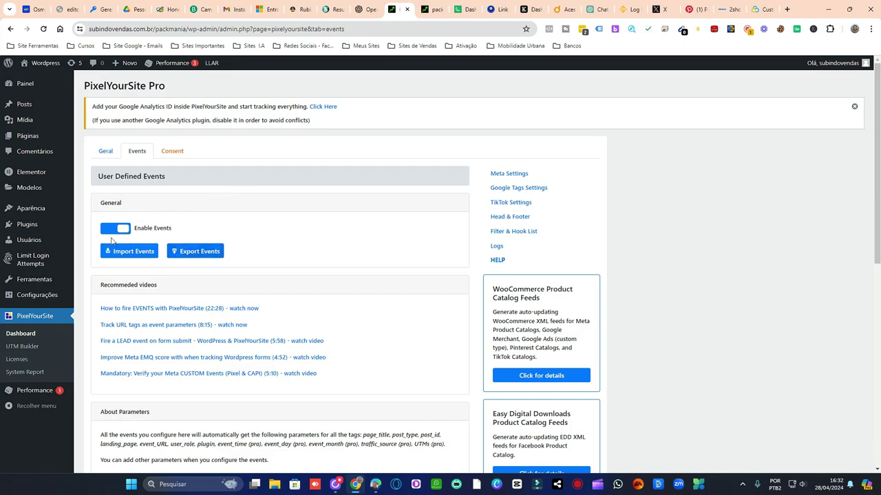
scroll(413, 260, down, 5)
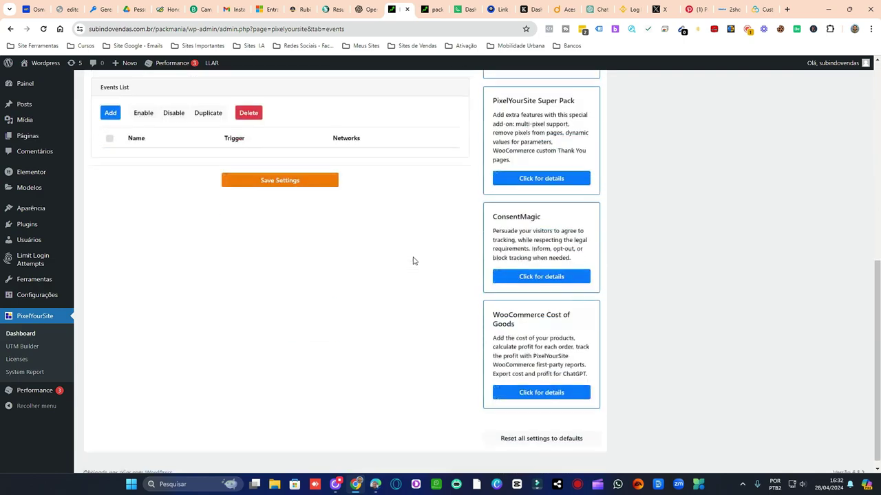
scroll(374, 213, up, 5)
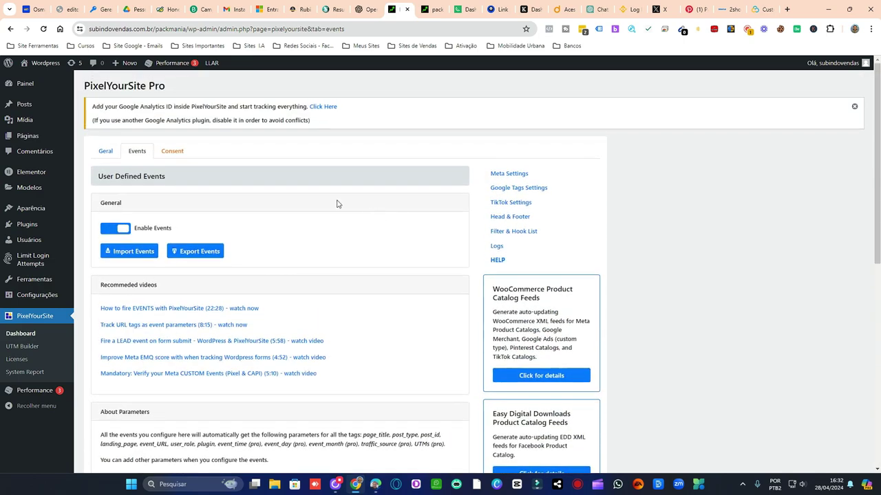
click(108, 157)
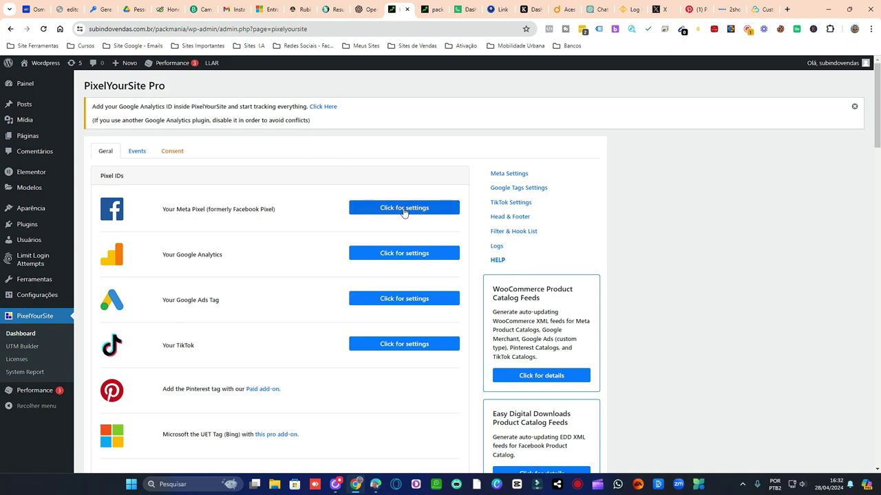
click(405, 212)
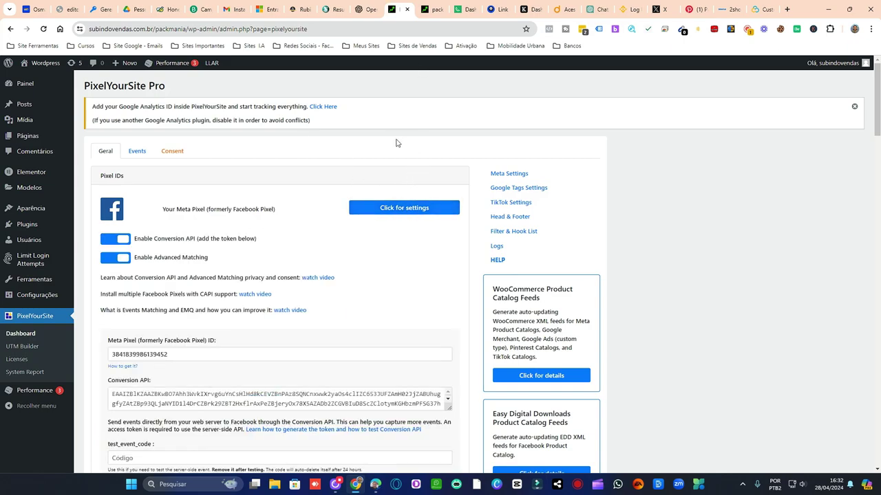
scroll(403, 141, down, 1)
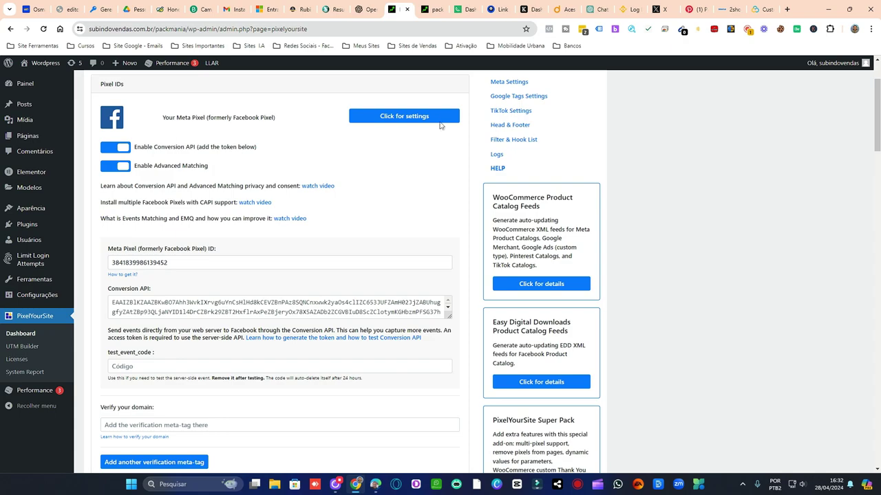
- Check the afiliadasdesucesso sales page with Meta Pixel Helper, reload the page, and check the pixel again
click(434, 10)
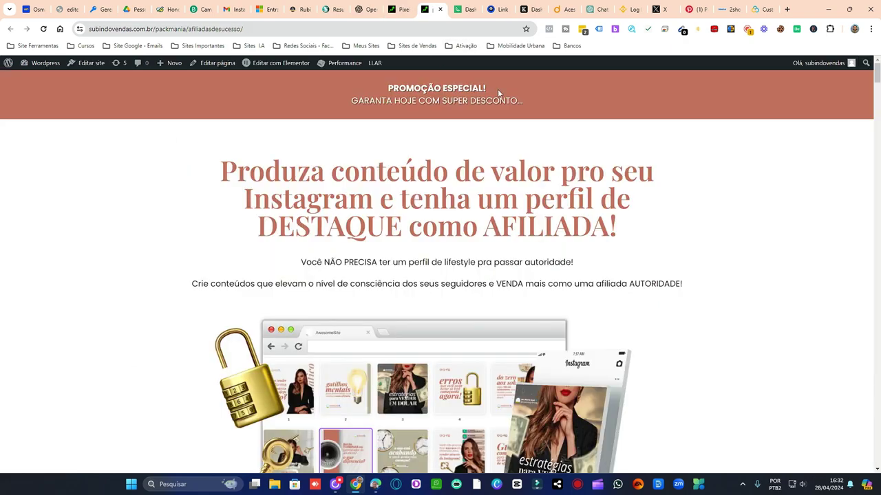
click(548, 29)
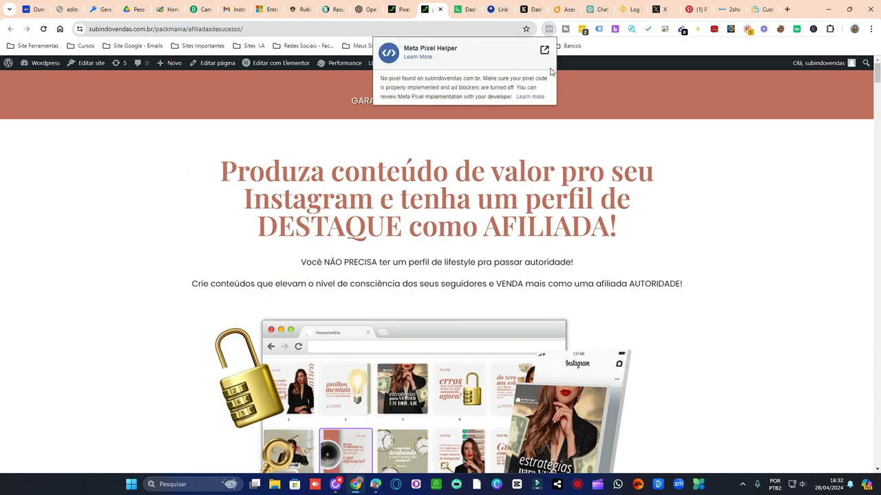
click(43, 29)
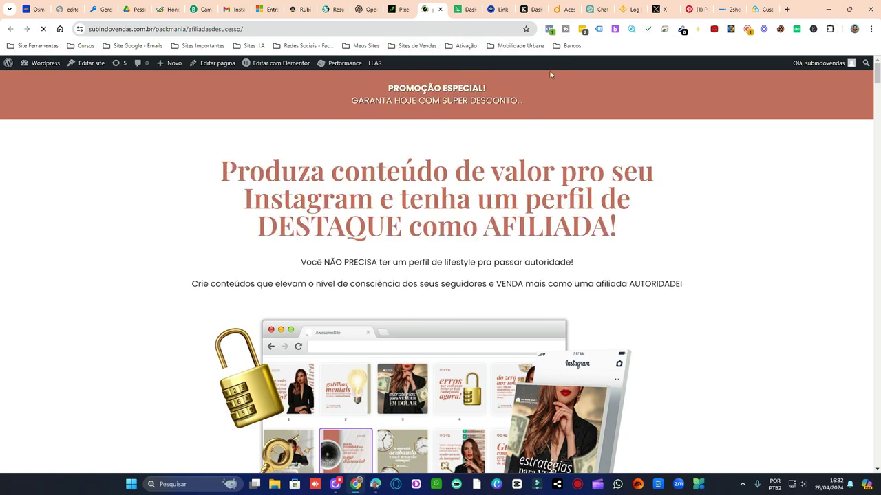
click(550, 31)
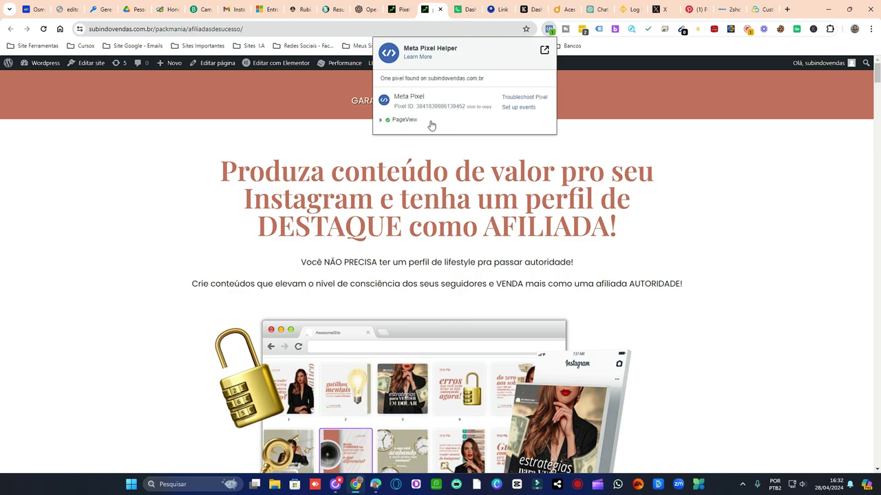
click(599, 144)
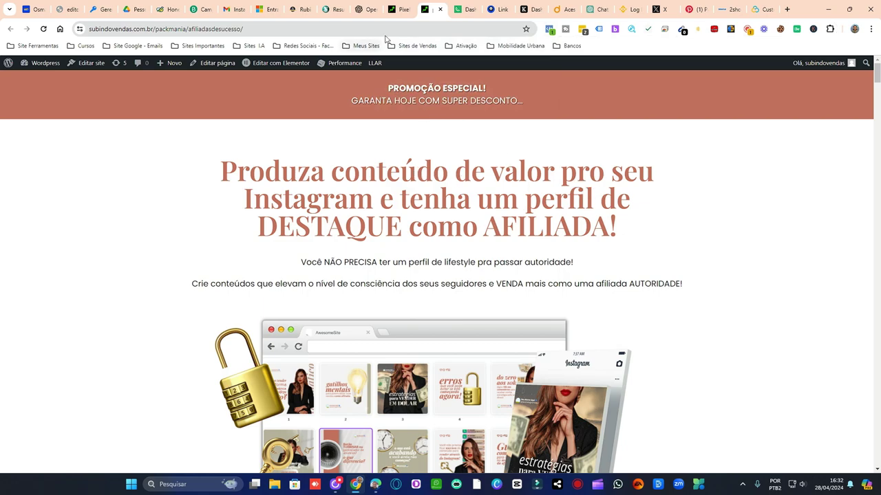
click(401, 10)
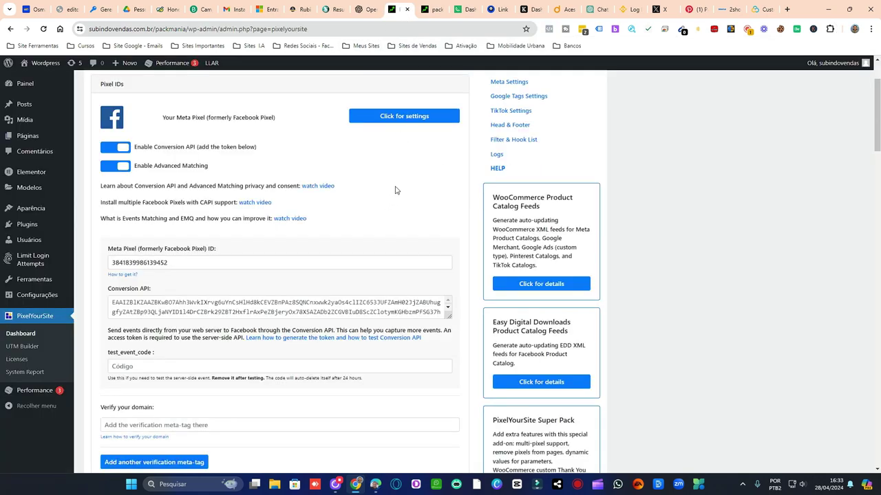
scroll(395, 190, down, 1)
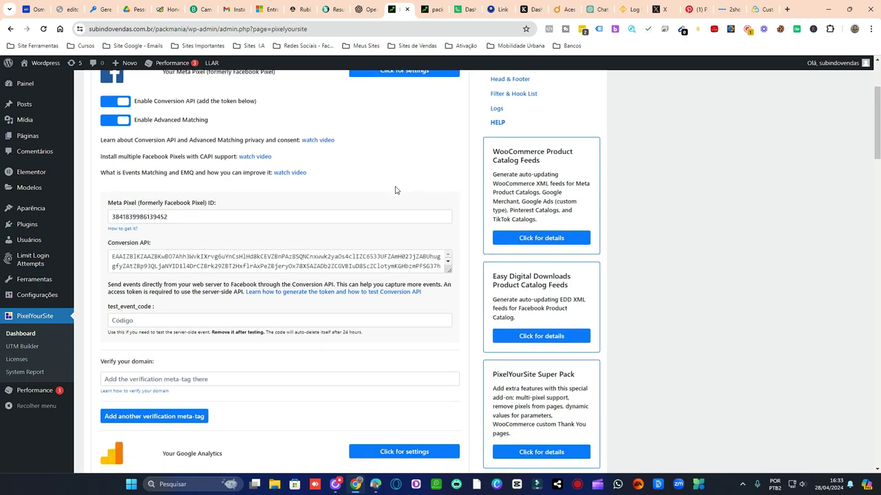
scroll(395, 190, up, 1)
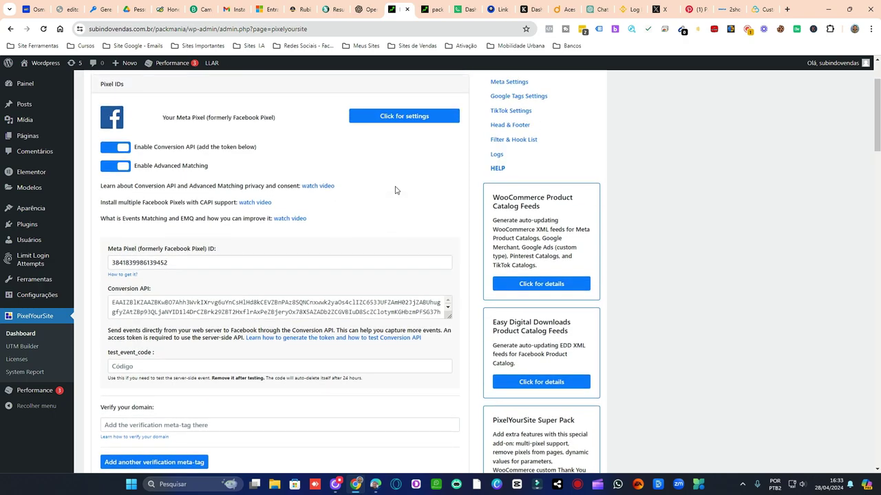
- Switch to Meta Events Manager in the other browser and examine the overview of the PACK MARKETING DIGITAL dataset
click(374, 485)
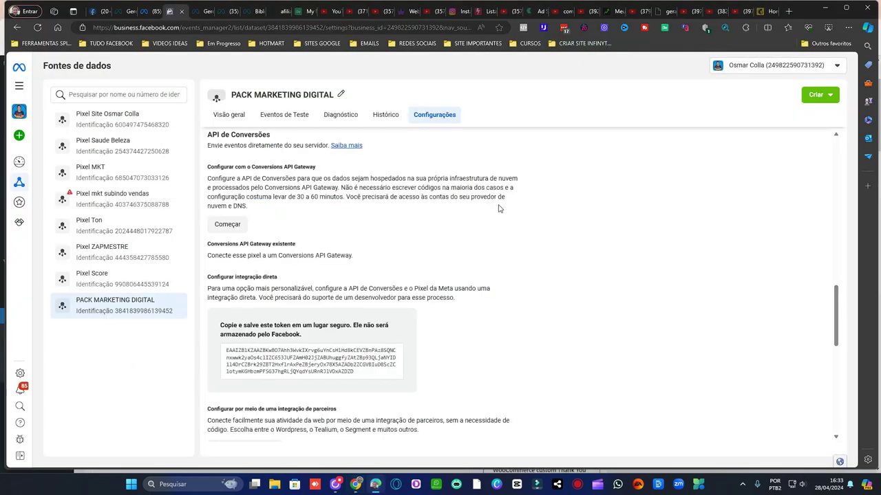
scroll(513, 216, up, 3)
click(229, 115)
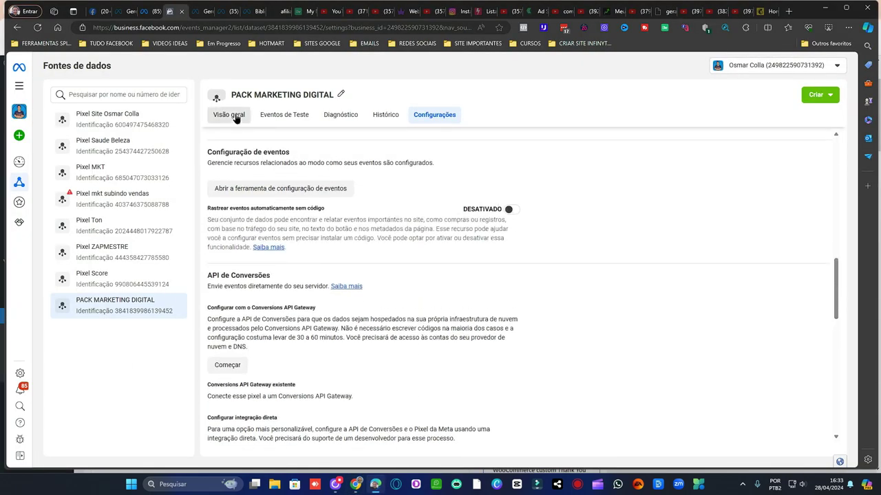
scroll(440, 186, down, 2)
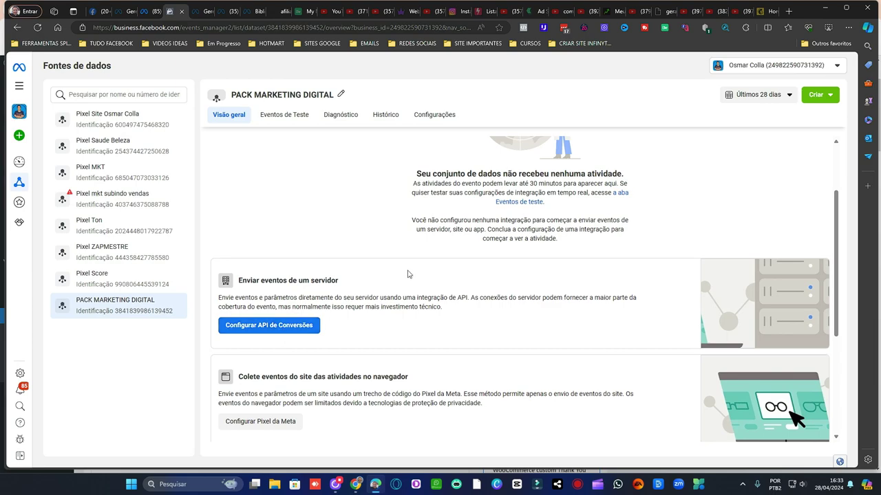
scroll(418, 269, up, 2)
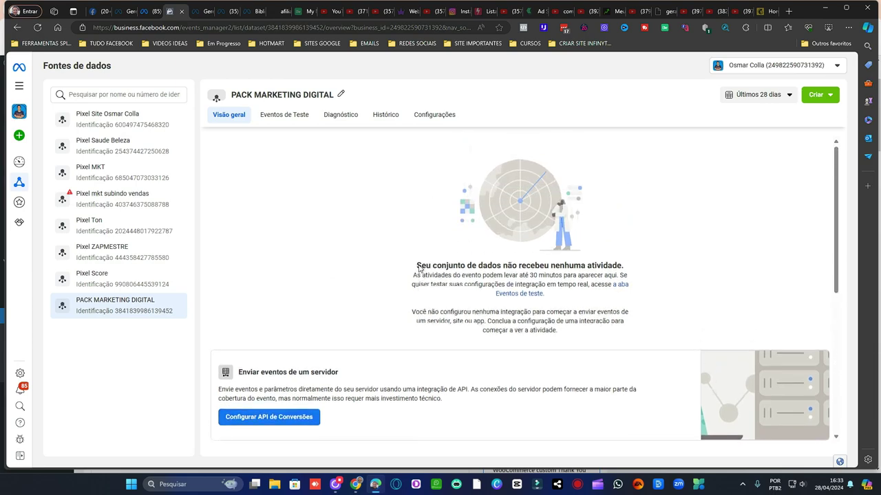
scroll(419, 268, down, 3)
scroll(419, 268, up, 1)
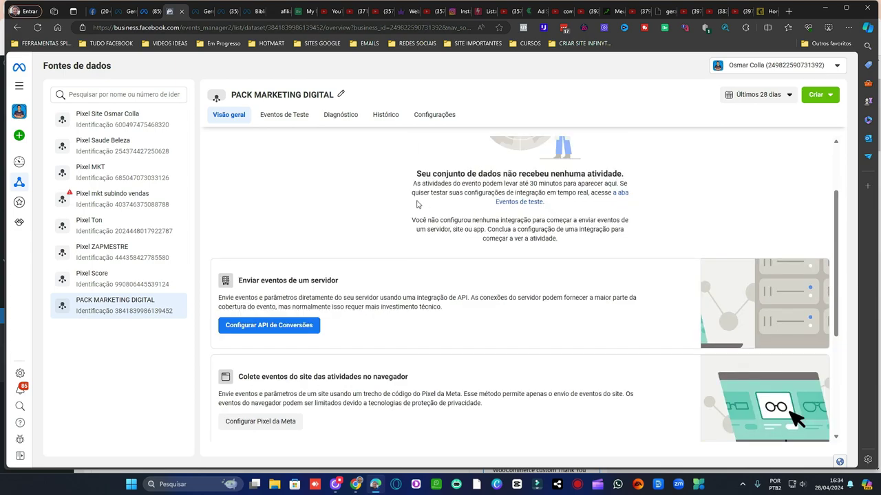
- Start the dataset's Conversions API setup with the "Configurar manualmente" option and advance to the manual implementation overview
click(274, 326)
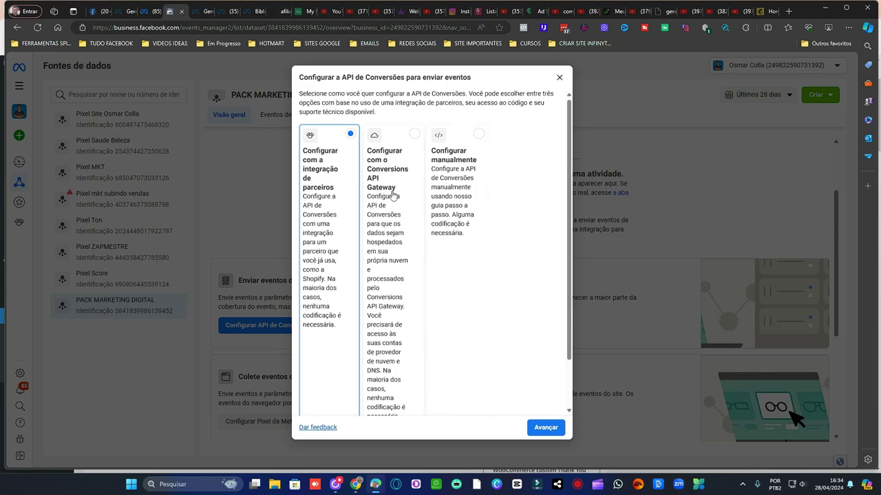
click(479, 135)
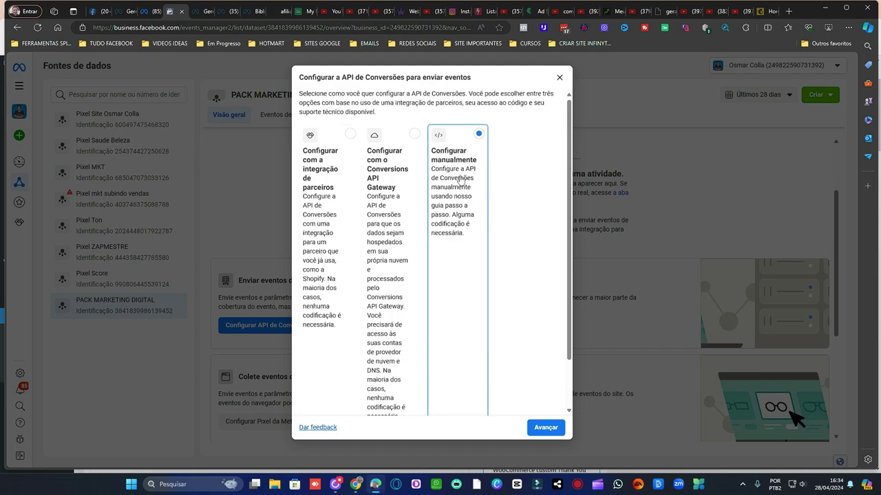
scroll(548, 338, down, 1)
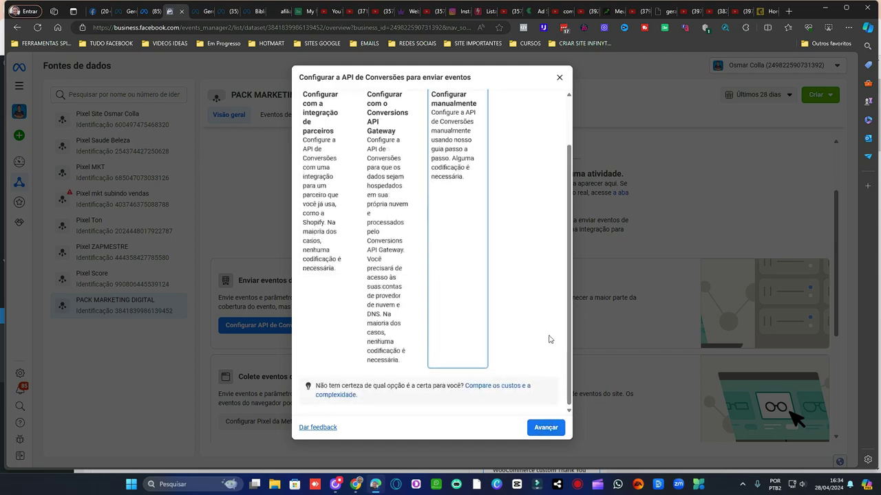
click(546, 428)
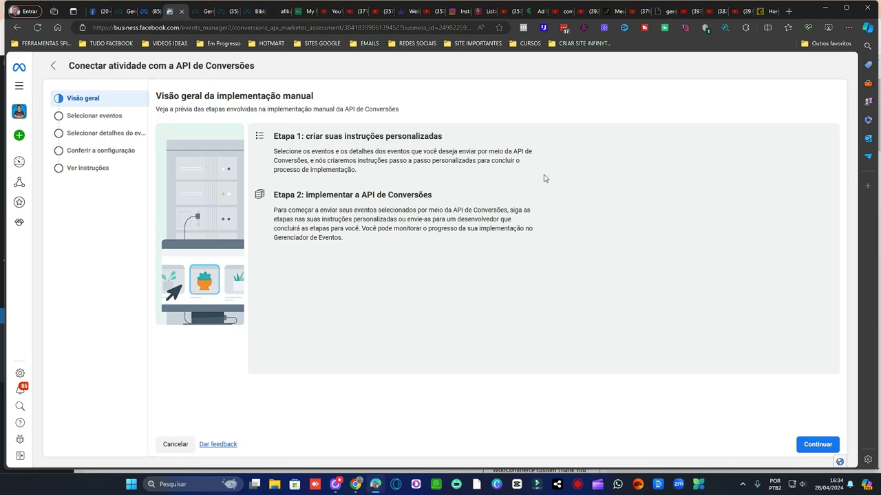
- Advance to the event selection, expand "Mais eventos" and select the "Ver conteúdo" event
click(820, 444)
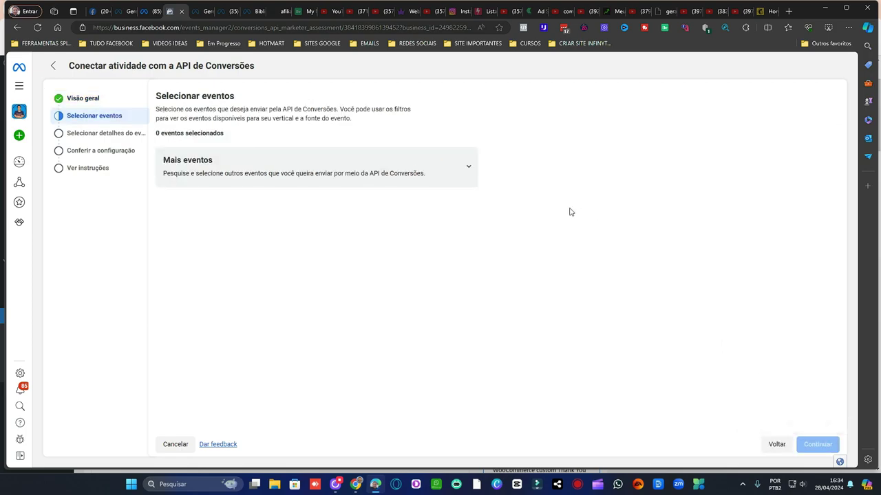
click(468, 168)
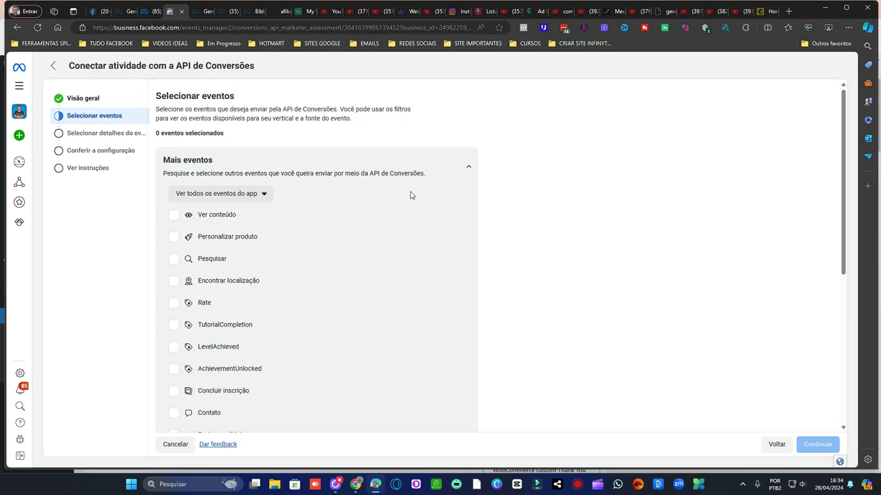
scroll(511, 178, down, 2)
scroll(512, 179, up, 1)
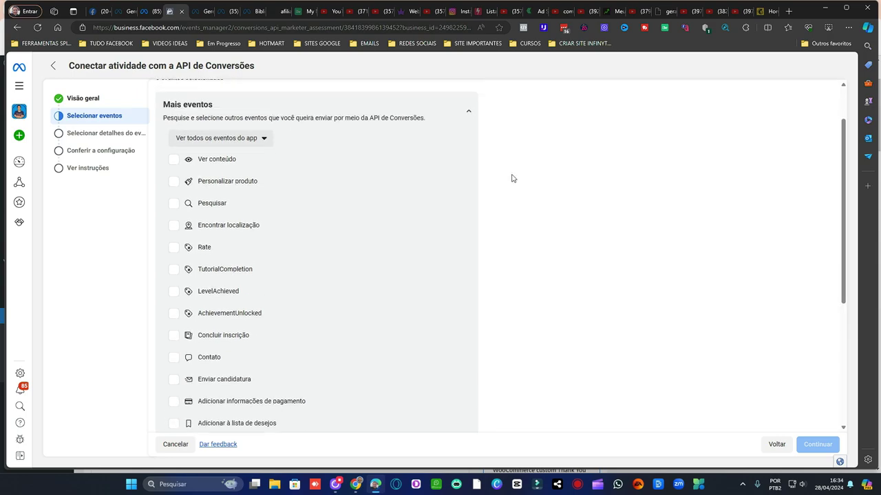
click(174, 162)
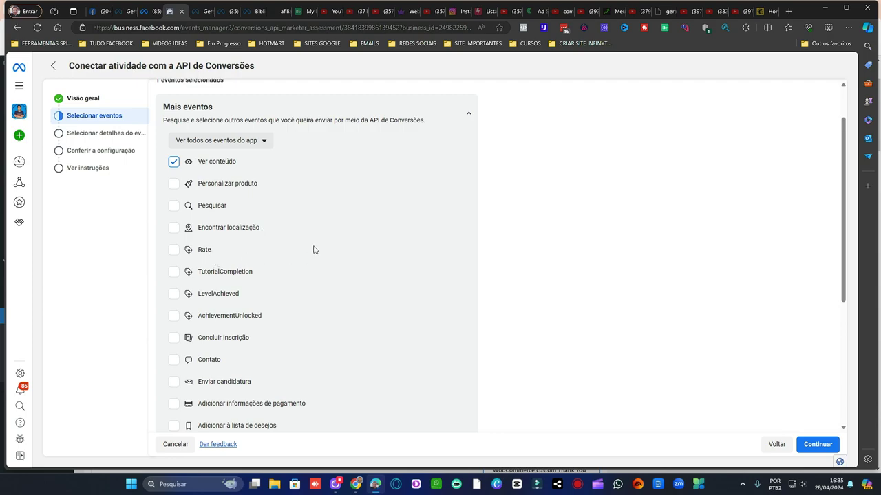
- Also select the events "Adicionar informações de pagamento", "Iniciar finalização da compra", "Comprar" and "Adicionar ao carrinho"
scroll(312, 250, down, 1)
scroll(226, 250, down, 1)
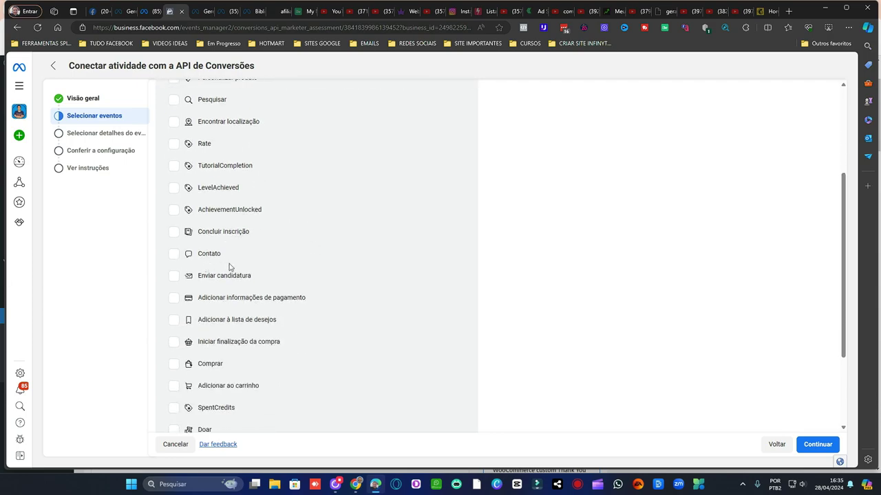
scroll(303, 243, down, 1)
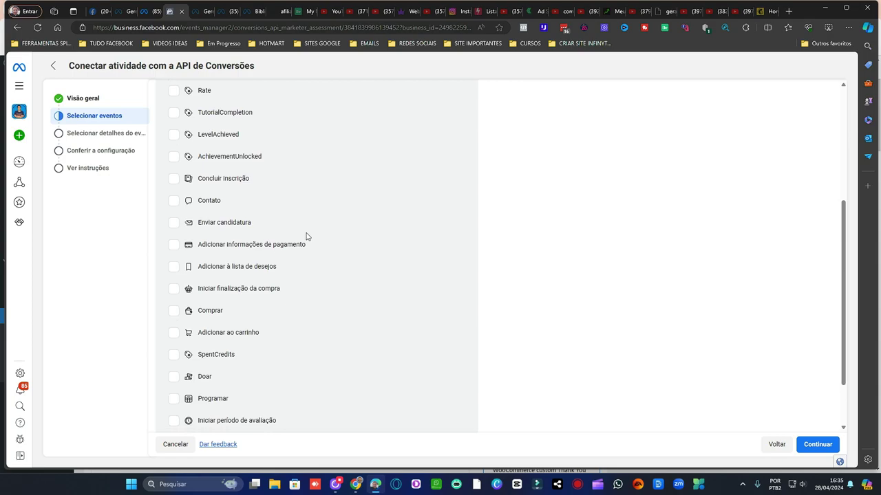
click(174, 244)
scroll(321, 218, down, 1)
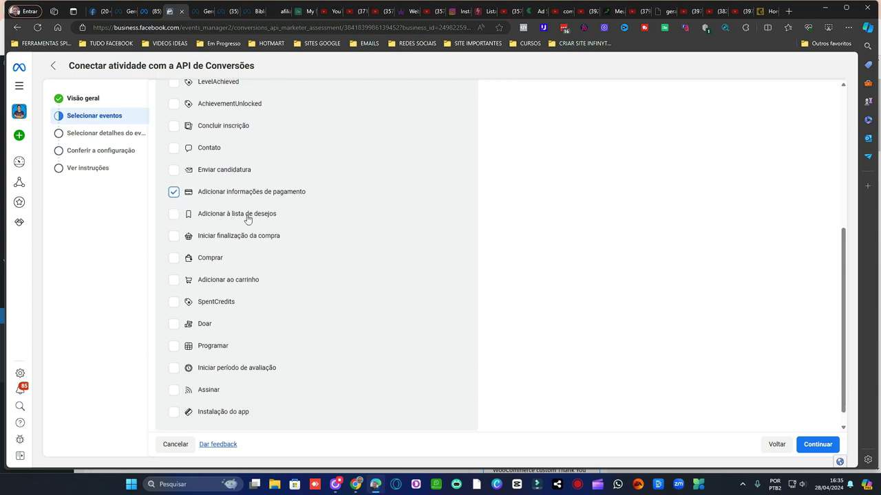
click(173, 238)
click(175, 259)
scroll(326, 240, down, 1)
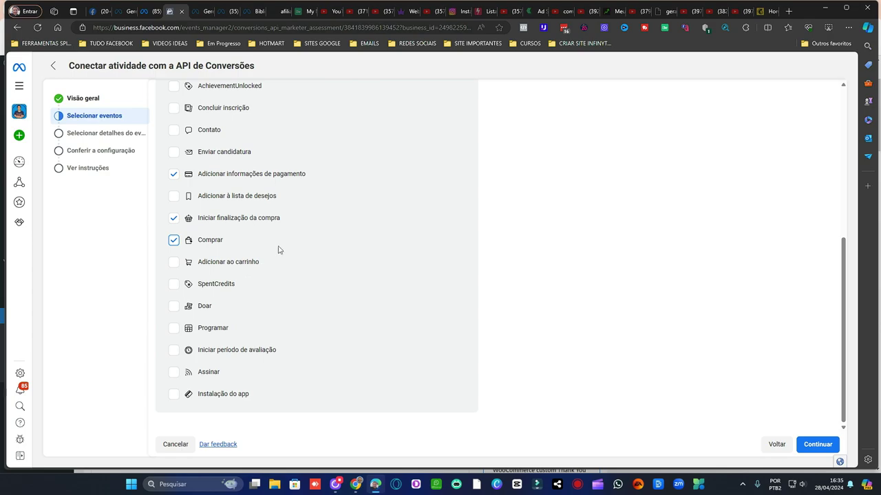
click(175, 266)
- Check the list of selected events and advance to the event details selection
scroll(330, 254, up, 1)
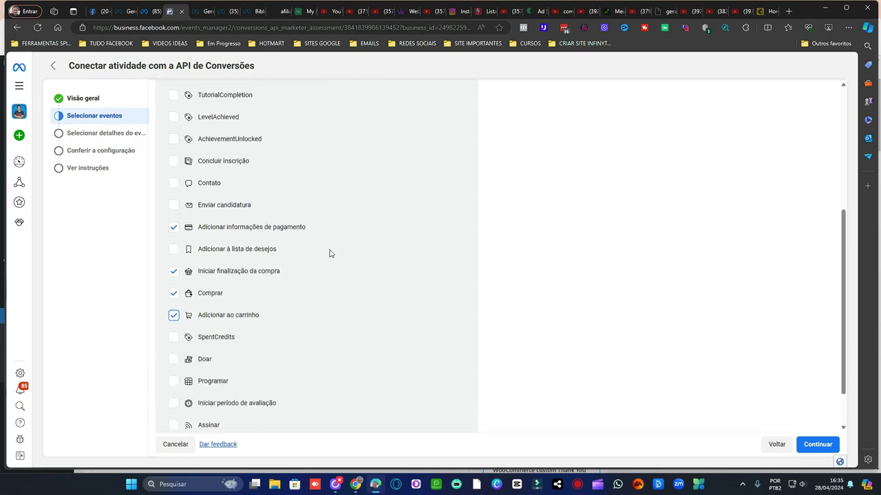
scroll(329, 254, up, 2)
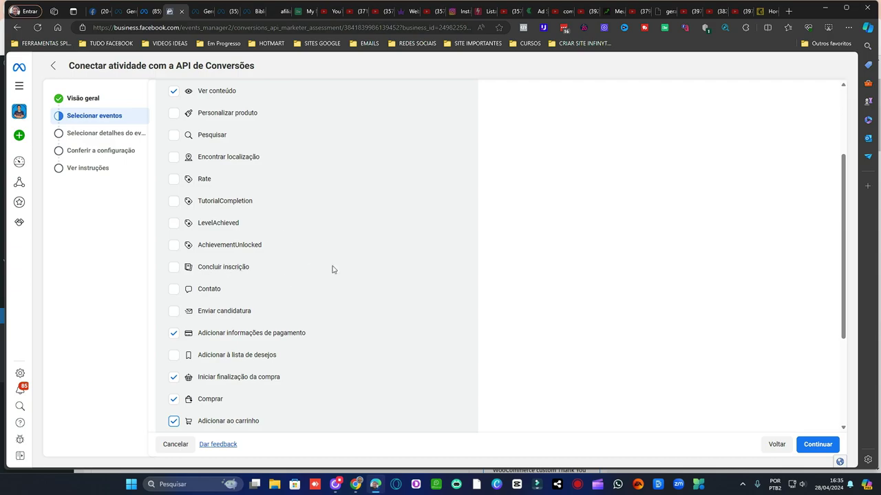
scroll(332, 269, up, 3)
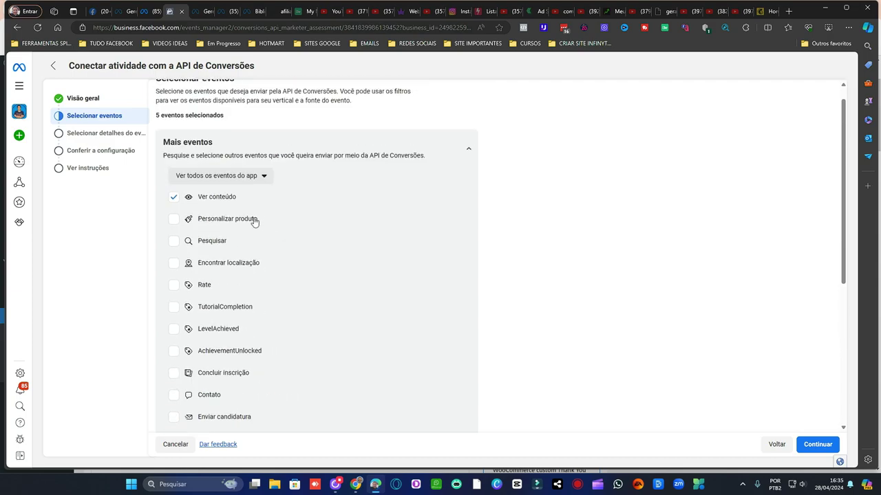
scroll(299, 224, down, 5)
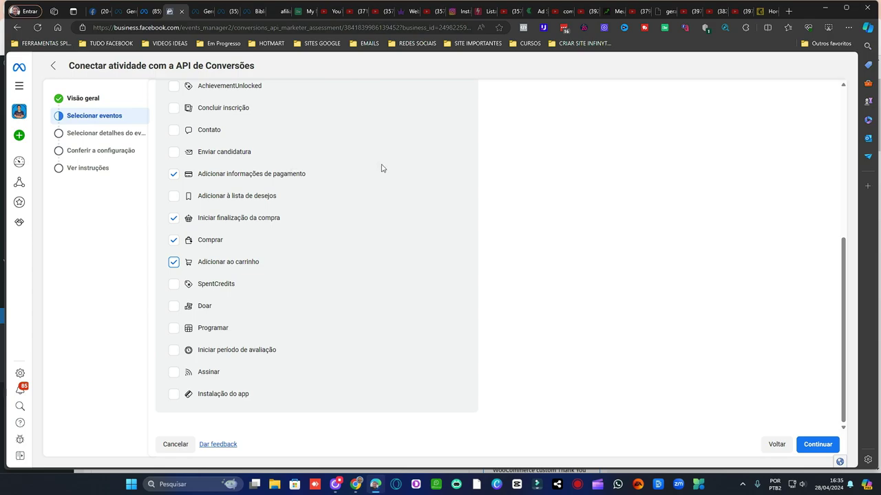
scroll(383, 168, up, 5)
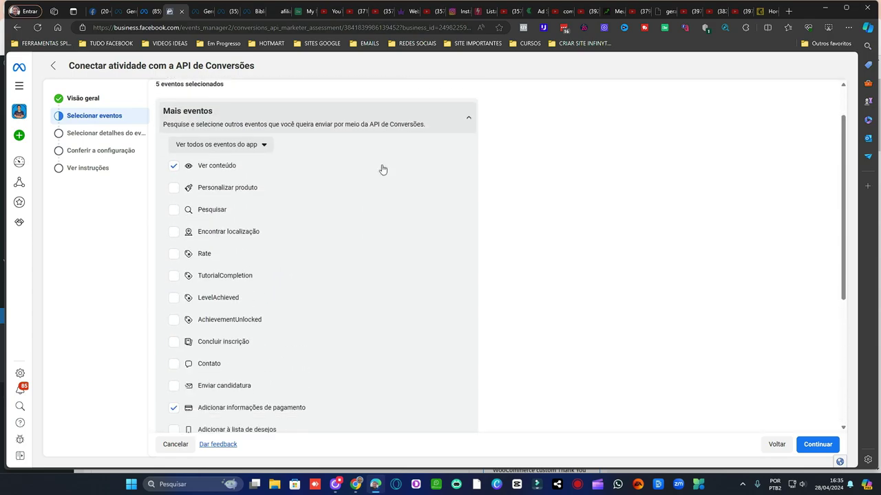
click(821, 444)
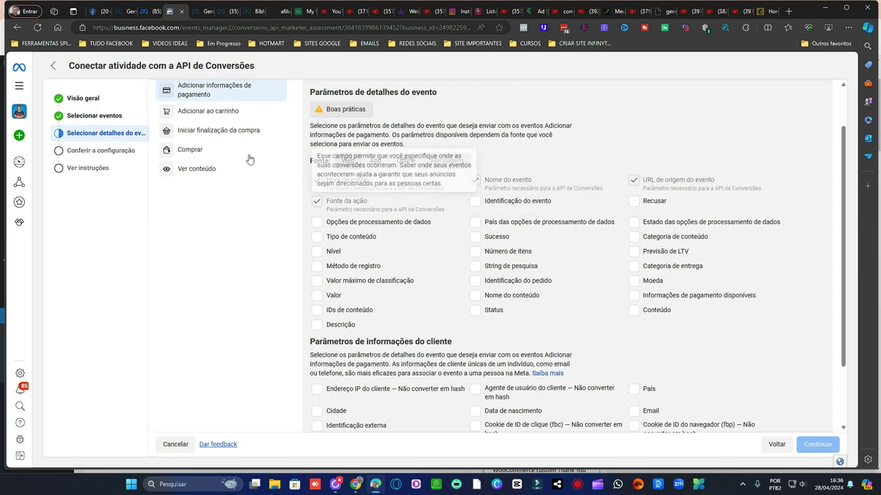
- For the "Adicionar informações de pagamento" event, select the detail parameters "Método de registro" and "Valor"
scroll(510, 131, up, 1)
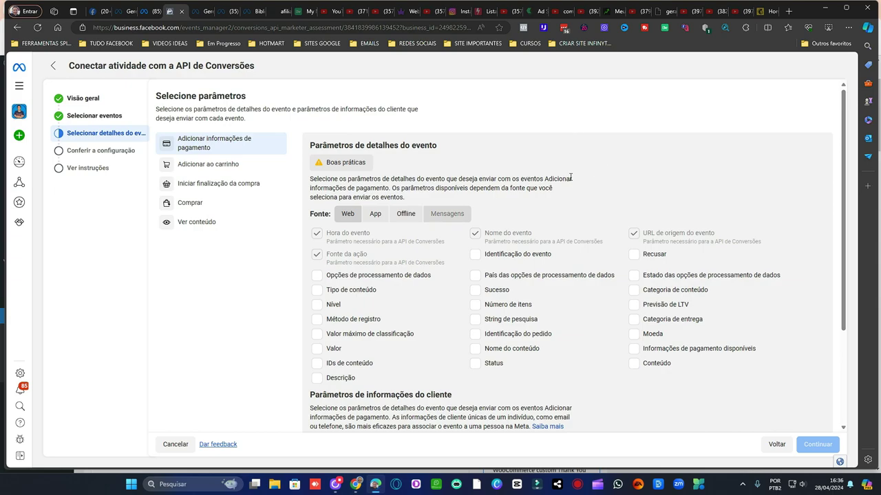
scroll(619, 182, down, 1)
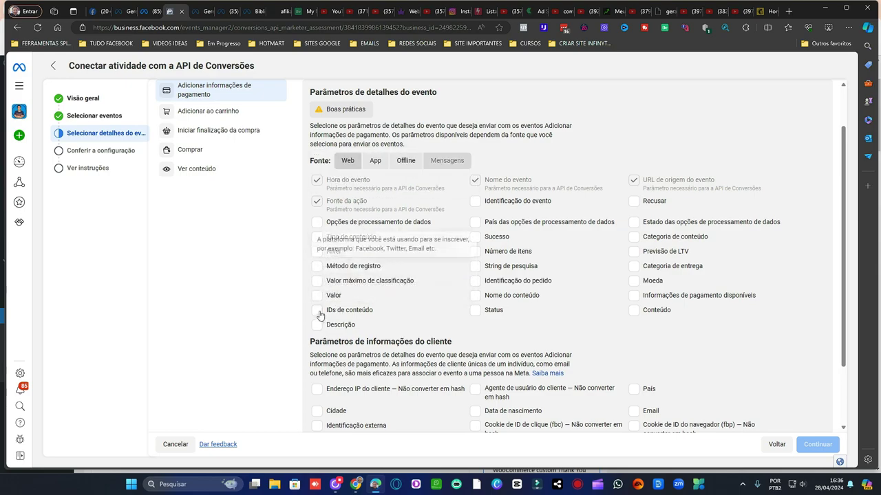
scroll(321, 313, down, 1)
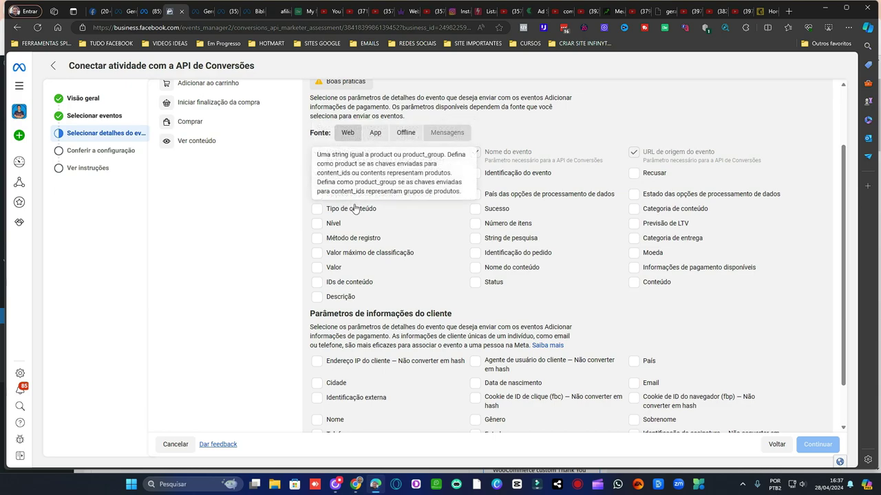
click(354, 239)
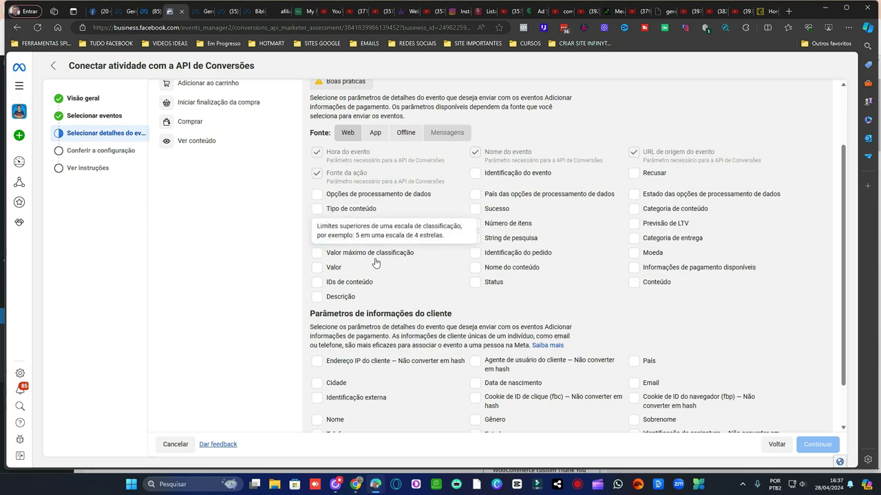
click(317, 267)
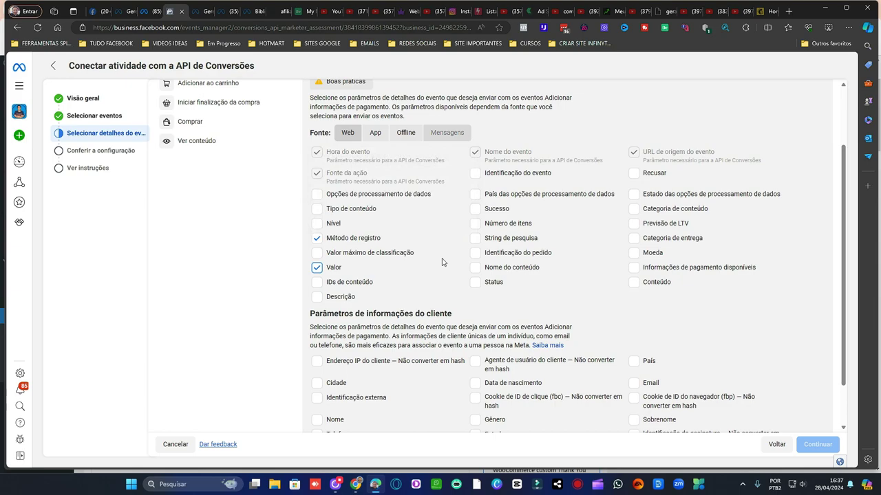
- Select the payment event parameters Identificação do evento, Número de itens, Identificação do pedido, Nome do conteúdo, Status, Previsão de LTV, Moeda and Informações de pagamento disponíveis
scroll(223, 187, up, 1)
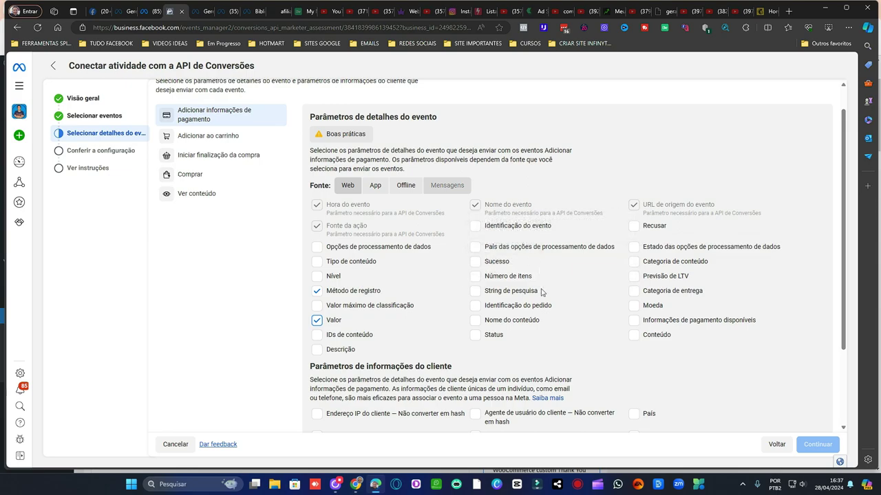
click(475, 227)
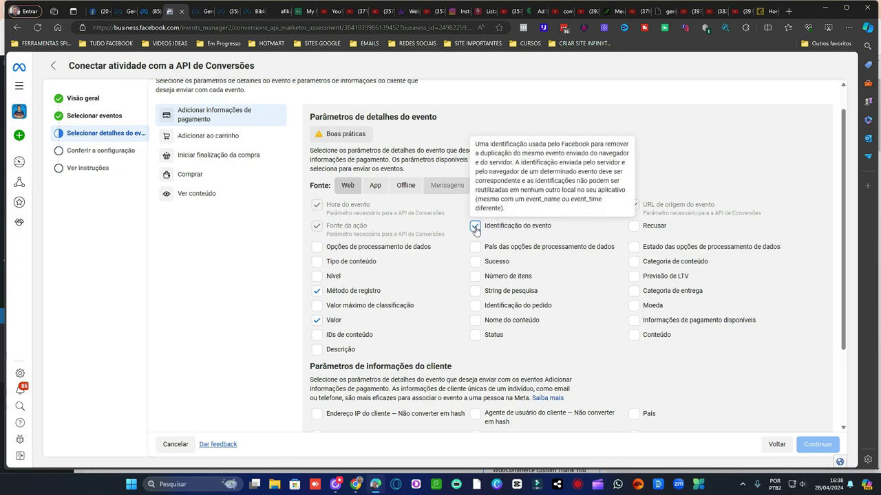
click(475, 277)
click(476, 307)
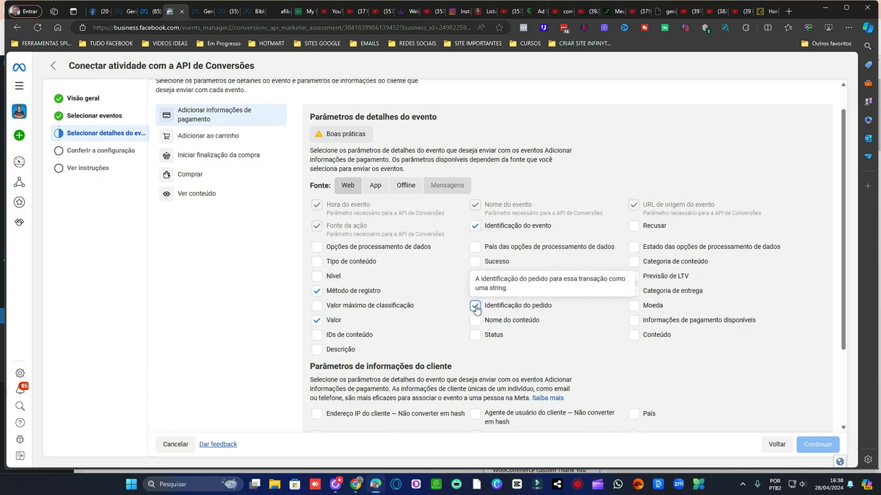
click(475, 320)
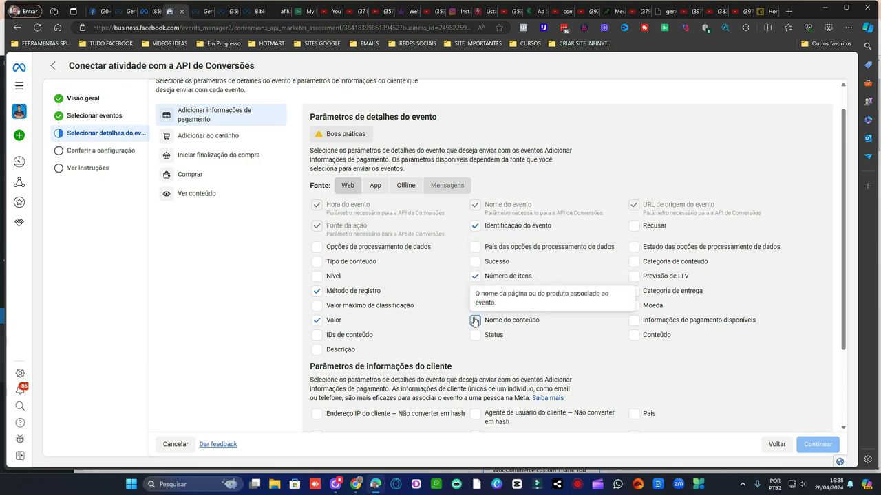
click(475, 337)
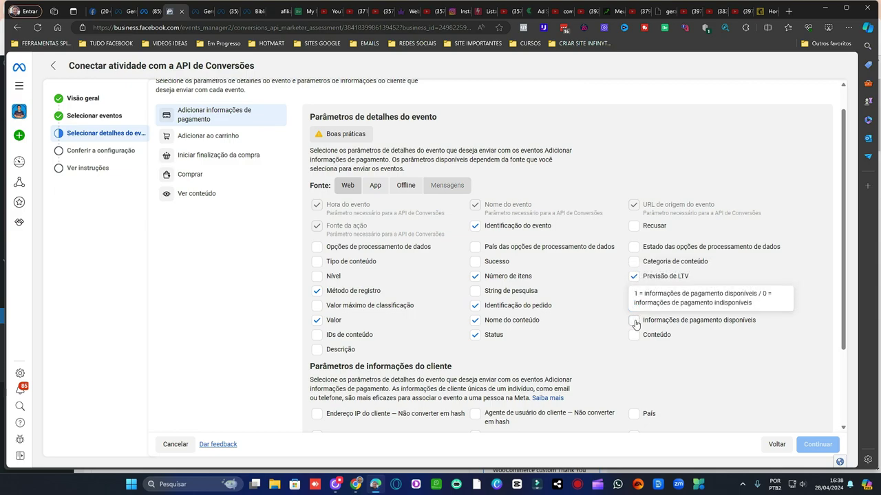
click(634, 320)
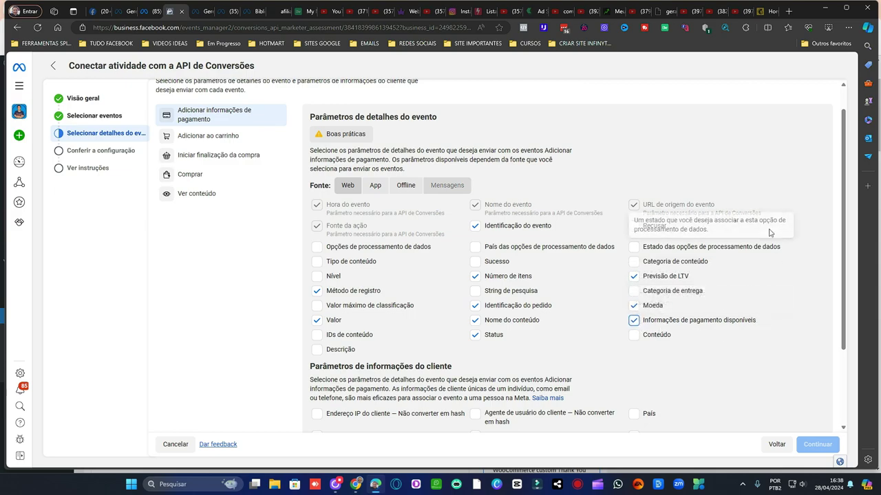
- Select every customer information parameter for the "Adicionar informações de pagamento" event, including IP address, Email, Telefone, Nome, Sobrenome, Cidade and Código postal
scroll(711, 214, down, 1)
scroll(712, 214, down, 1)
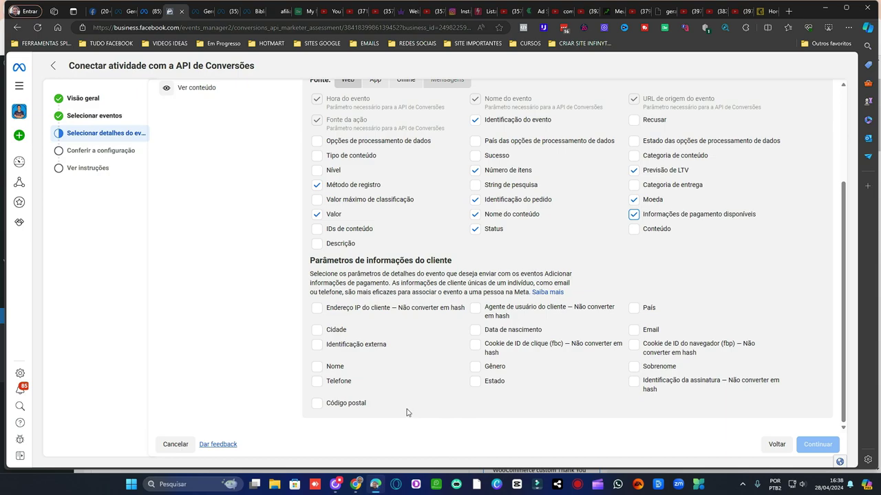
click(317, 307)
click(316, 329)
click(316, 344)
click(316, 366)
click(317, 381)
click(316, 403)
click(474, 381)
click(475, 366)
click(474, 344)
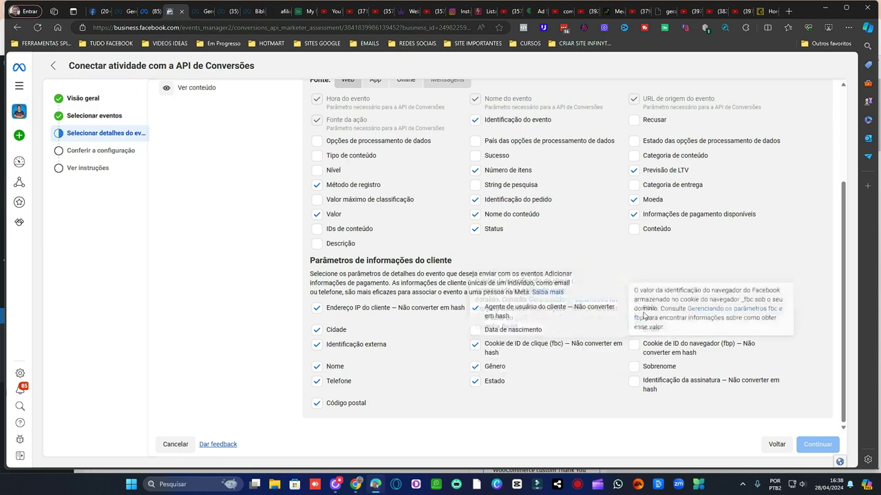
click(475, 329)
click(634, 380)
click(633, 308)
click(634, 330)
click(634, 343)
click(634, 366)
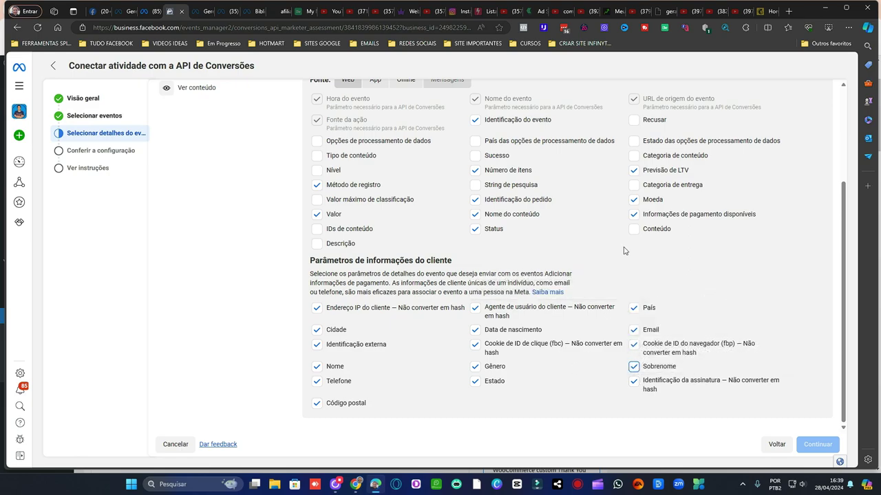
- For the "Adicionar ao carrinho" event, select Método de registro, Valor, Identificação do evento, Número de itens, Identificação do pedido, Nome do conteúdo and Status
scroll(624, 250, up, 1)
scroll(624, 250, up, 2)
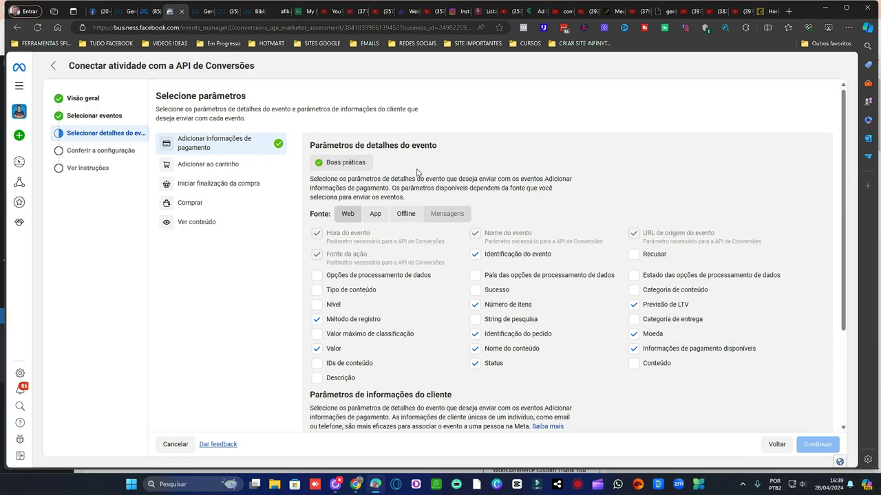
mouse_move(364, 165)
scroll(556, 276, down, 2)
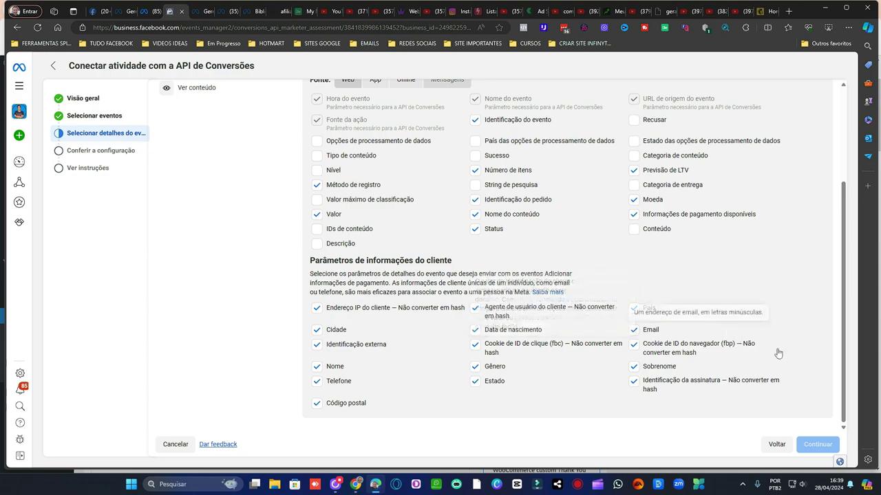
scroll(571, 275, up, 2)
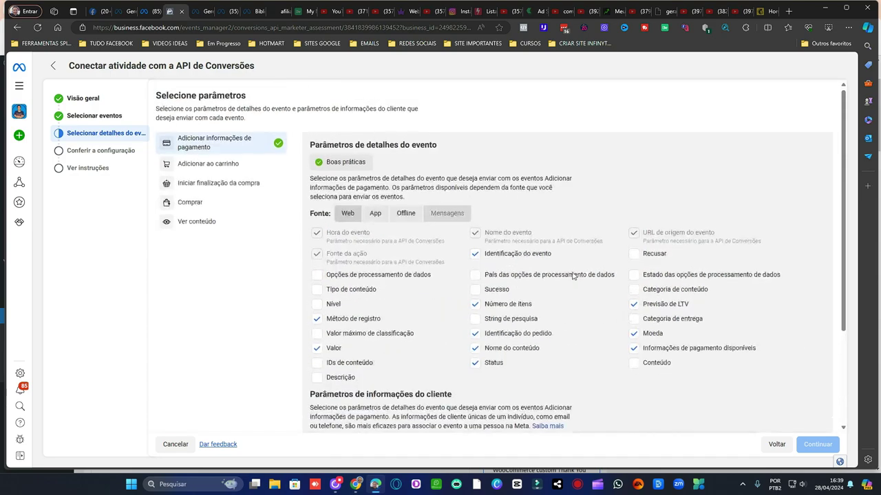
click(231, 165)
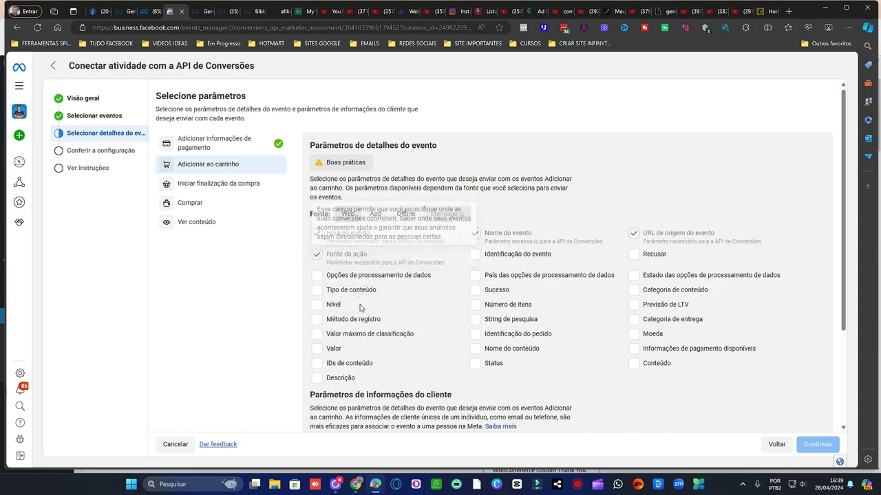
click(318, 320)
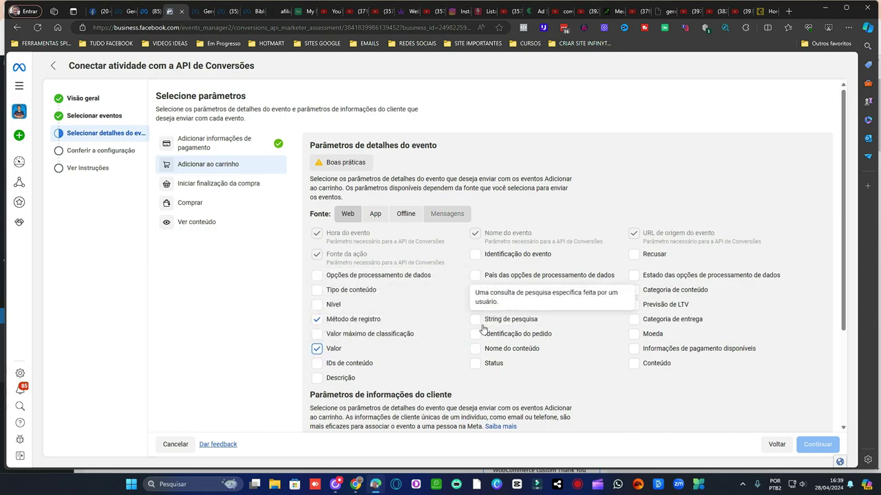
click(475, 254)
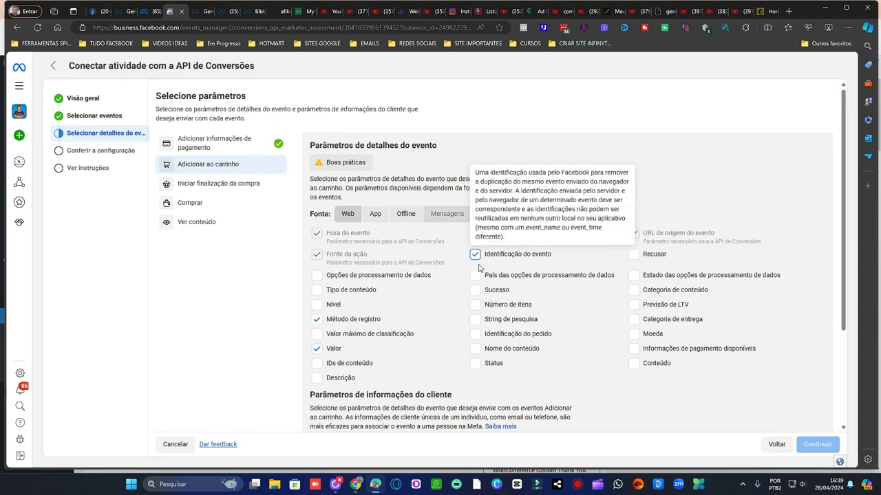
click(475, 304)
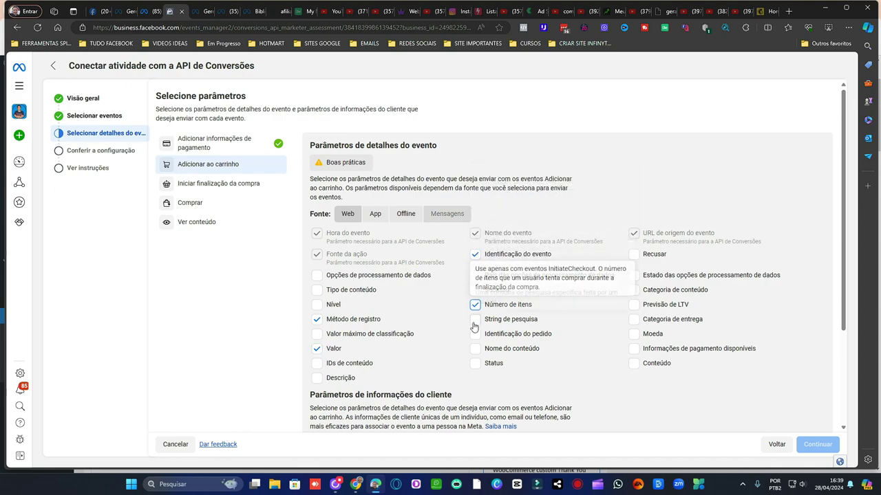
click(475, 363)
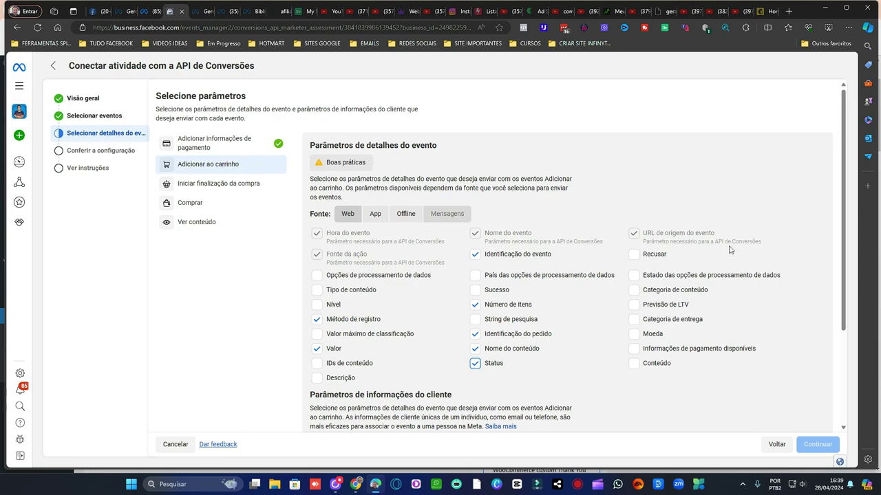
- Add the detail parameters Previsão de LTV, Moeda and Informações de pagamento disponíveis to the "Adicionar ao carrinho" event
click(634, 306)
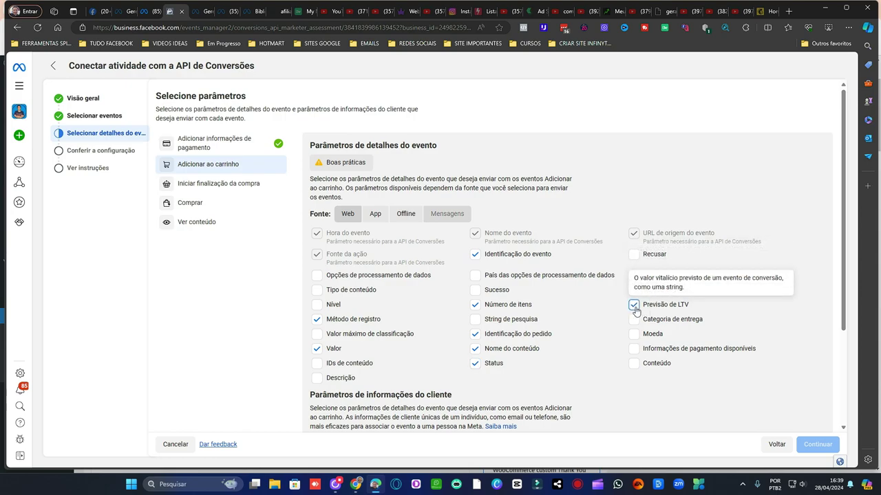
click(634, 334)
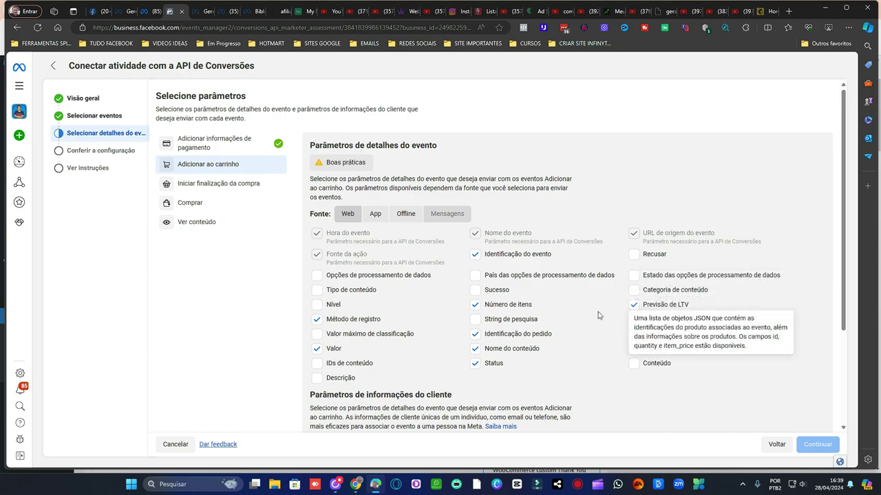
click(702, 348)
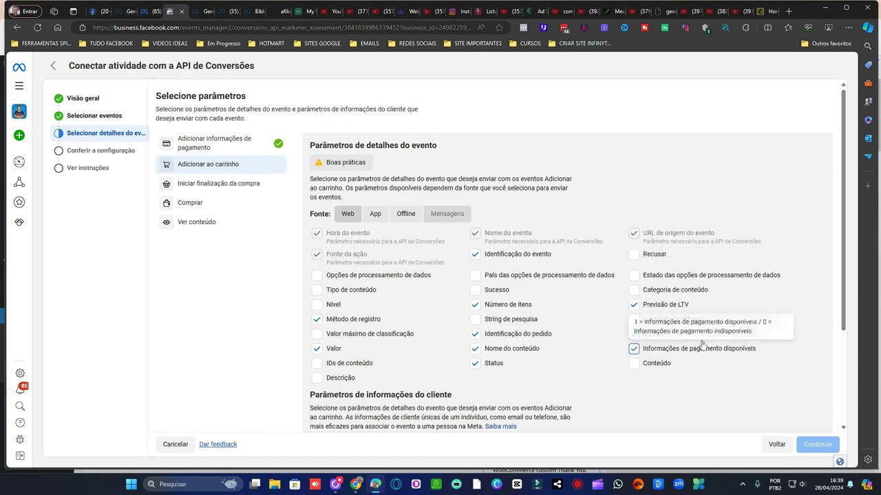
- Select every customer information parameter for the "Adicionar ao carrinho" event, from Endereço IP do cliente to Código postal and Identificação da assinatura
scroll(619, 248, down, 2)
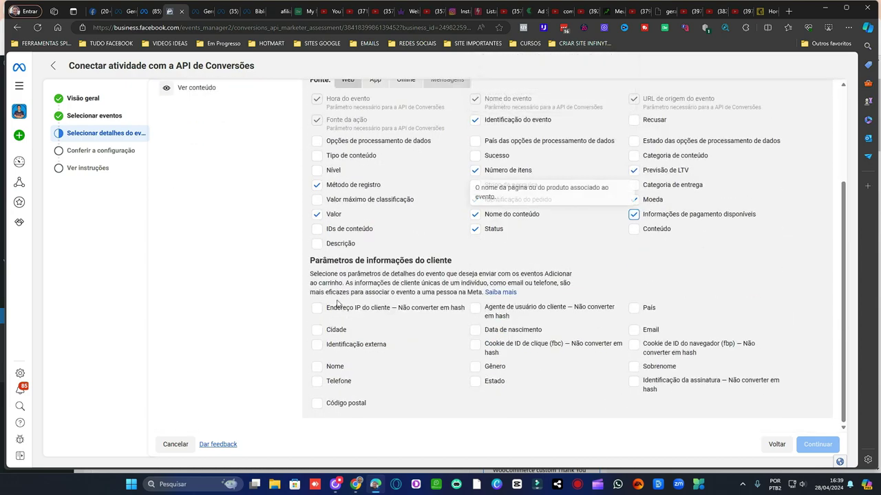
click(316, 308)
click(317, 330)
click(317, 344)
click(316, 366)
click(316, 381)
click(317, 403)
click(475, 381)
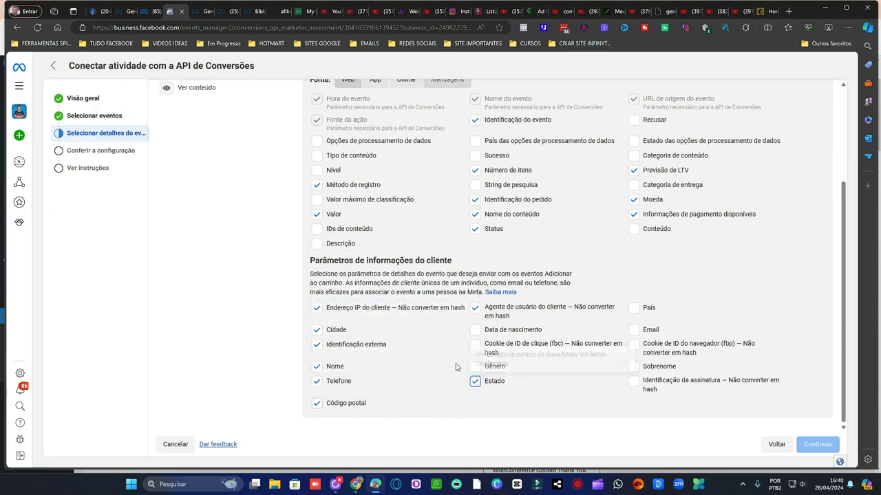
click(475, 330)
click(475, 344)
click(475, 366)
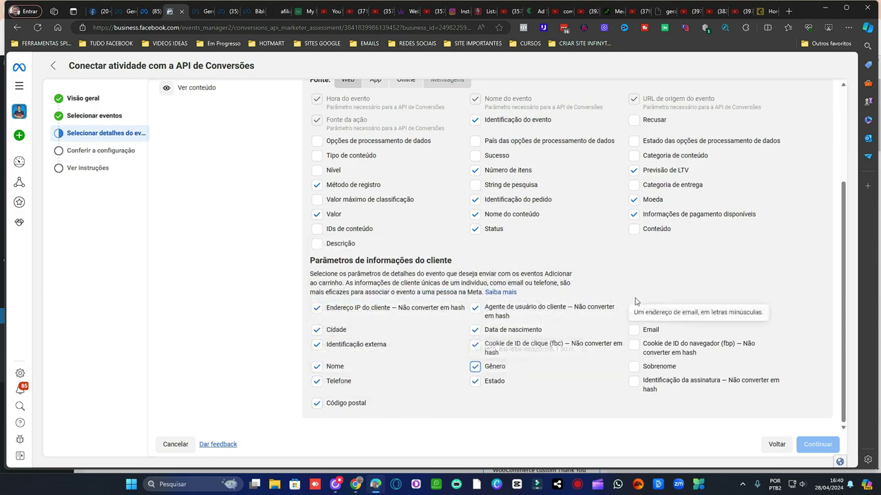
click(633, 307)
click(634, 330)
click(634, 344)
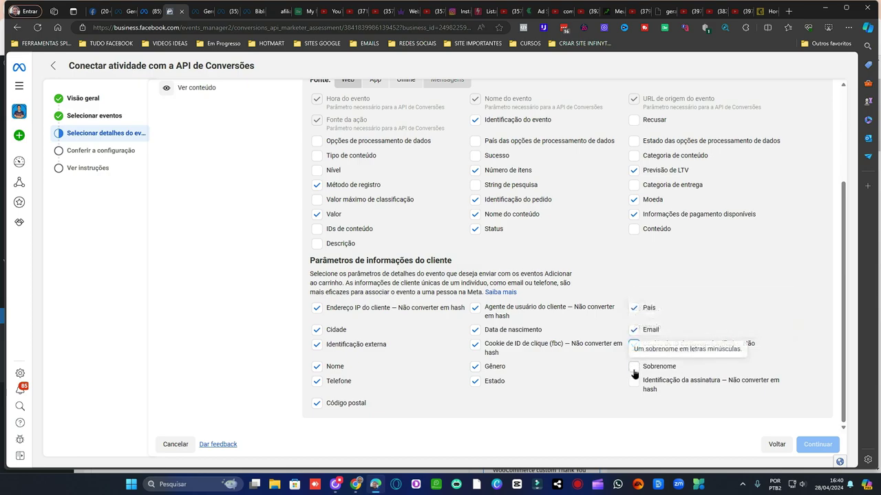
click(634, 366)
click(657, 389)
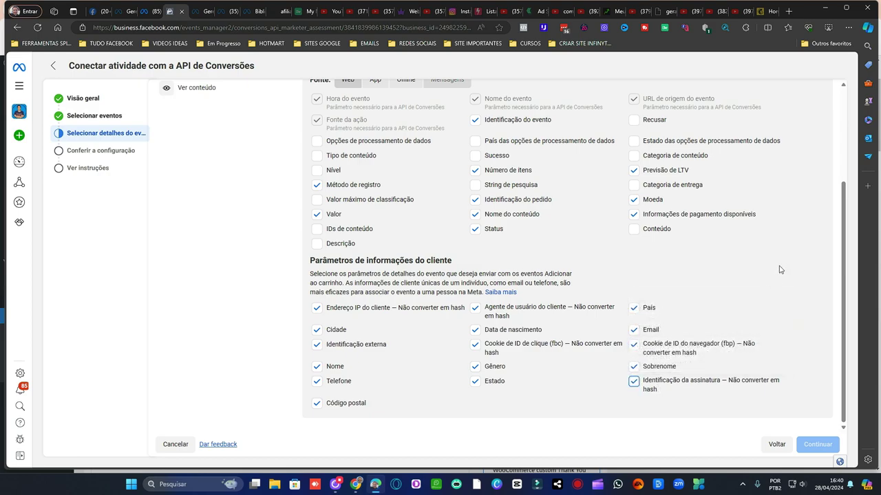
- Open the parameter selection for the "Iniciar finalização da compra" event
scroll(780, 270, up, 1)
scroll(482, 179, up, 2)
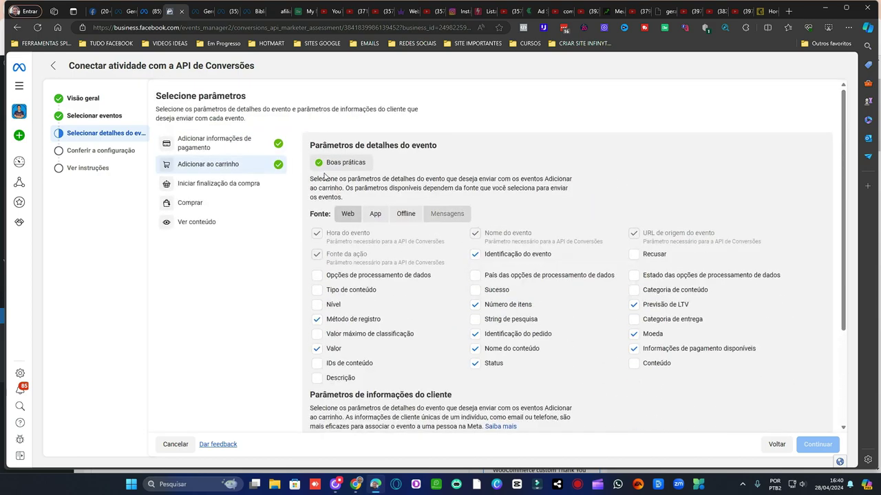
click(250, 187)
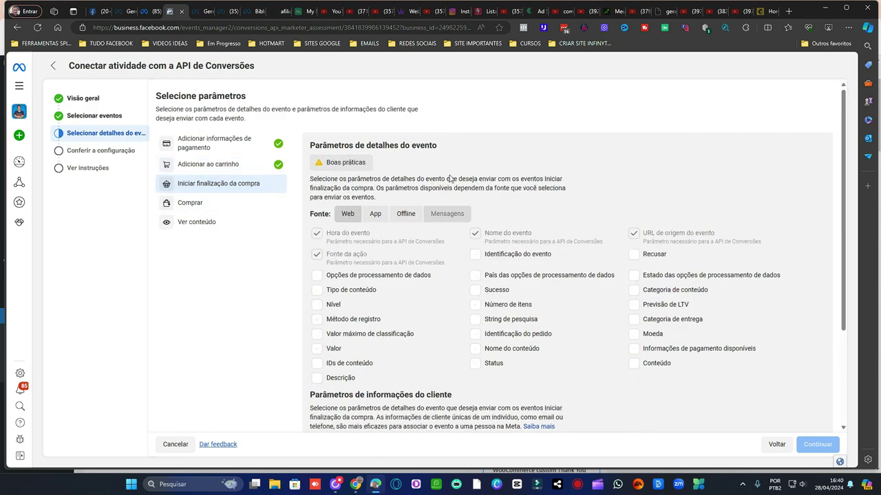
scroll(556, 187, down, 2)
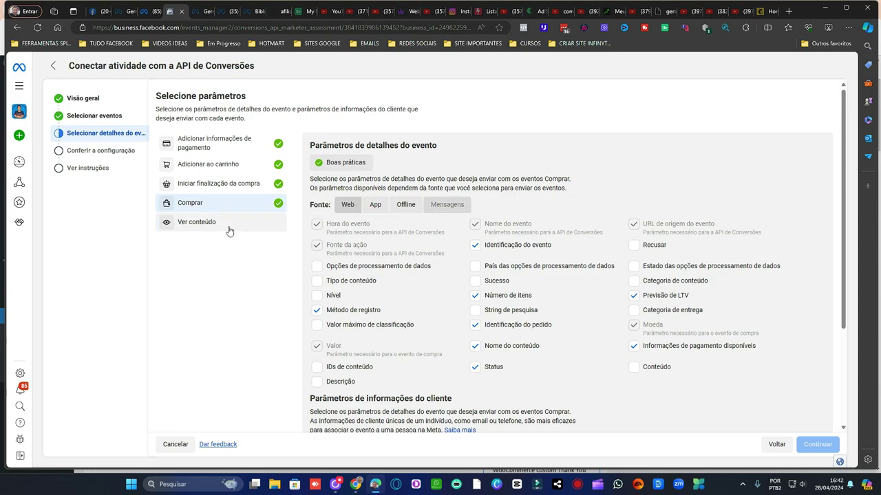
- For the "Ver conteúdo" event, select the detail parameters Tipo de conteúdo, IDs de conteúdo, Nome do conteúdo and Conteúdo
click(227, 228)
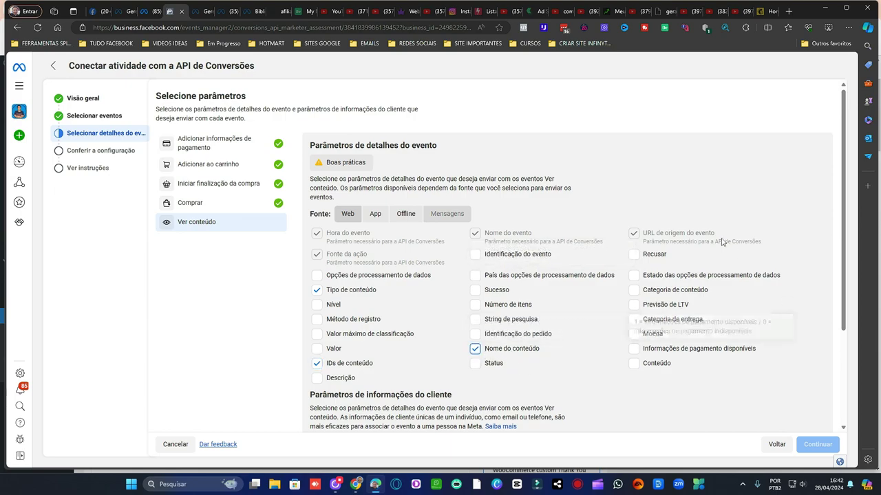
click(633, 364)
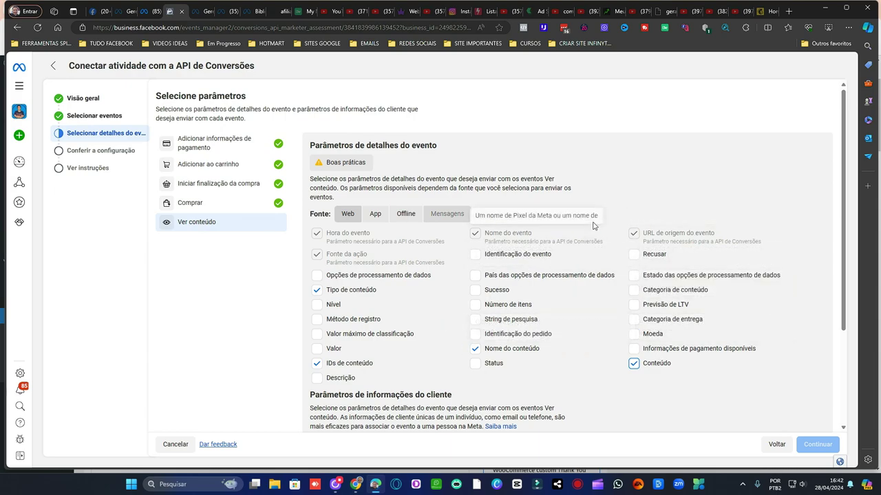
- Select every customer information parameter for the "Ver conteúdo" event, including IP address, Cidade, Nome, Telefone, Gênero, Estado, País, Email and Sobrenome
scroll(613, 202, down, 1)
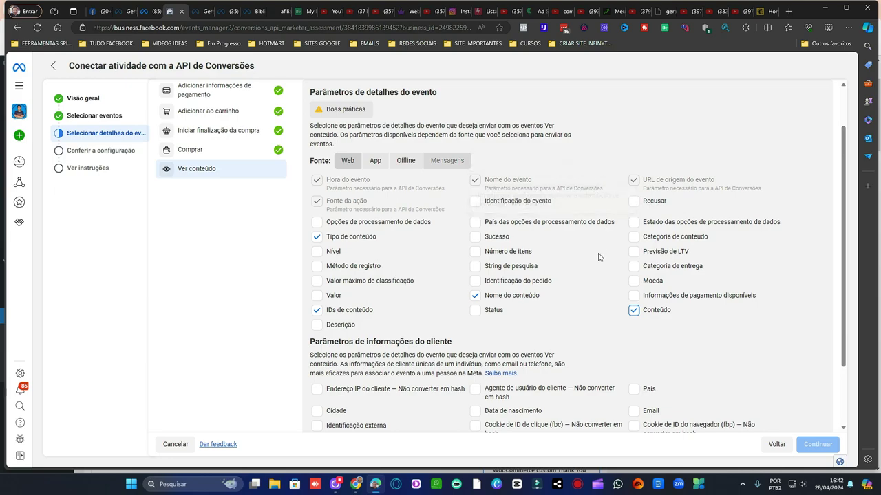
scroll(597, 283, down, 2)
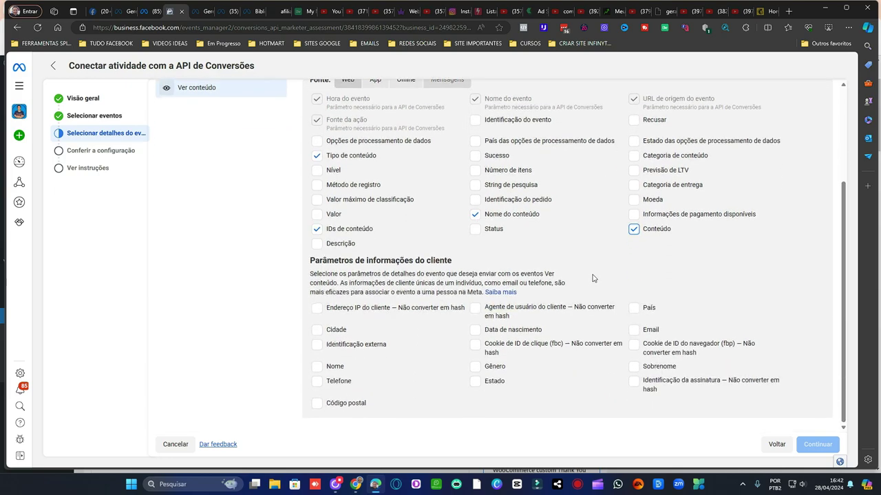
click(317, 307)
click(317, 330)
click(317, 366)
click(316, 382)
click(316, 404)
click(474, 330)
click(475, 344)
click(474, 366)
click(474, 381)
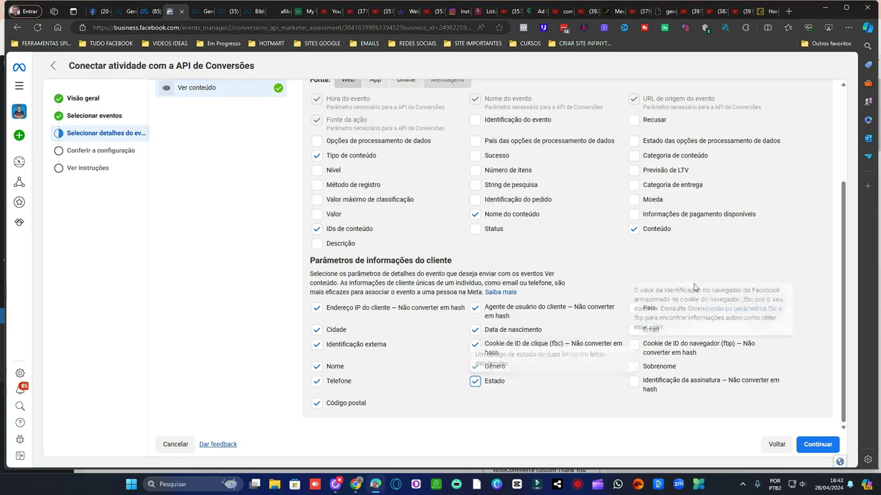
click(634, 307)
click(633, 330)
click(633, 345)
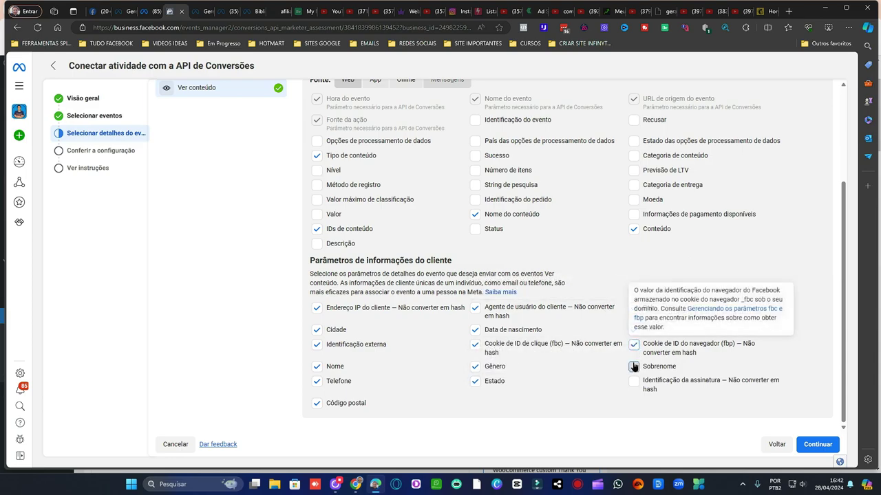
click(634, 380)
- Check the best-practice recommendations for the "Ver conteúdo" event and add the Identificação do evento parameter
scroll(557, 279, up, 4)
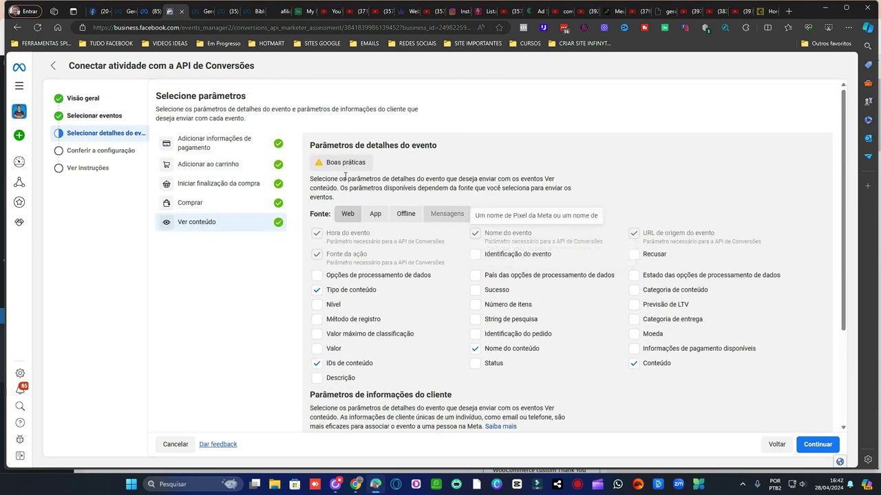
click(342, 158)
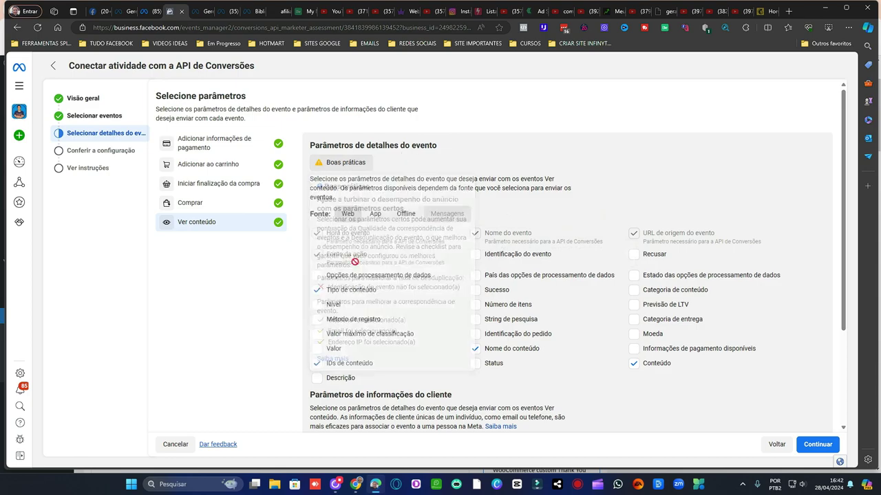
mouse_move(344, 163)
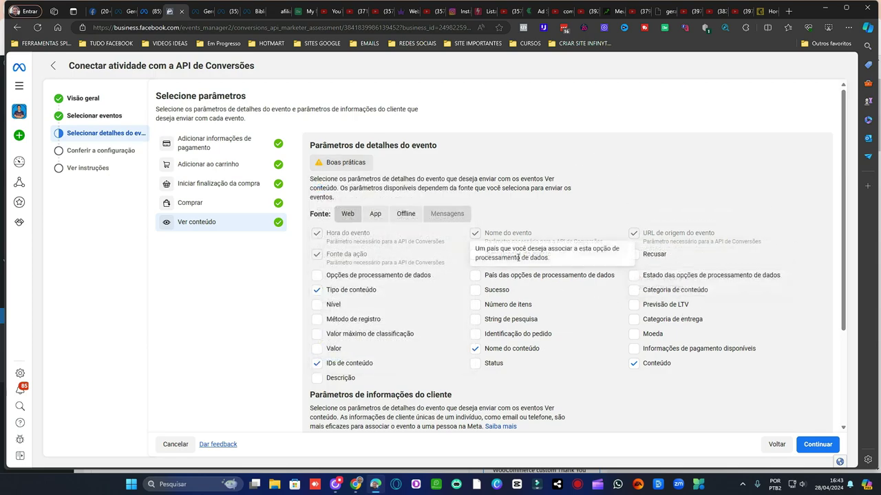
click(520, 255)
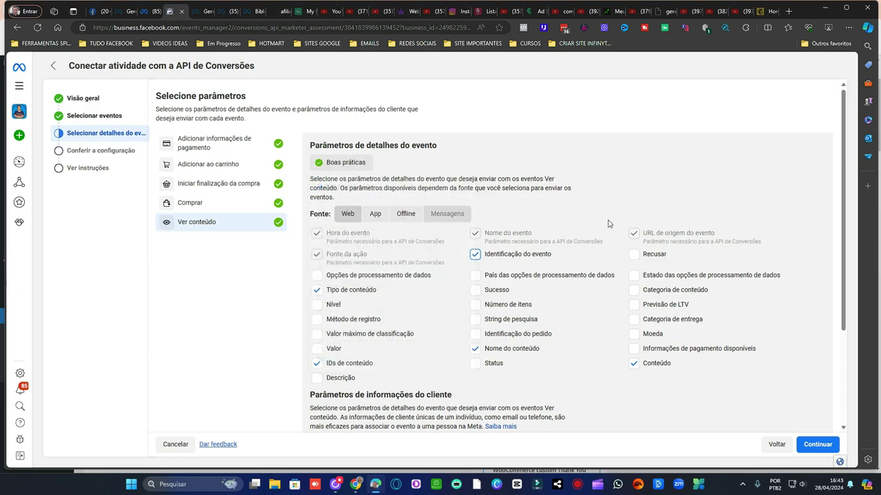
scroll(786, 217, down, 2)
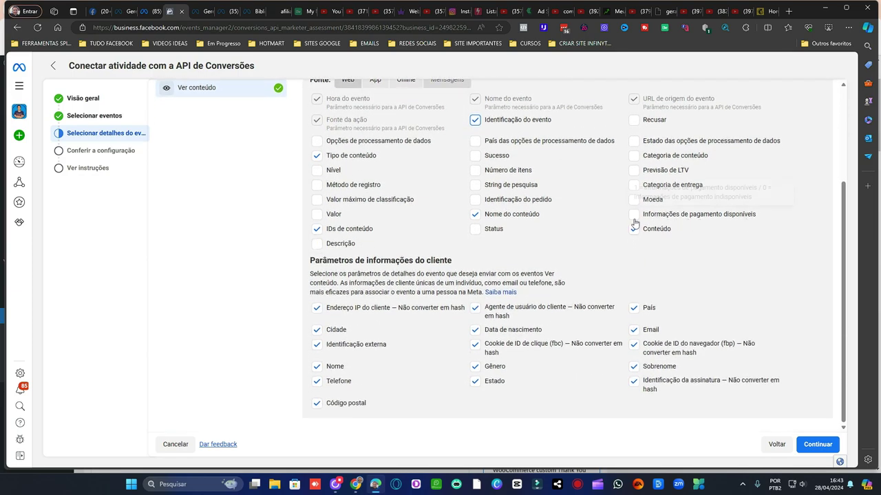
scroll(772, 222, up, 2)
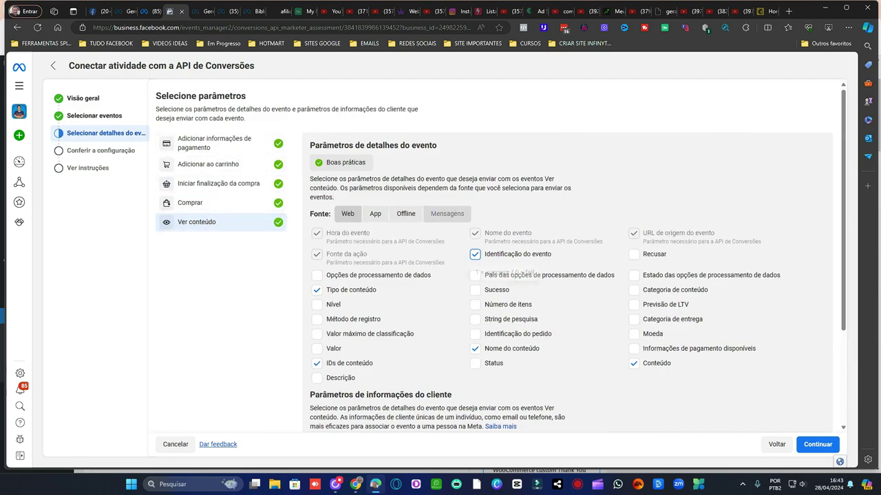
- Advance to the configuration review, check the parameters listed for every event and confirm the configuration
click(824, 446)
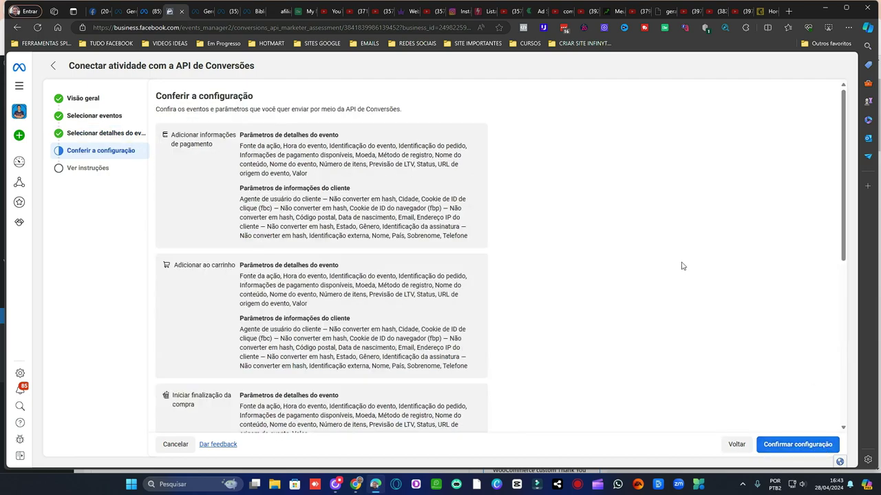
scroll(389, 141, down, 3)
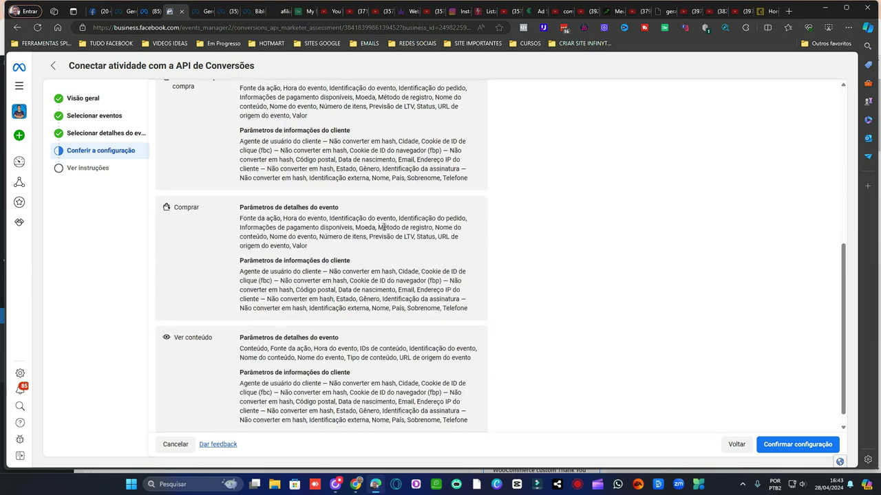
scroll(383, 227, up, 5)
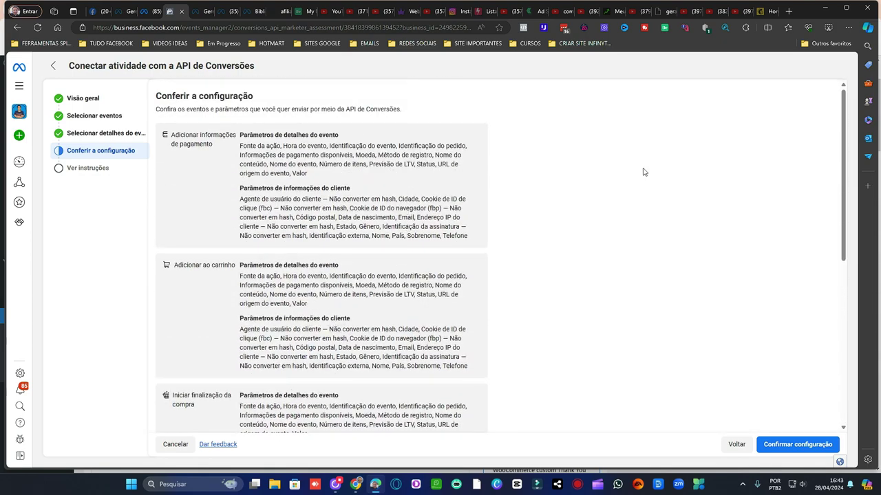
click(810, 447)
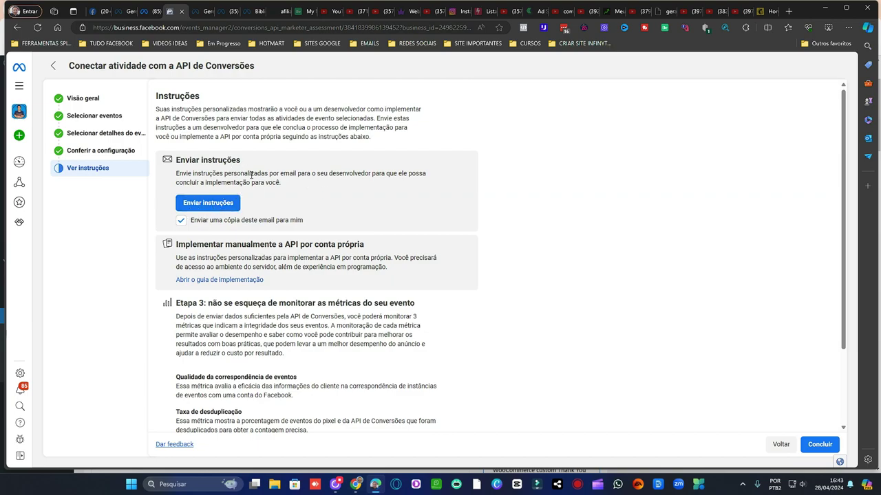
- Conclude the Conversions API setup without an email copy of the instructions and open the PACK MARKETING DIGITAL data source
click(181, 220)
click(828, 447)
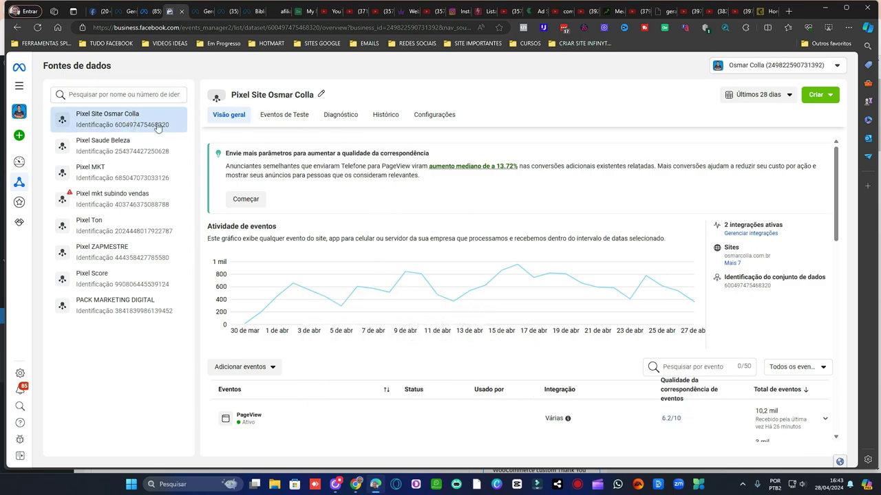
scroll(525, 186, down, 4)
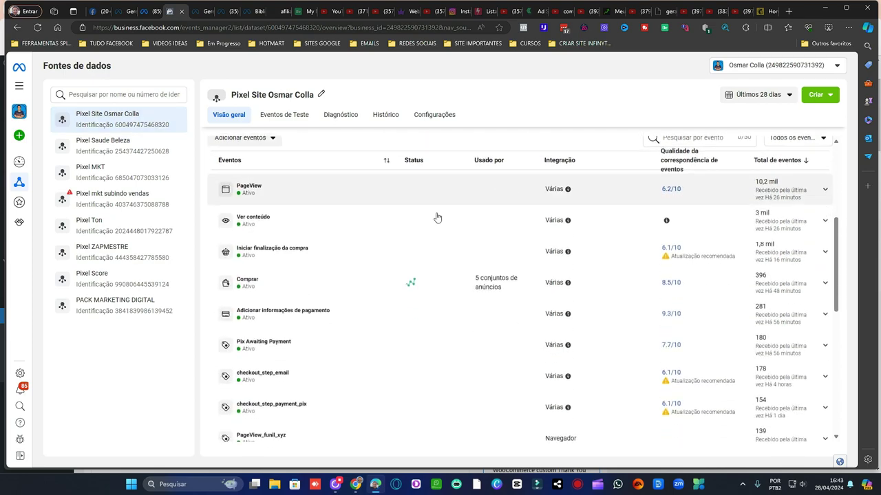
scroll(502, 236, up, 4)
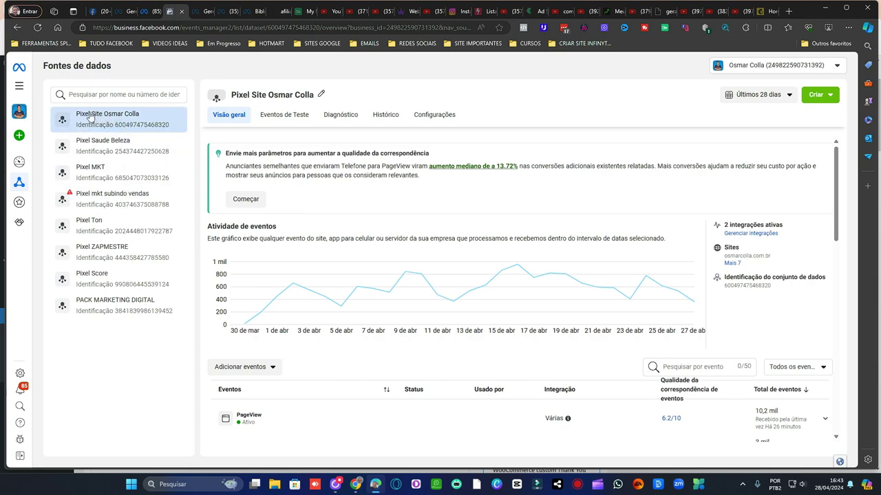
click(130, 305)
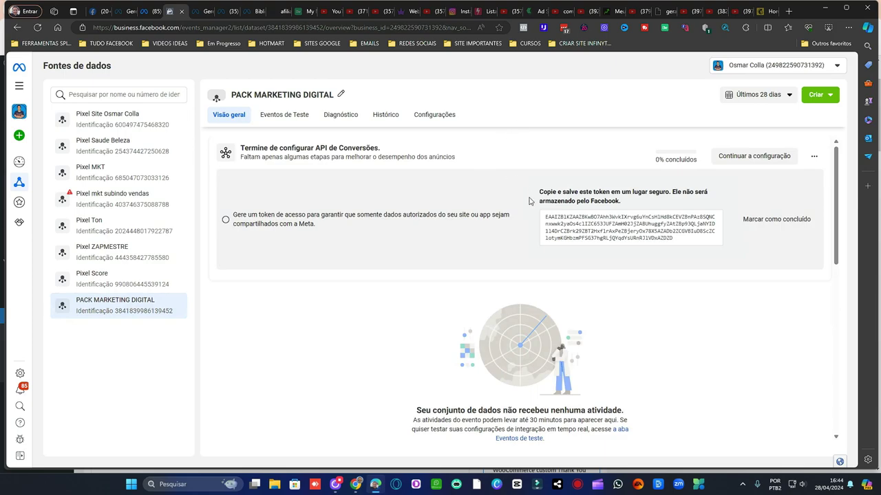
- Copy the Conversions API access token and check it against the Conversion API field of PixelYourSite in Chrome
click(688, 212)
click(642, 224)
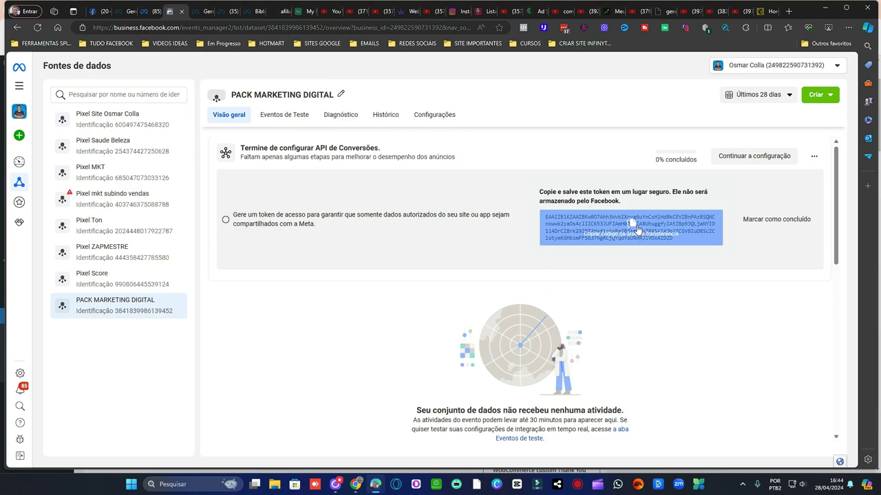
click(632, 224)
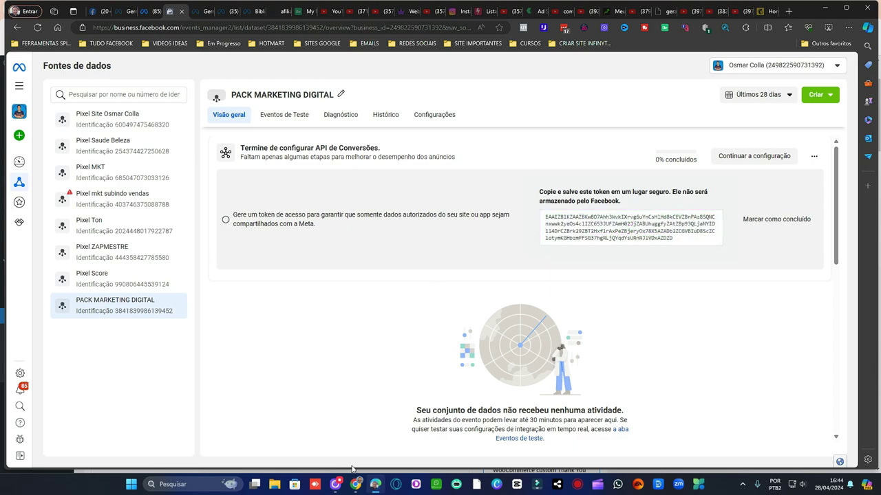
click(356, 487)
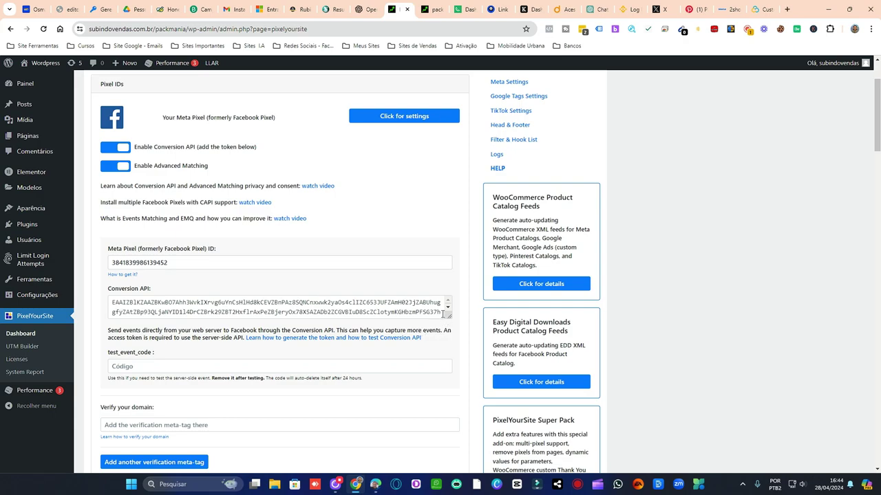
click(428, 312)
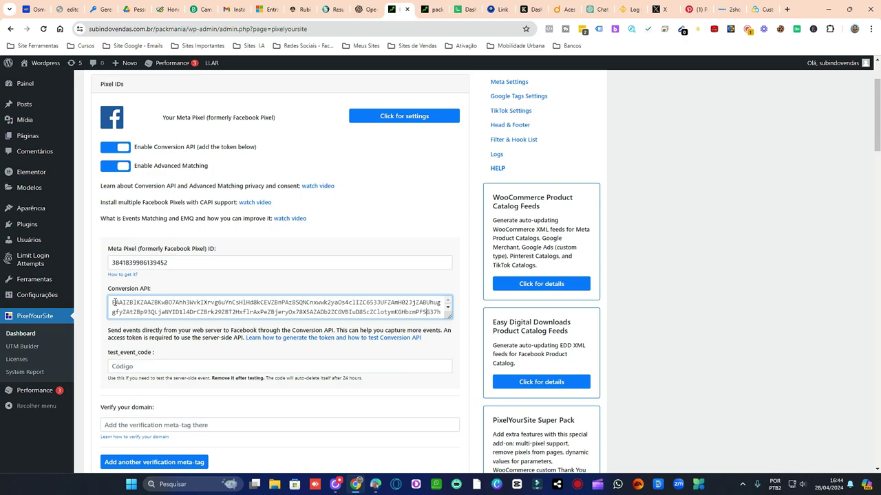
drag(112, 302, 348, 329)
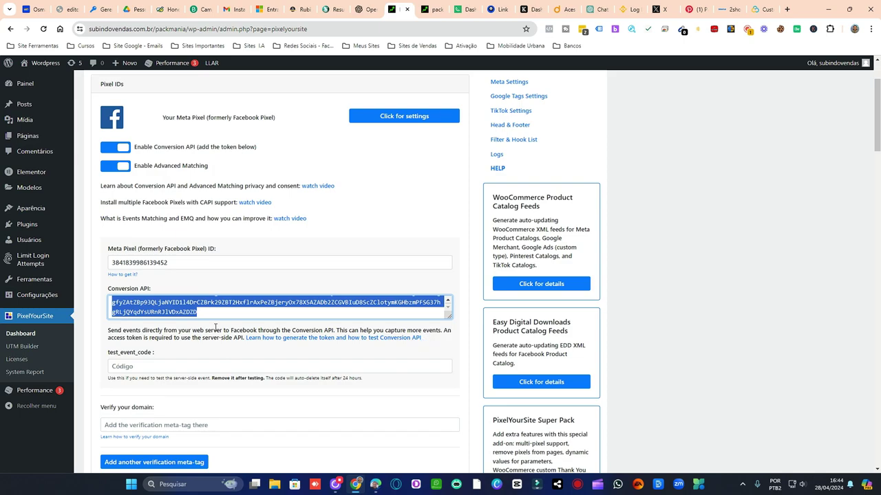
key(Right)
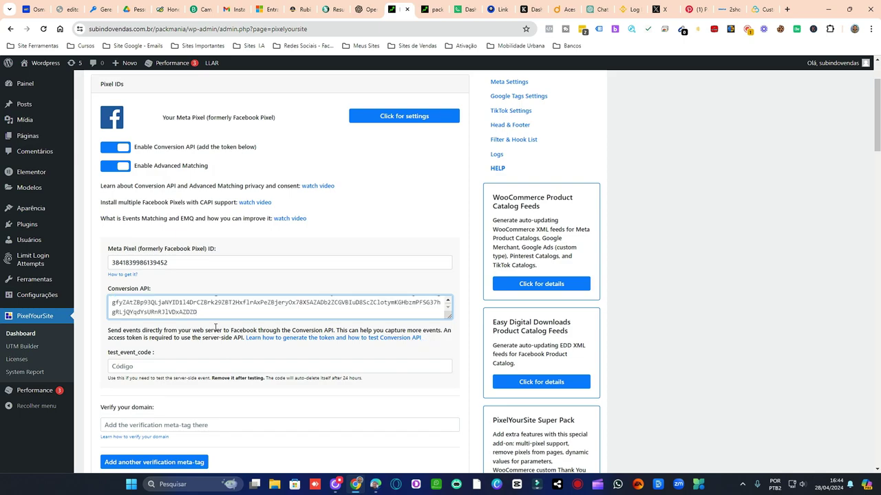
- Save the PixelYourSite settings and expand the Meta Pixel settings again
scroll(398, 229, down, 15)
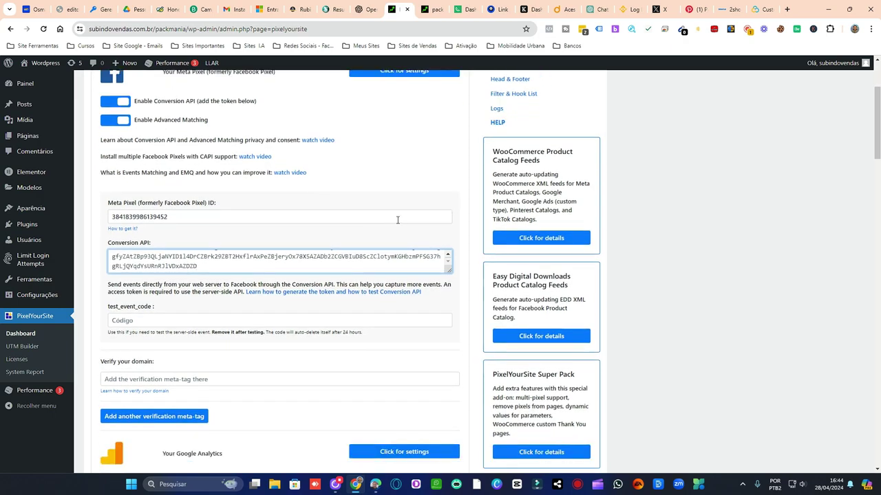
scroll(397, 229, down, 15)
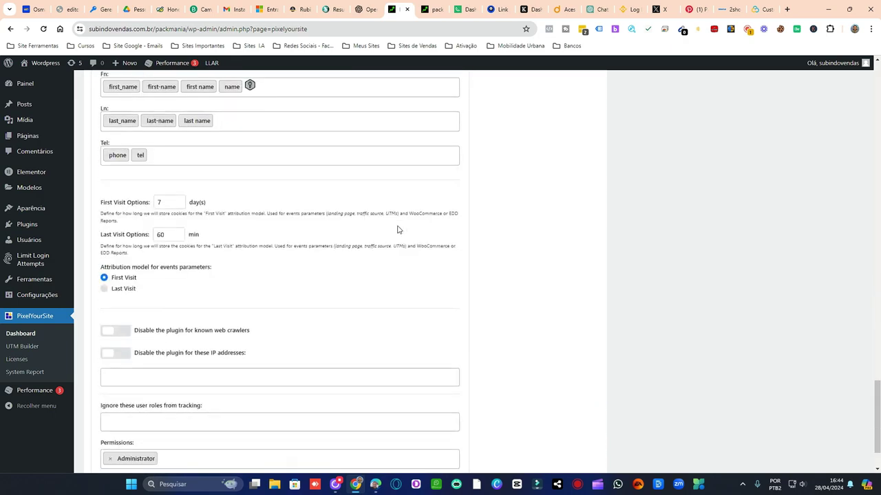
click(278, 433)
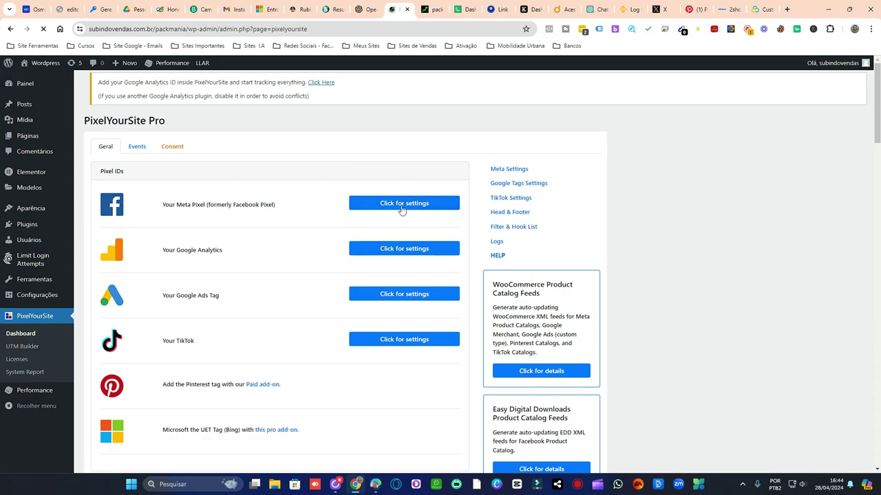
click(413, 208)
click(407, 208)
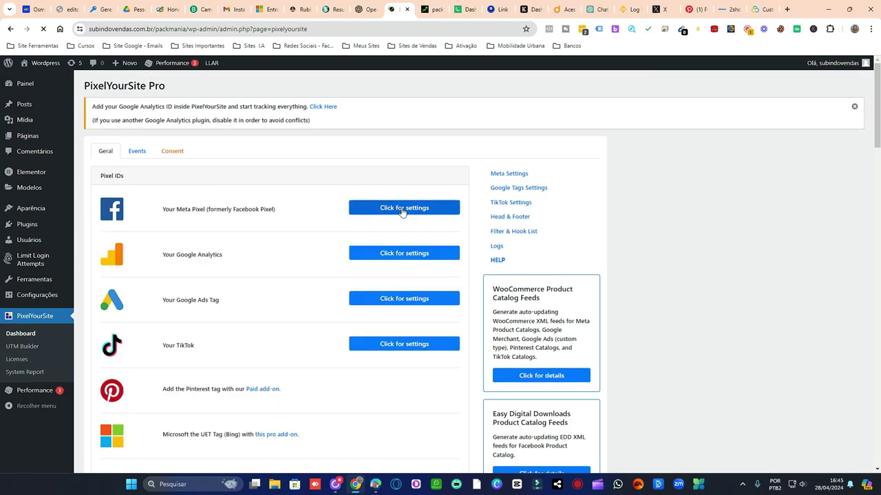
click(403, 209)
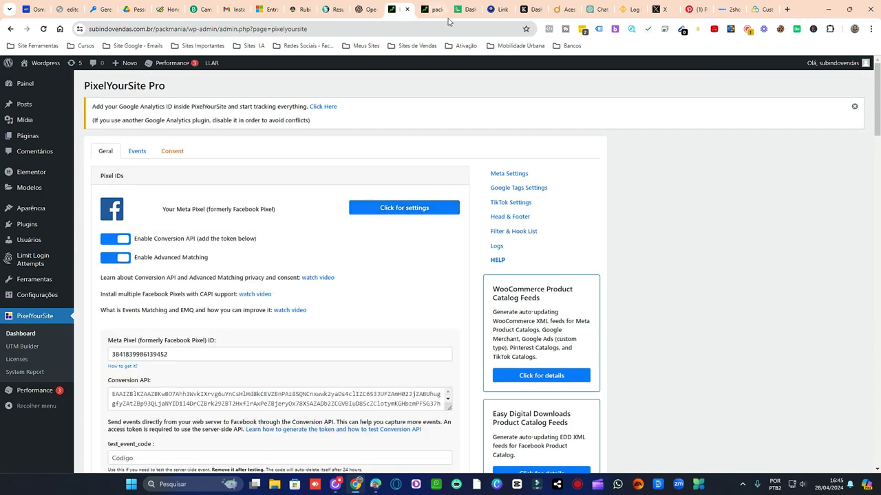
- Switch back to Meta Events Manager and reload the PACK MARKETING DIGITAL data source overview
click(371, 489)
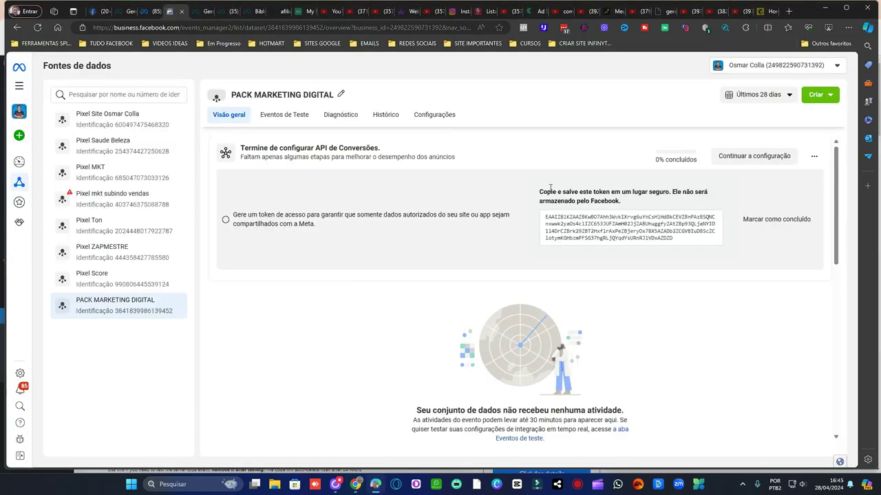
click(702, 237)
click(40, 27)
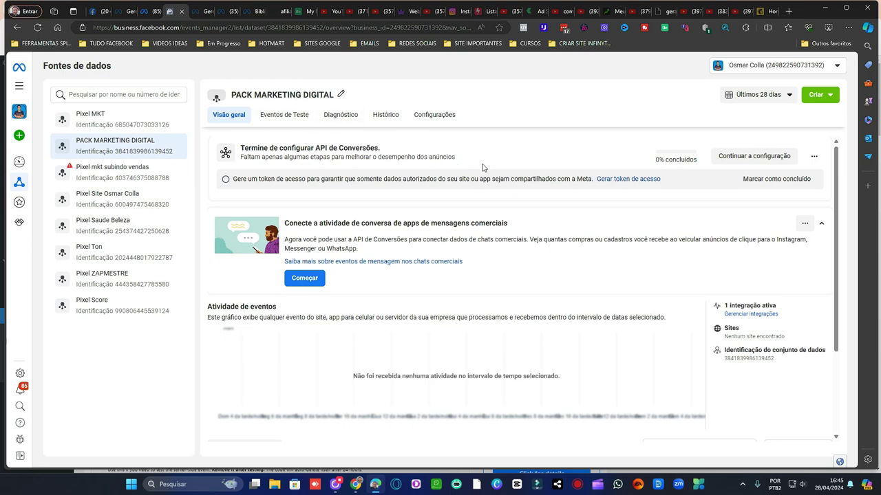
- Rename the PACK MARKETING DIGITAL data source as Pixel Pack Marketing Digital and save the name
click(341, 94)
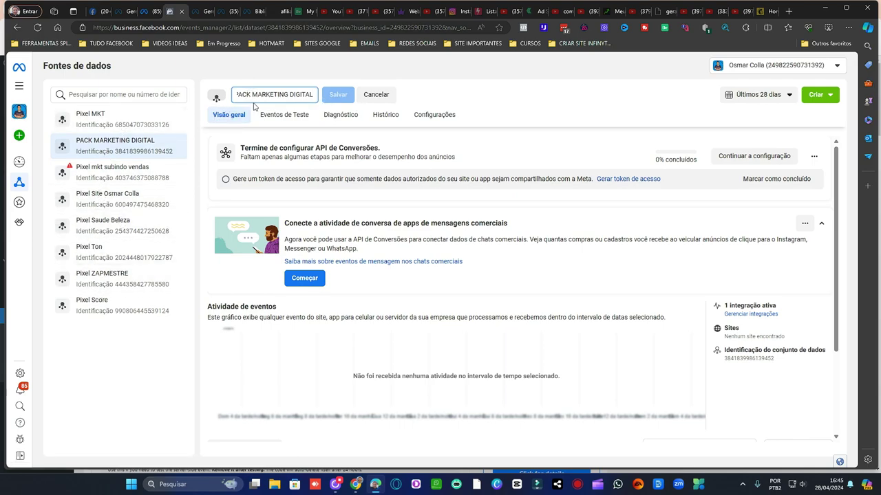
drag(309, 94, 204, 96)
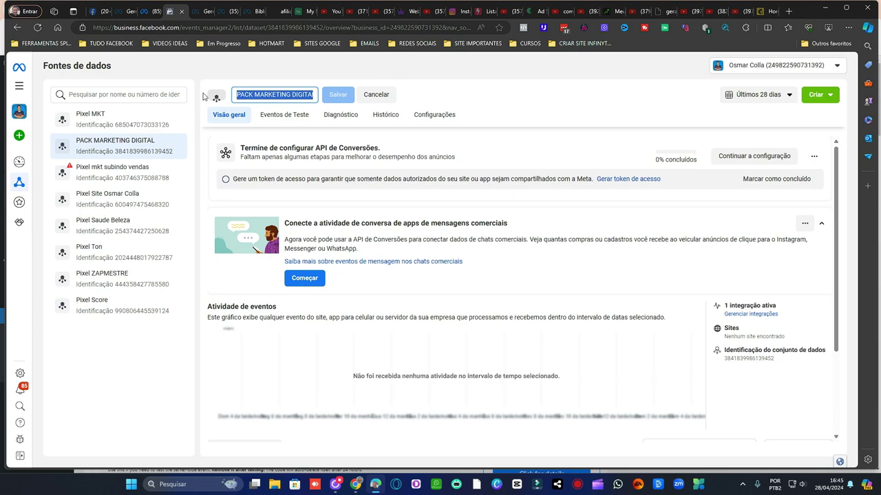
text(plXEL)
key(BackSpace)
key(BackSpace)
key(BackSpace)
key(BackSpace)
key(BackSpace)
text(P)
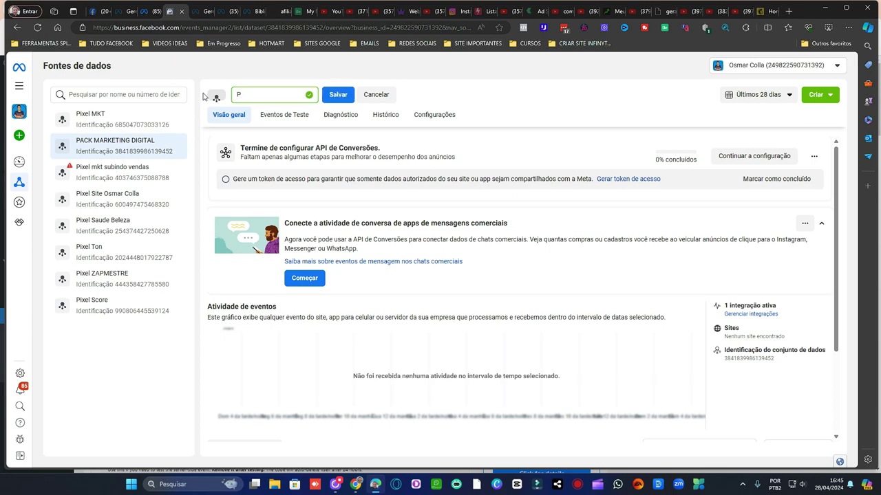
text(exel)
key(BackSpace)
text(ixel)
key(BackSpace)
key(BackSpace)
key(BackSpace)
key(BackSpace)
text(Pack Marketing Digital)
click(338, 95)
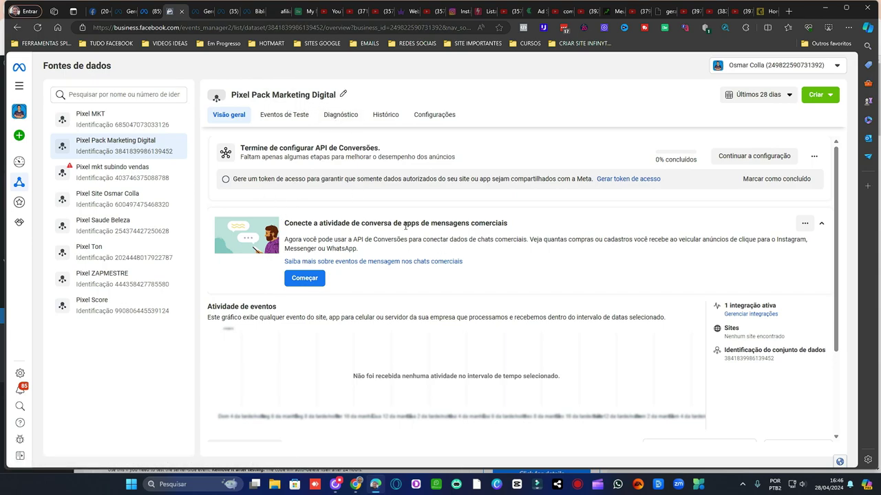
- Add a Pixel da Meta integration to the data source using manual code installation and copy the pixel's base code
scroll(513, 262, down, 2)
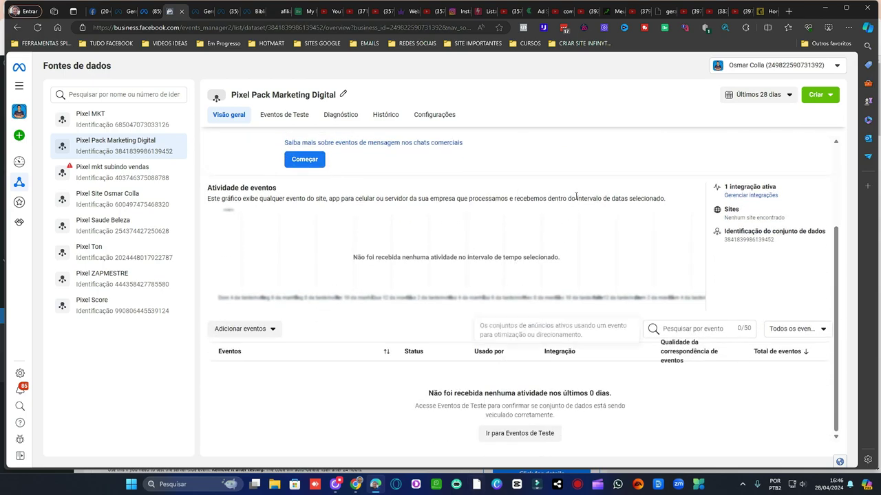
scroll(524, 206, up, 1)
scroll(531, 215, down, 1)
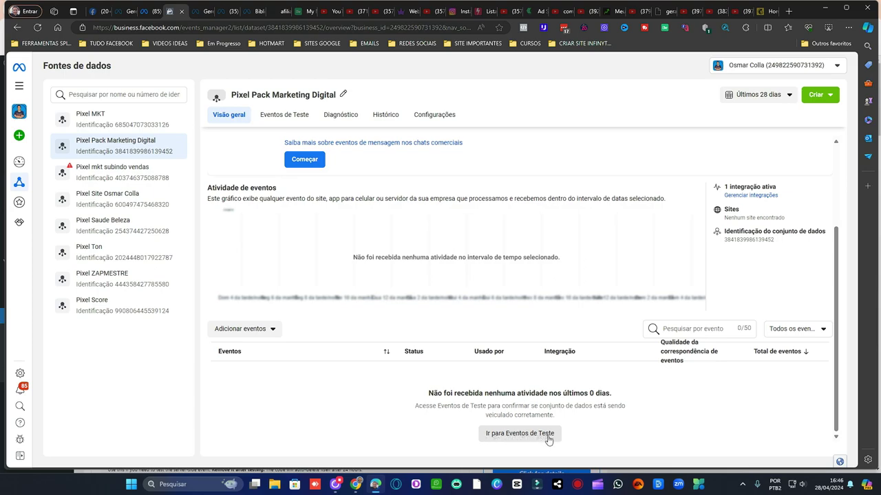
click(750, 198)
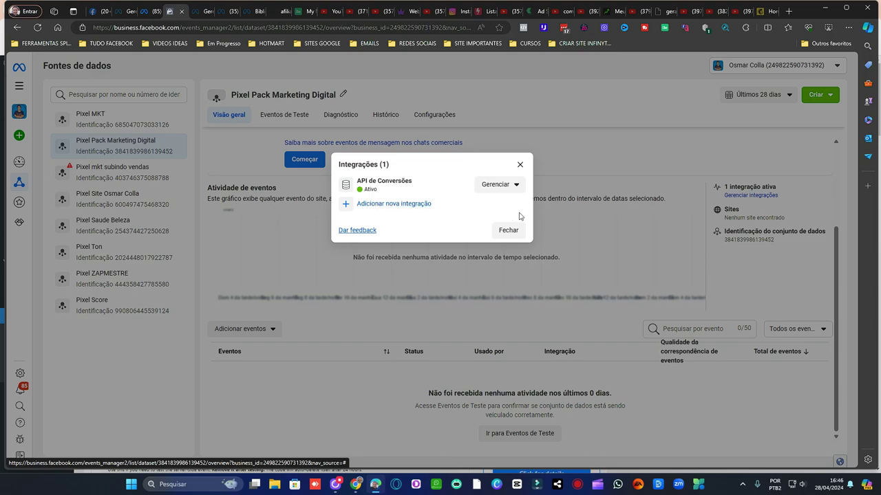
click(400, 207)
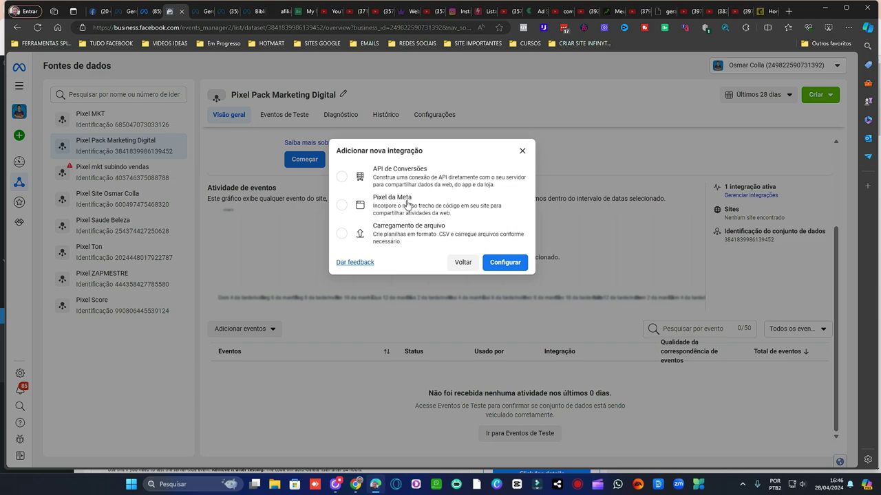
click(406, 206)
click(511, 268)
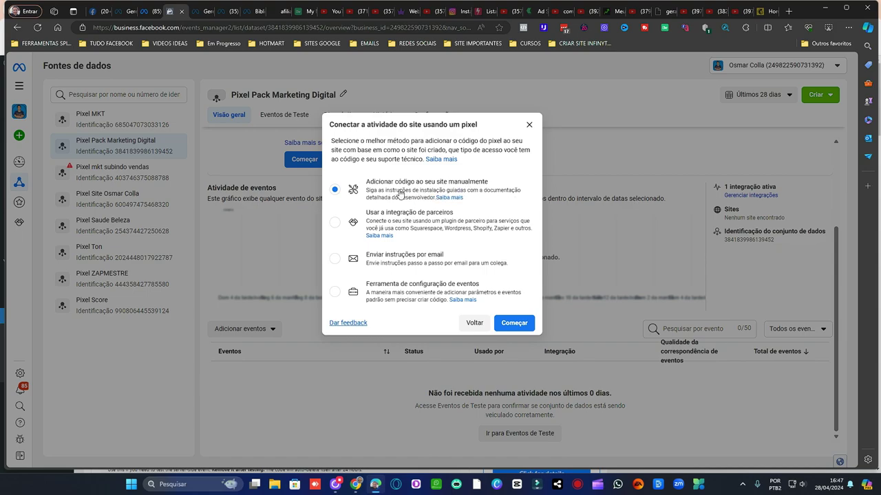
click(525, 324)
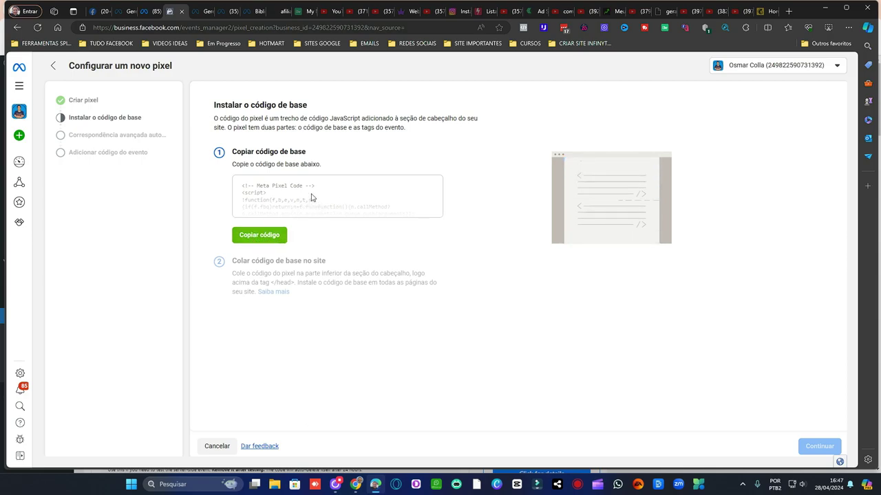
click(269, 236)
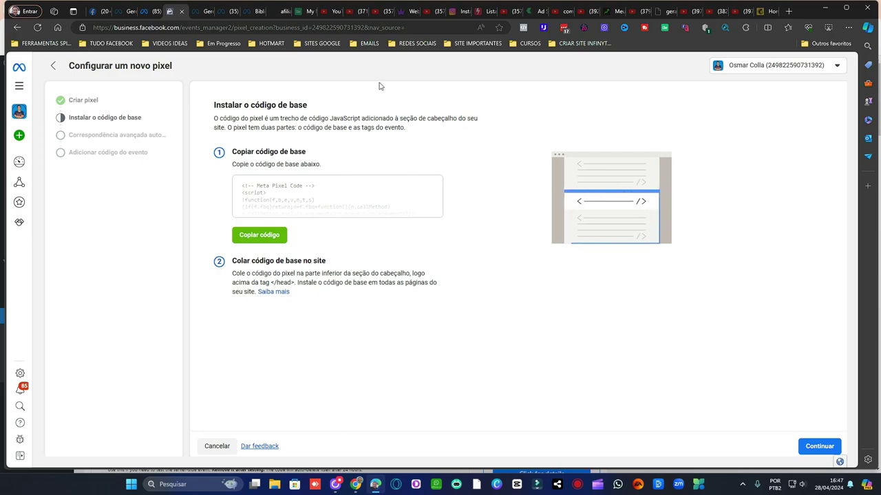
- Switch to WordPress in Chrome and open the "pack afiliadas" page for editing with Elementor in a new tab
click(358, 486)
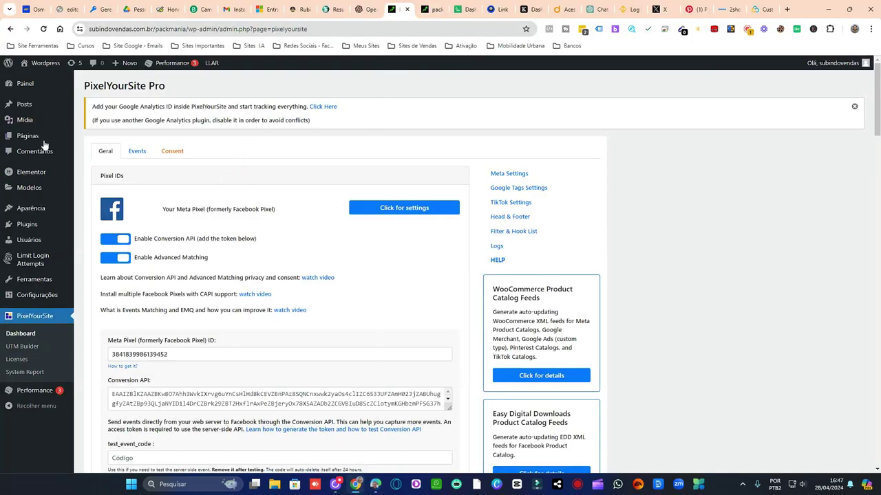
mouse_move(33, 136)
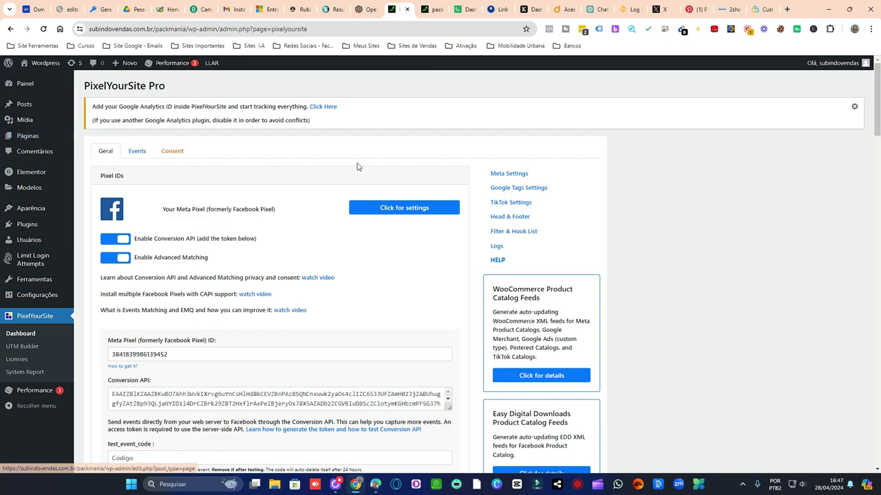
key(F5)
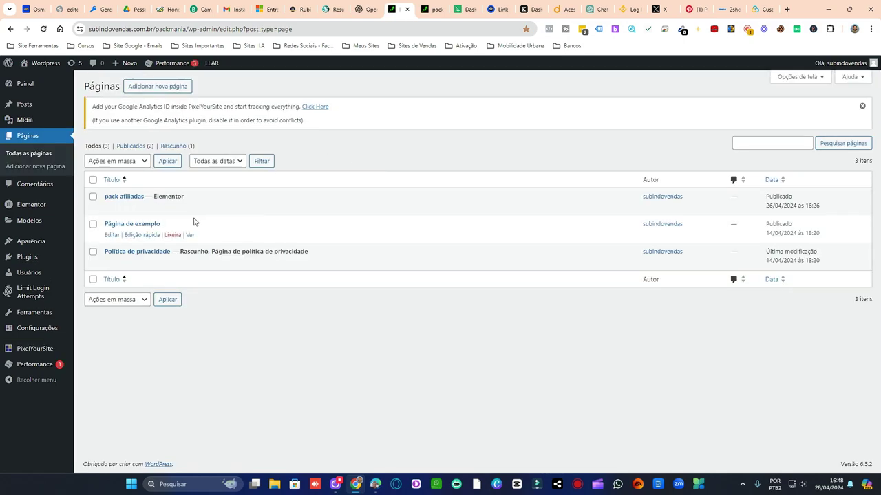
right_click(232, 212)
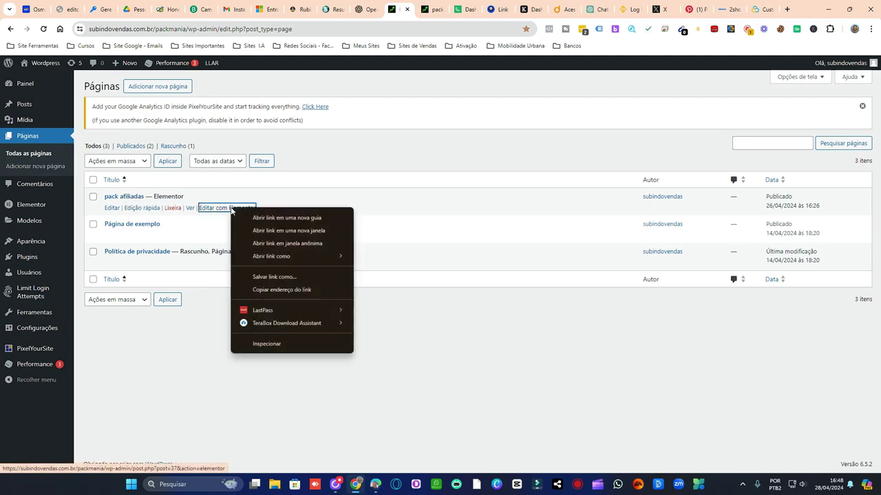
click(279, 218)
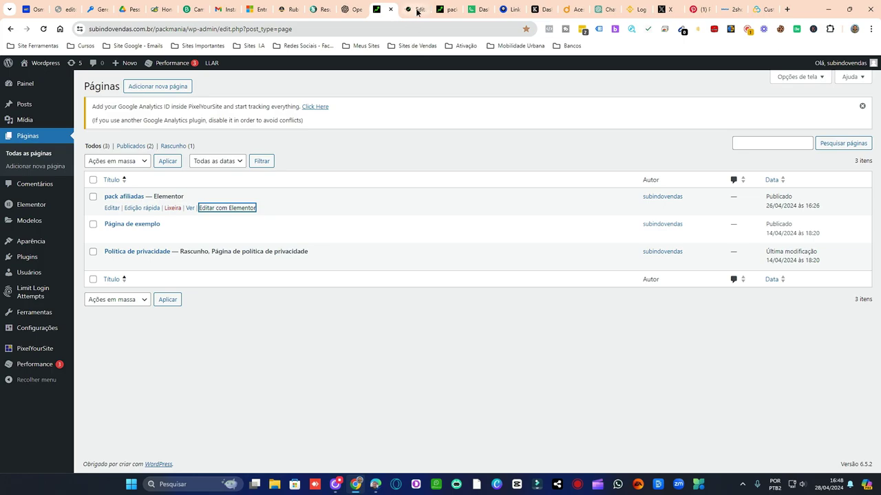
key(ctrl+Tab)
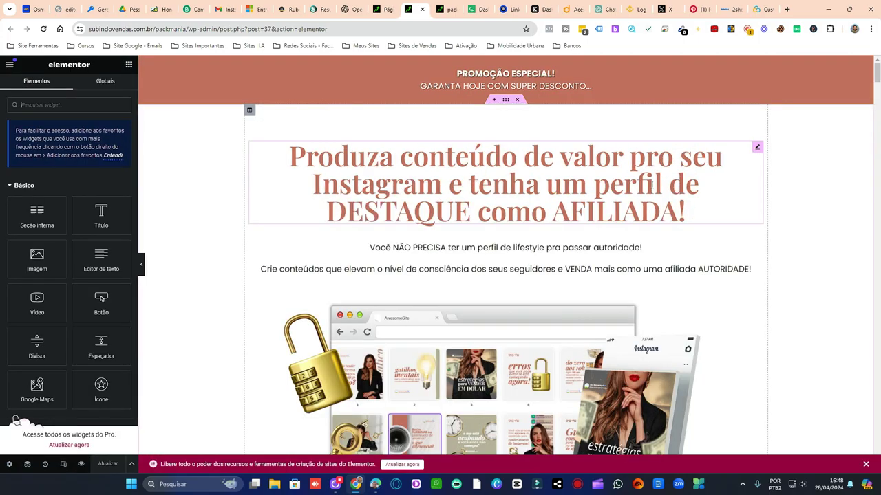
scroll(710, 226, down, 10)
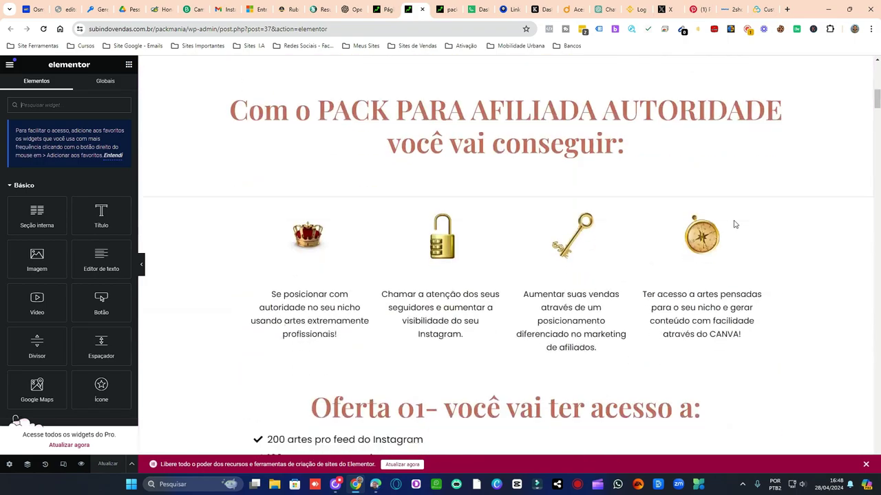
- Insert a single-column section between the PROMOÇÃO ESPECIAL banner and the main headline
scroll(729, 226, down, 5)
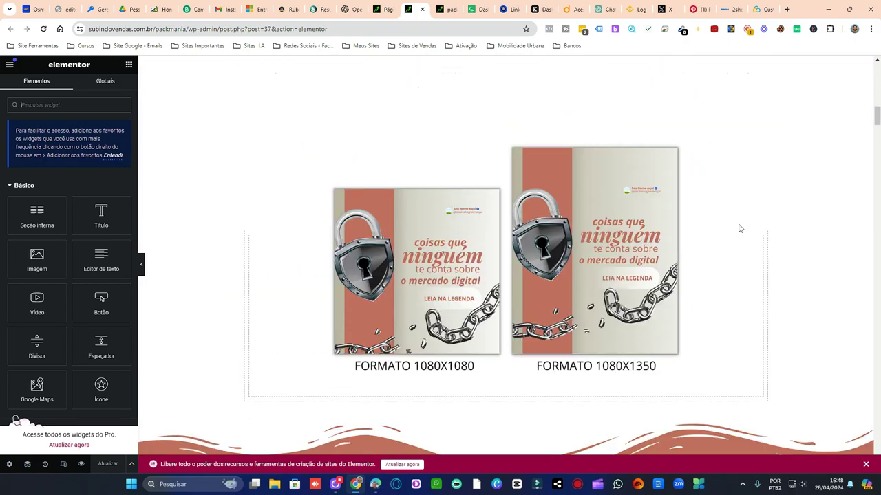
scroll(740, 228, up, 6)
scroll(740, 228, up, 10)
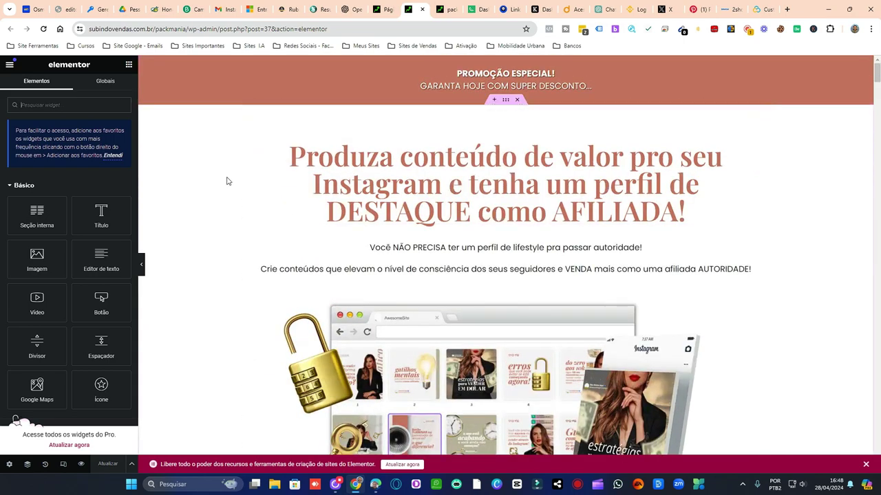
click(494, 102)
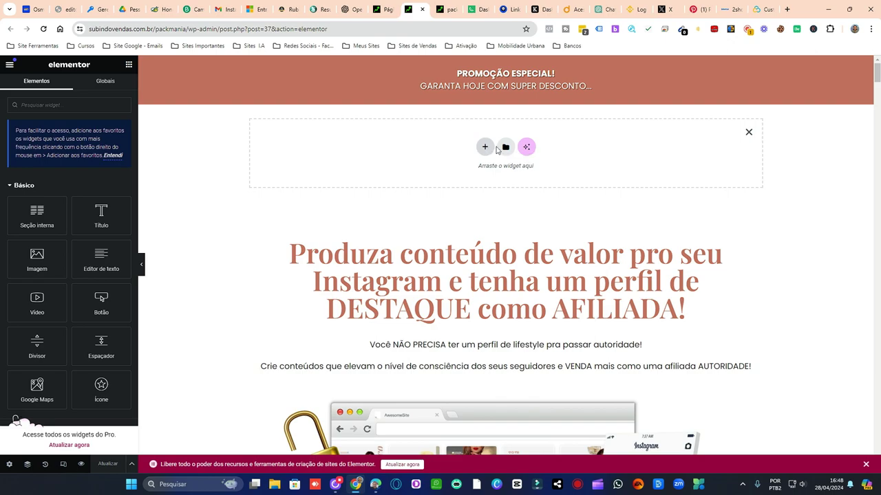
click(485, 148)
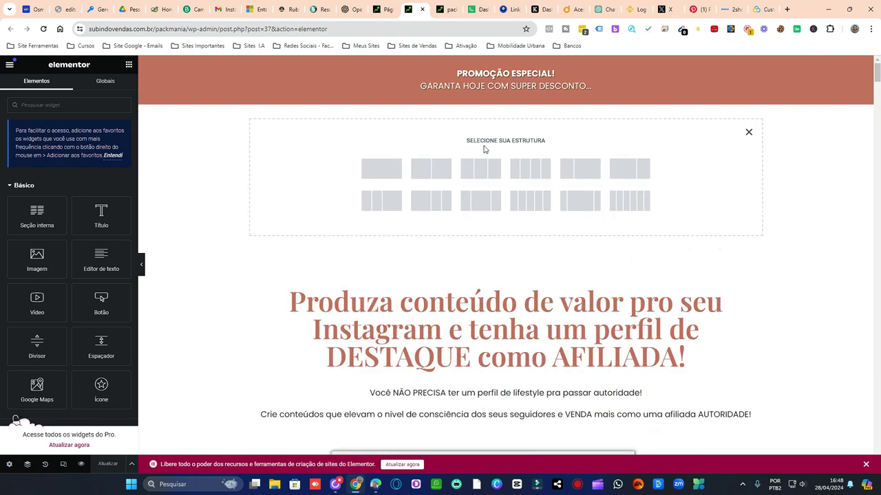
click(393, 172)
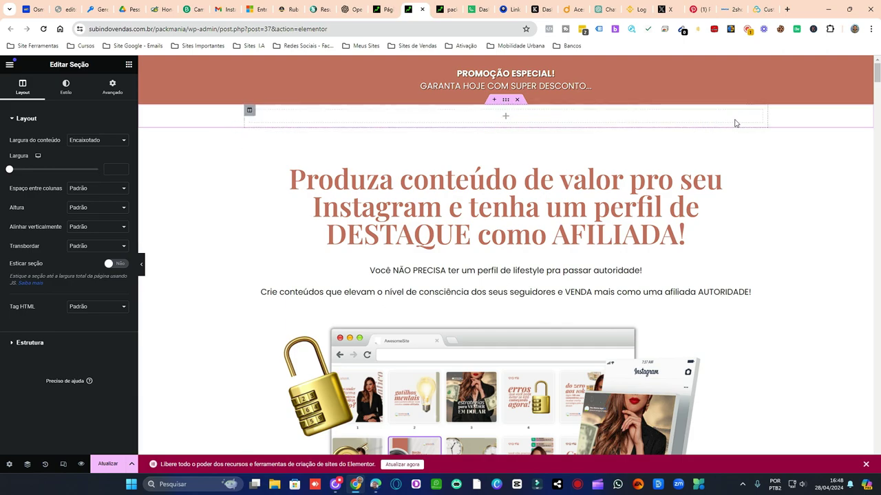
- Find the HTML widget and place it in the new empty section below the banner
click(506, 116)
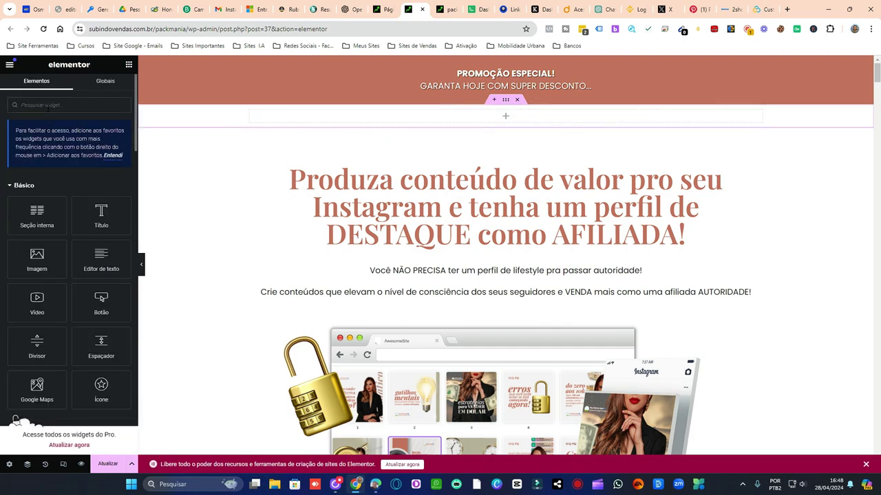
click(47, 106)
text(html)
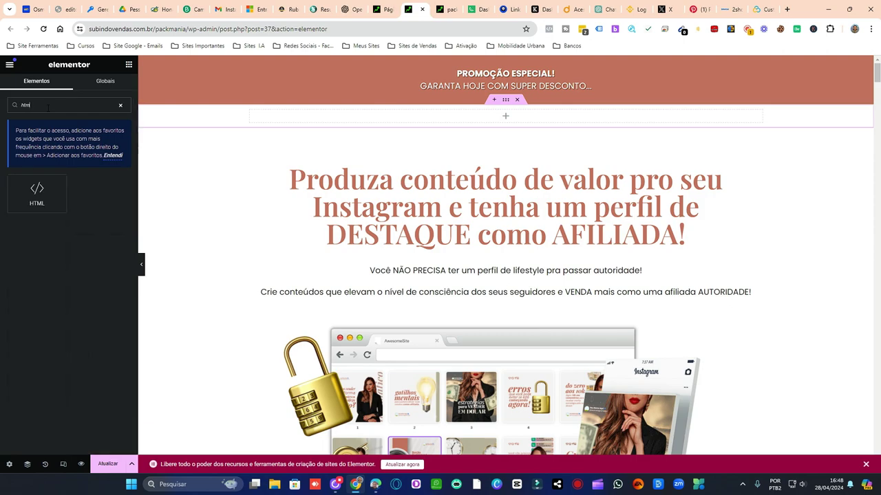
drag(37, 193, 529, 137)
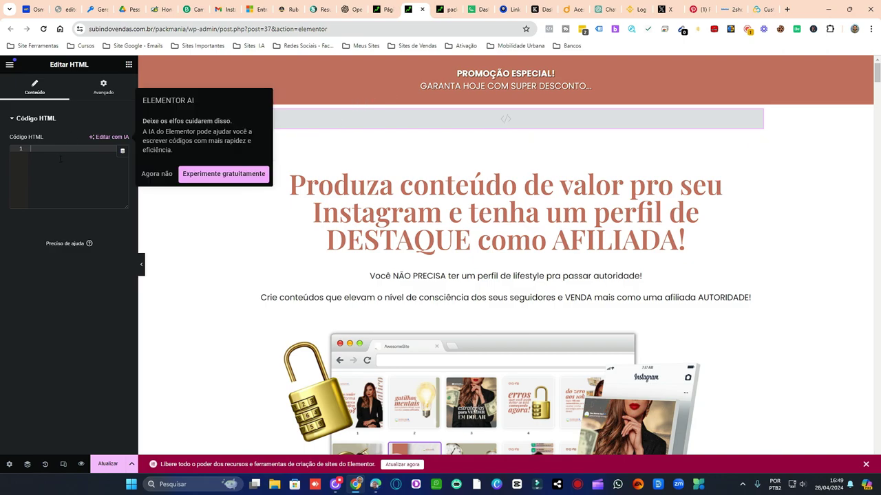
- Paste the copied Meta pixel base code into the HTML widget and update the page
click(52, 157)
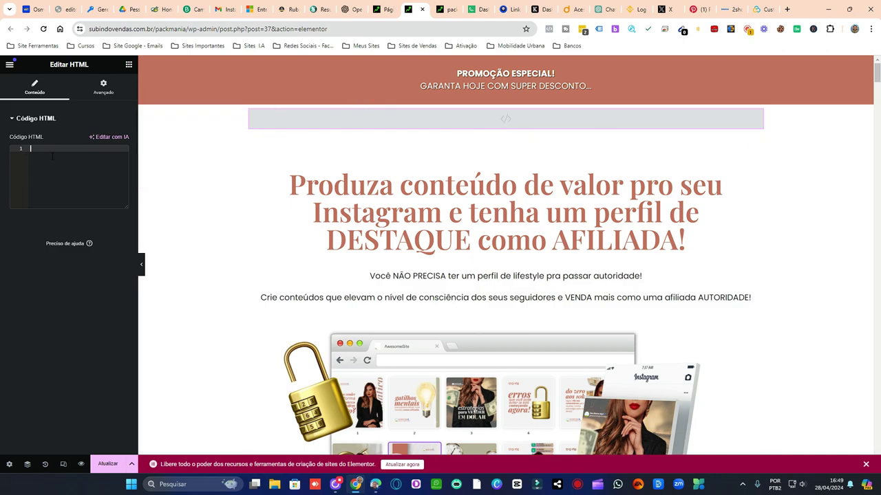
key(ctrl+v)
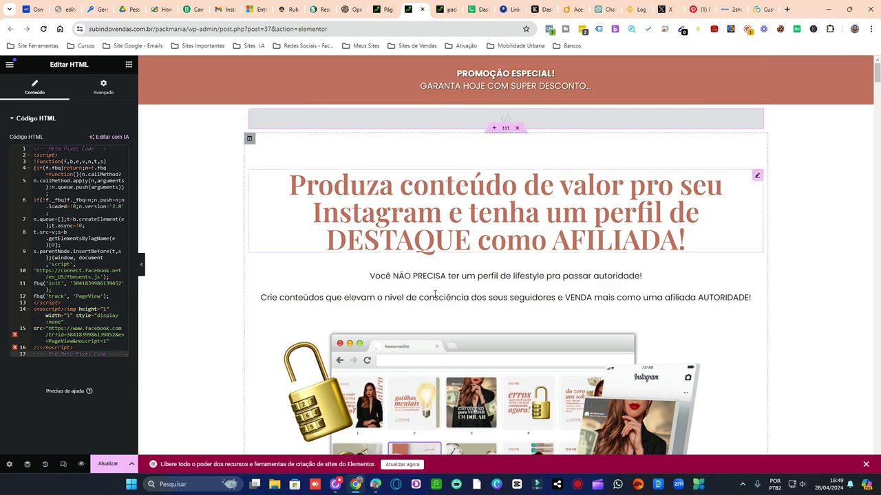
click(372, 487)
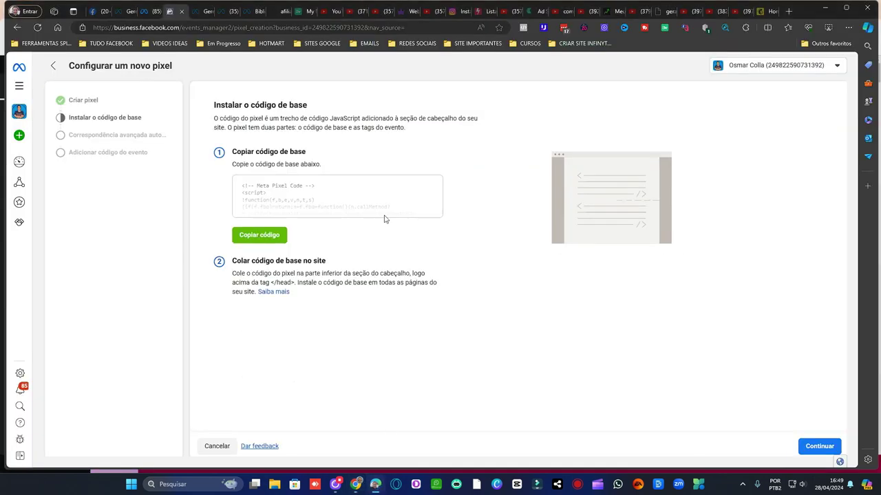
click(355, 490)
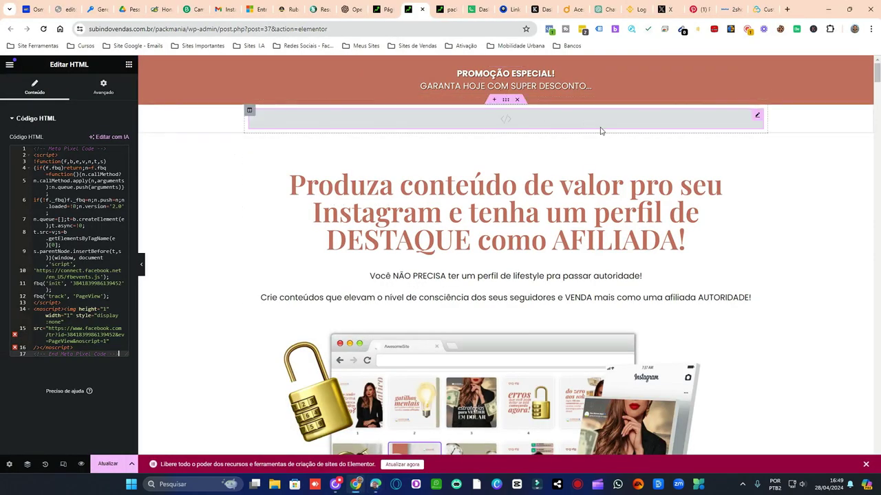
click(107, 464)
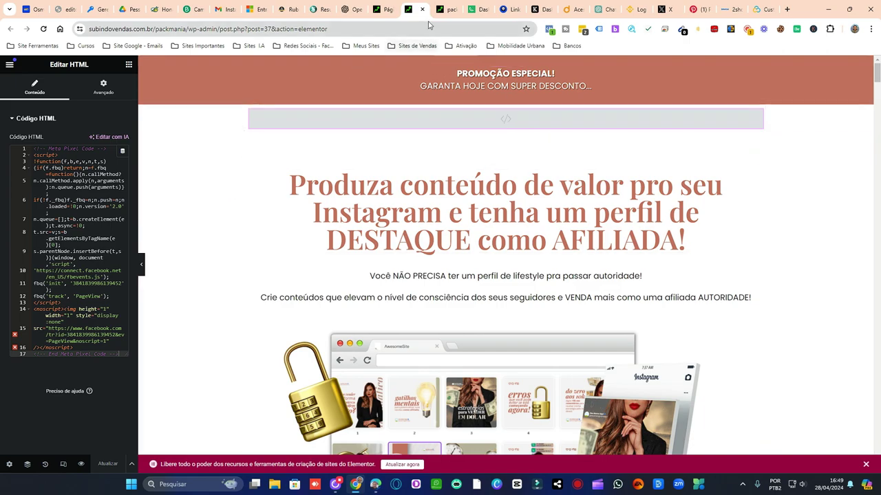
- Switch to Meta Events Manager, continue past the base code installation and enable automatic advanced matching for the pixel
click(375, 485)
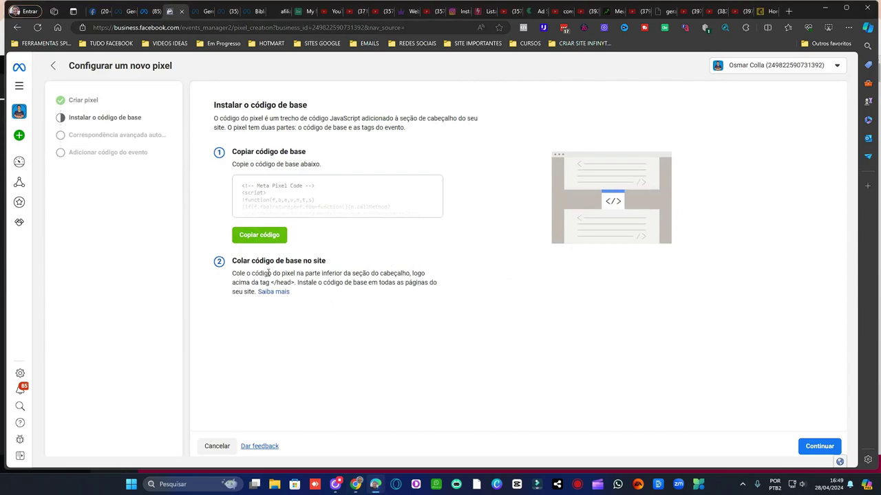
click(826, 447)
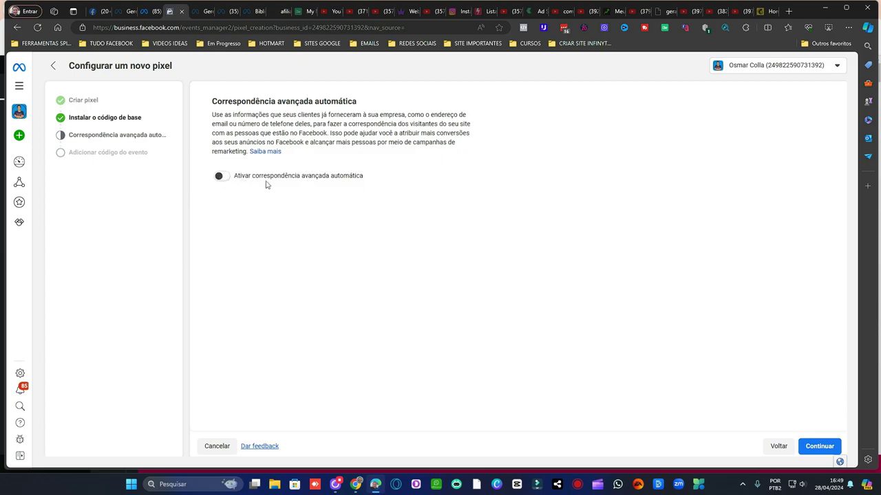
click(223, 178)
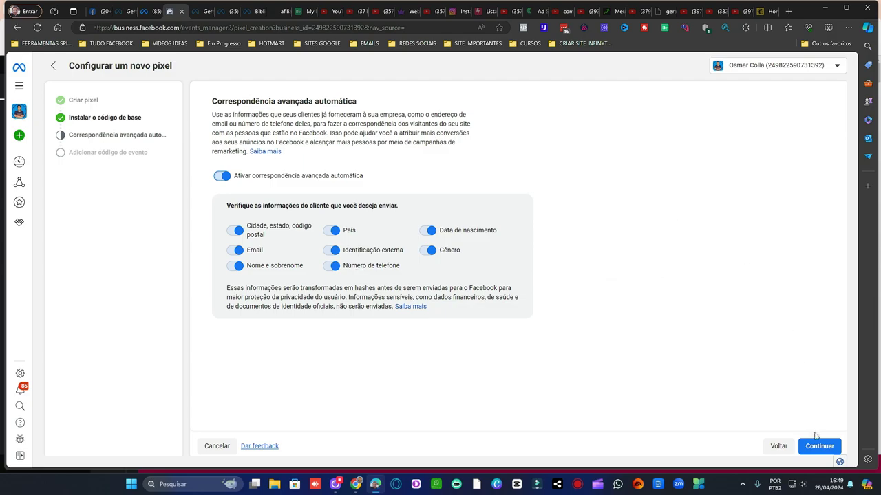
click(826, 450)
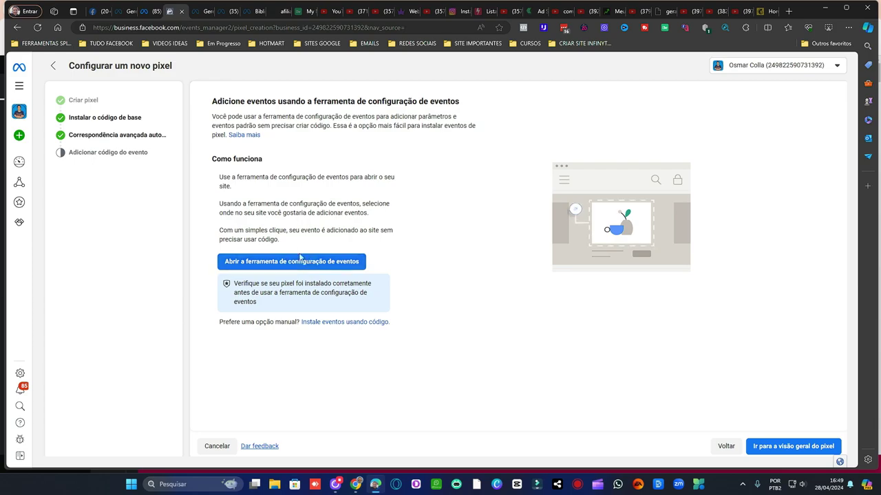
- Open the event setup tool's site dialog and copy the published sales page's URL from Chrome
click(344, 261)
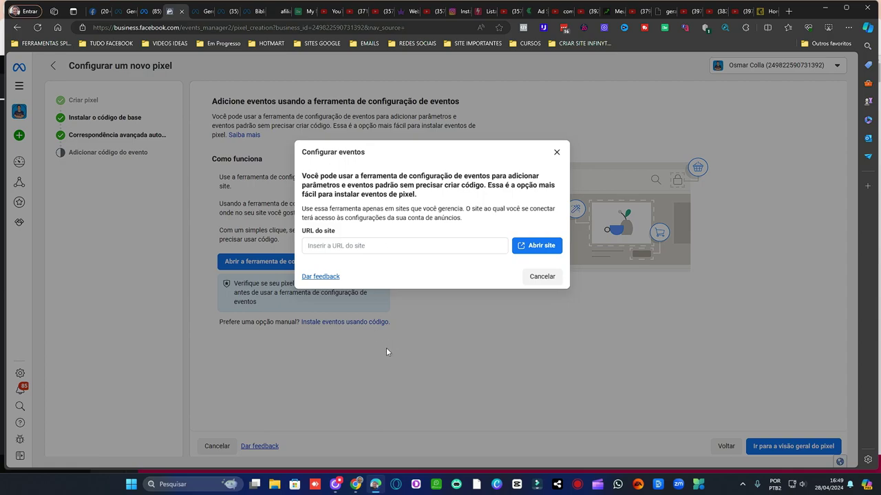
mouse_move(355, 484)
click(387, 401)
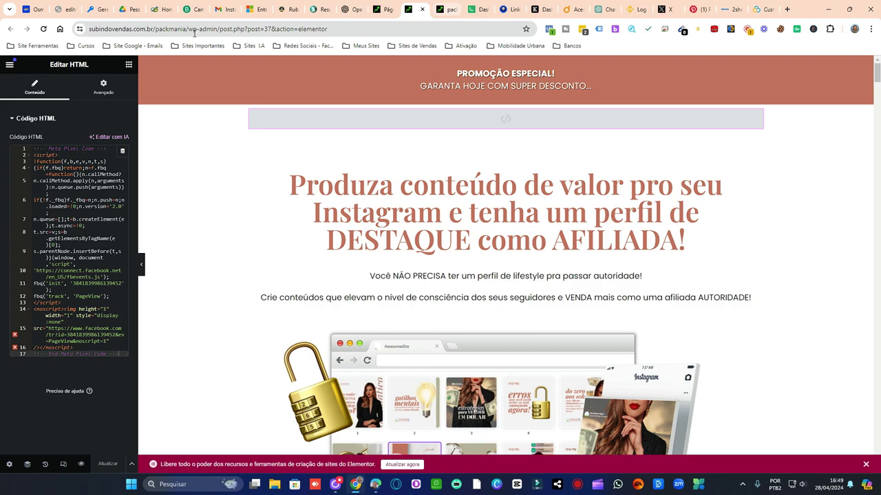
key(ctrl+Tab)
click(216, 30)
key(ctrl+c)
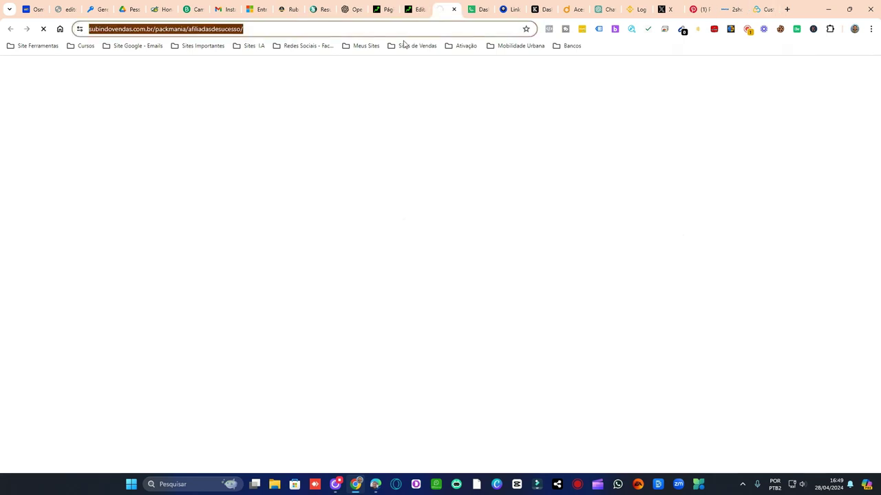
click(829, 9)
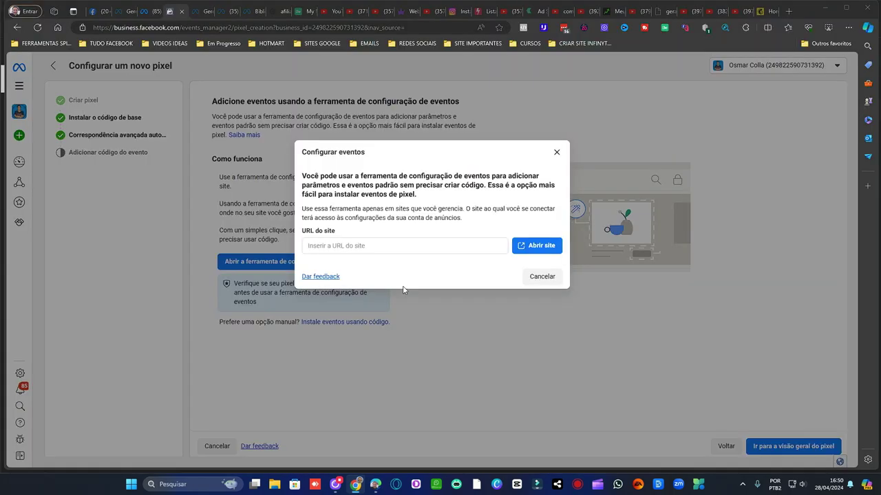
click(395, 247)
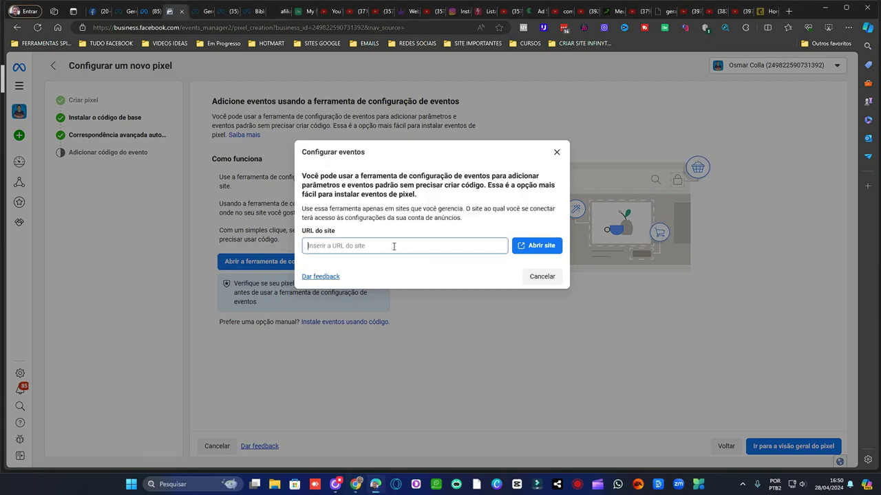
key(ctrl+v)
click(539, 247)
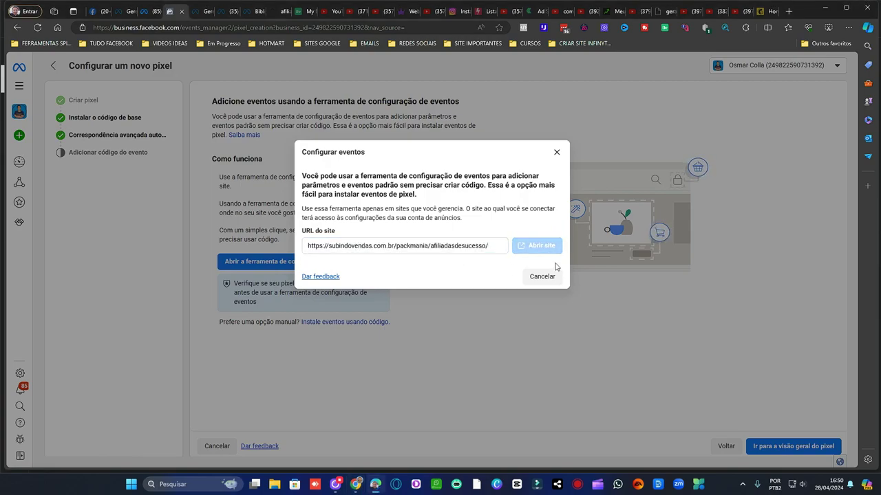
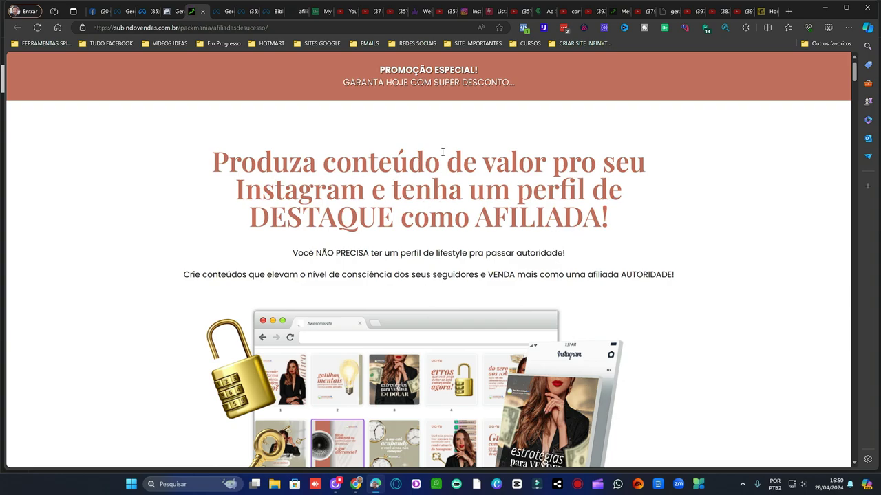
click(525, 28)
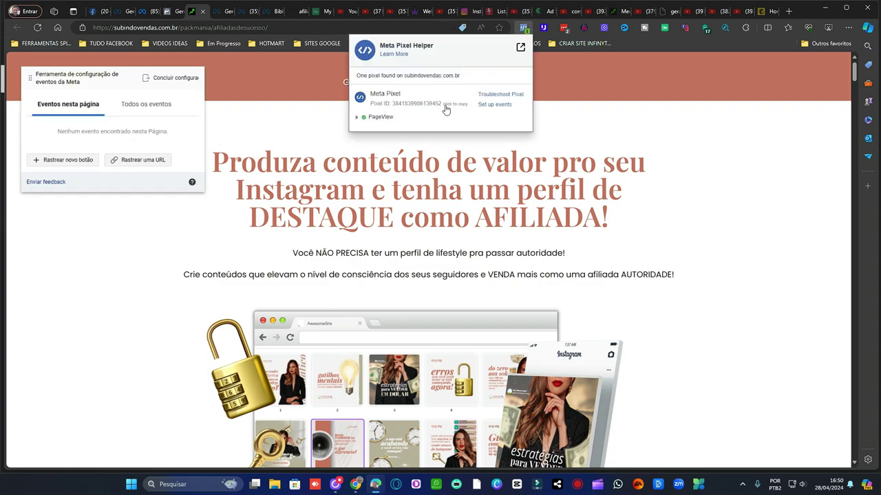
click(111, 97)
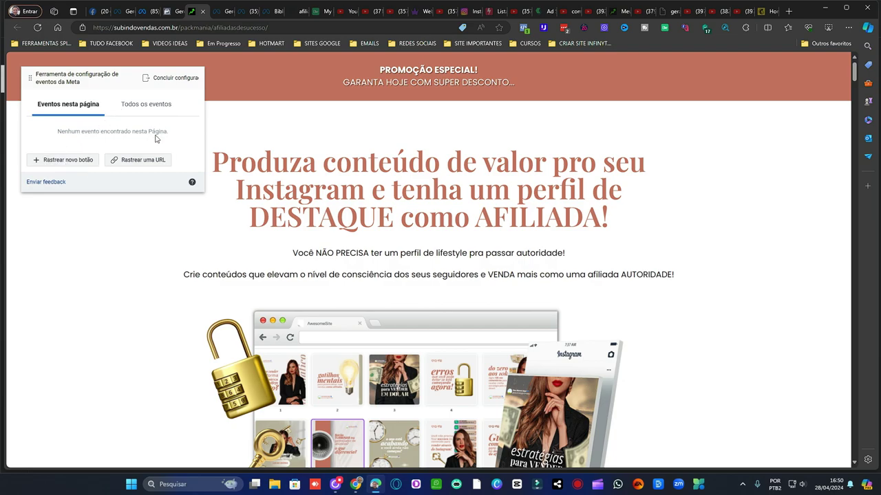
- Track the "SIM, QUERO COMPRAR O PACK PARA AFILIADA" button above OFERTA 02 as an "Iniciar finalização da compra" event with no value included
click(69, 160)
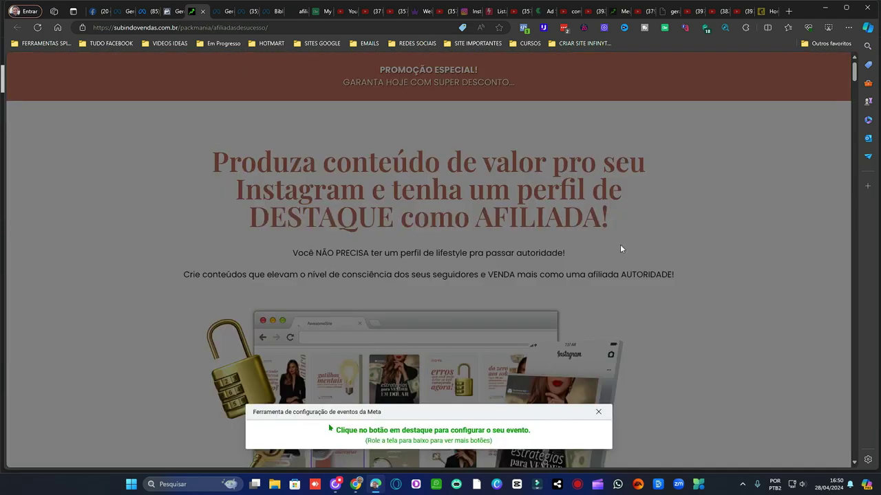
scroll(620, 248, down, 8)
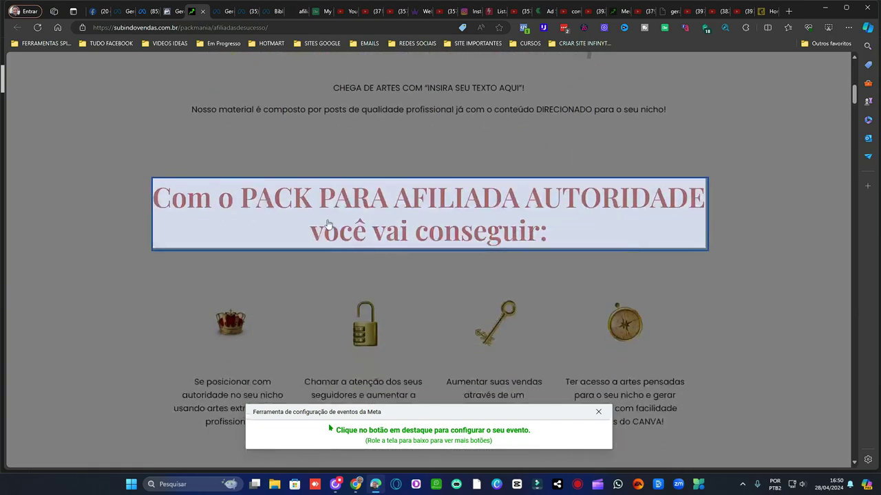
scroll(667, 177, down, 6)
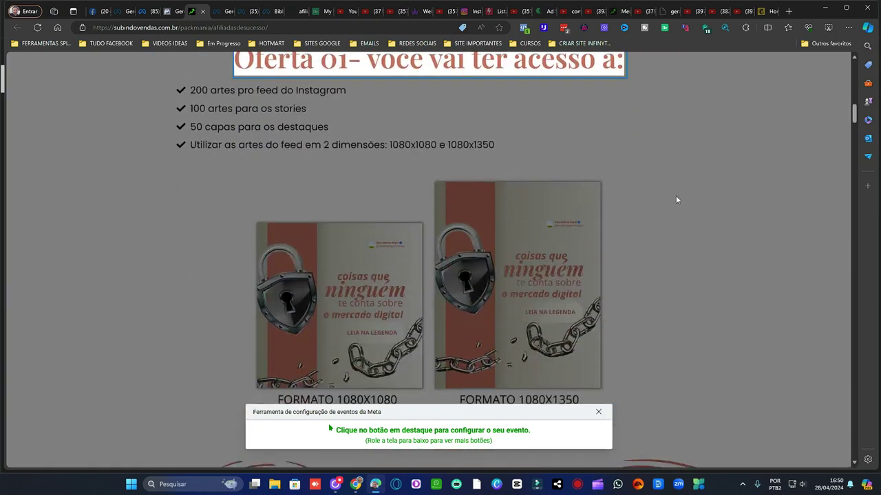
scroll(675, 193, down, 6)
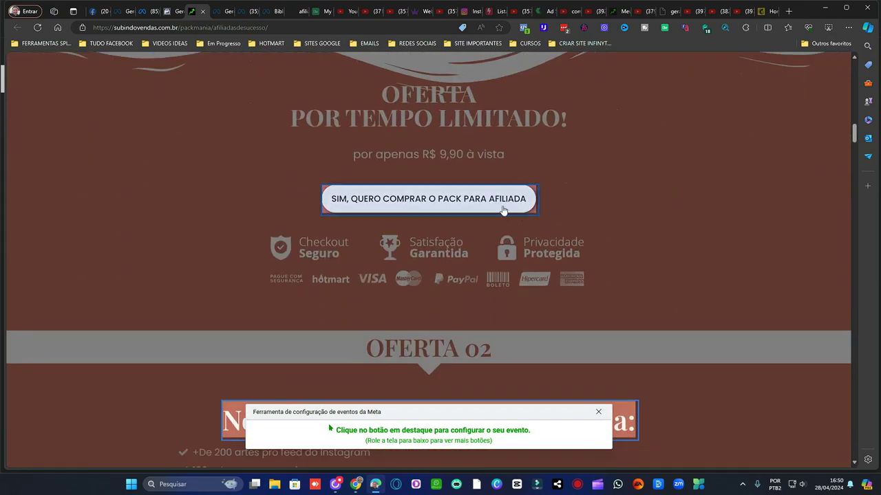
click(509, 200)
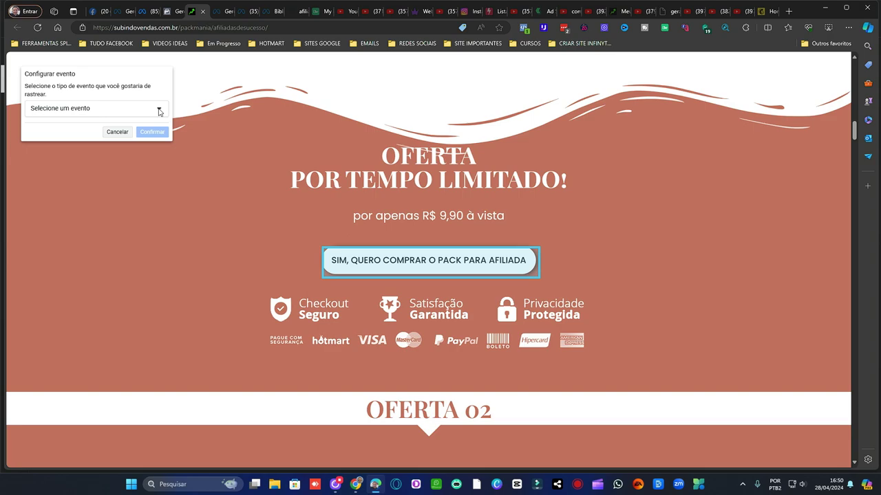
click(158, 110)
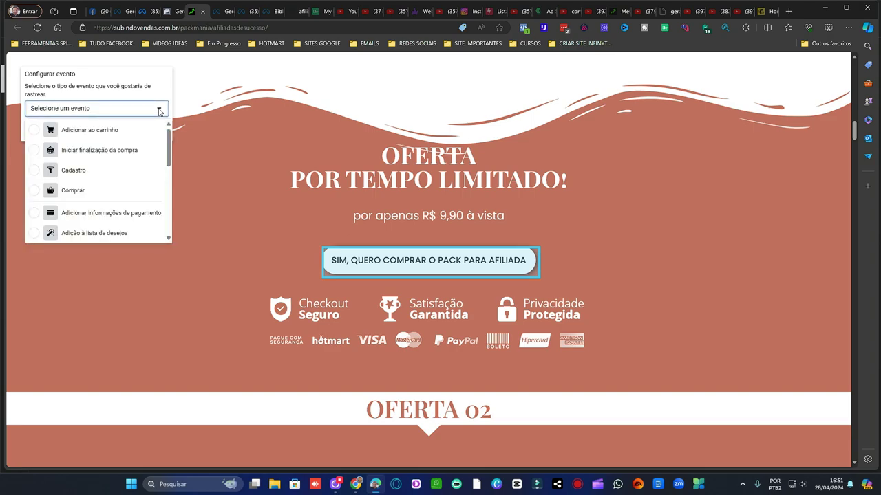
click(108, 153)
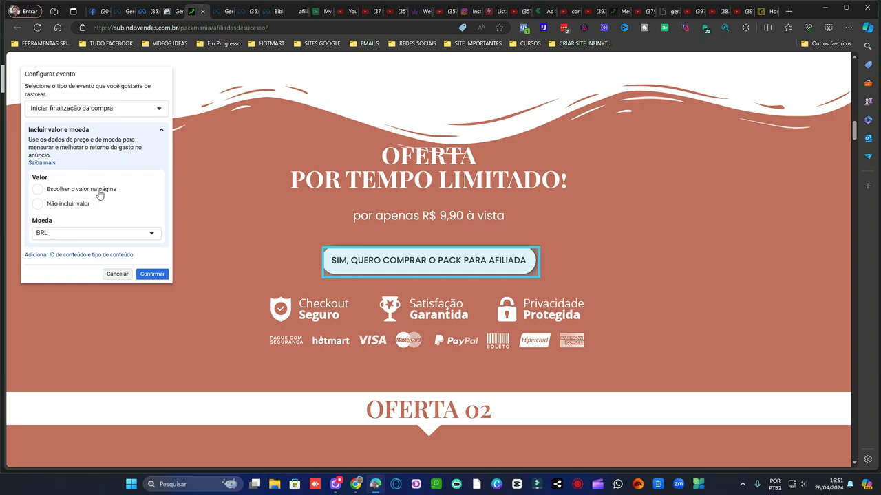
click(38, 204)
scroll(145, 201, down, 1)
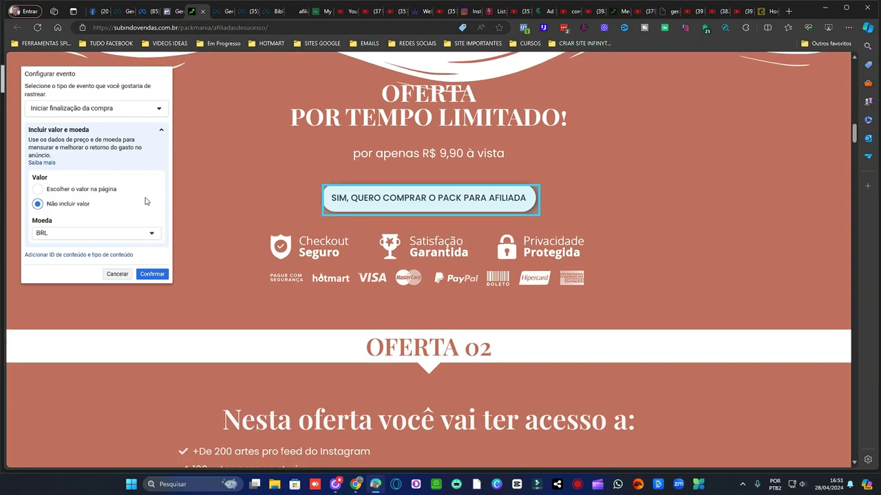
click(152, 275)
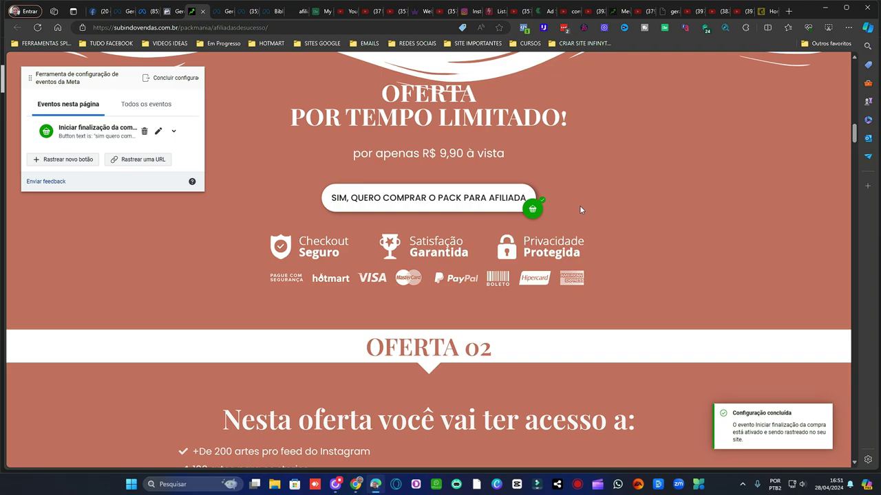
- Review the rest of the sales page, checking which purchase buttons carry the checkout event marker down to the final offer
scroll(581, 230, down, 2)
scroll(582, 224, down, 9)
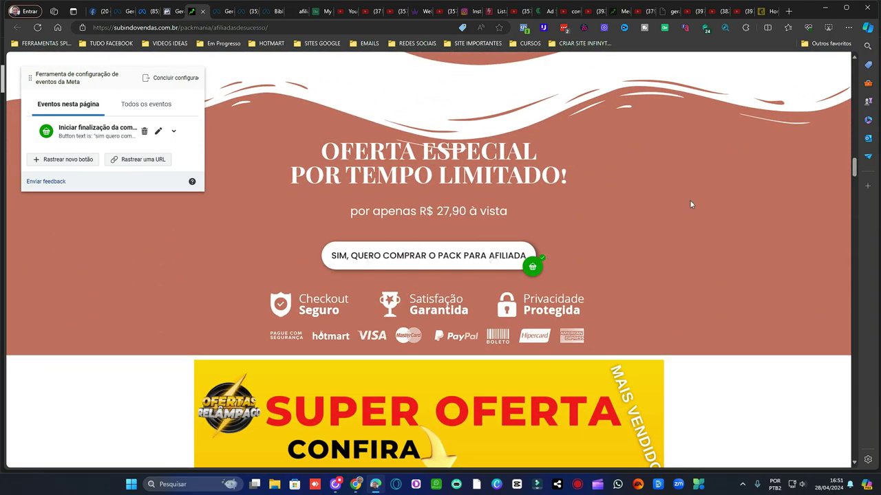
scroll(688, 201, down, 13)
scroll(619, 209, down, 15)
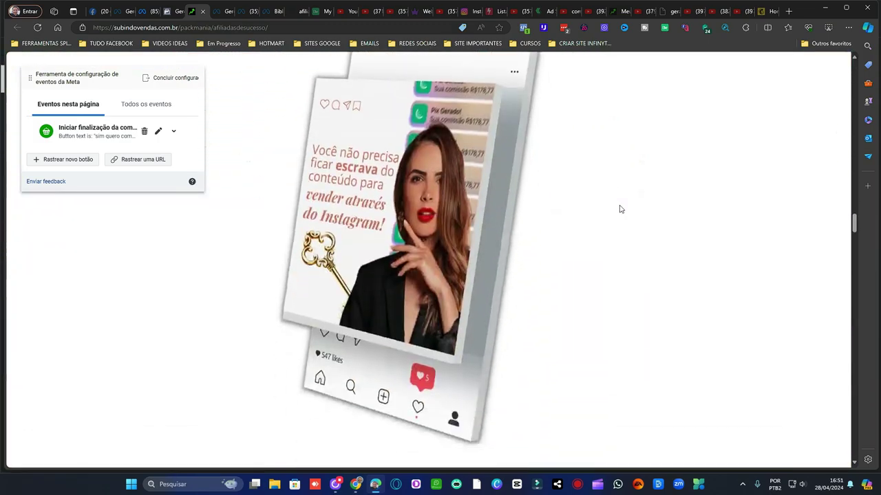
scroll(640, 201, down, 15)
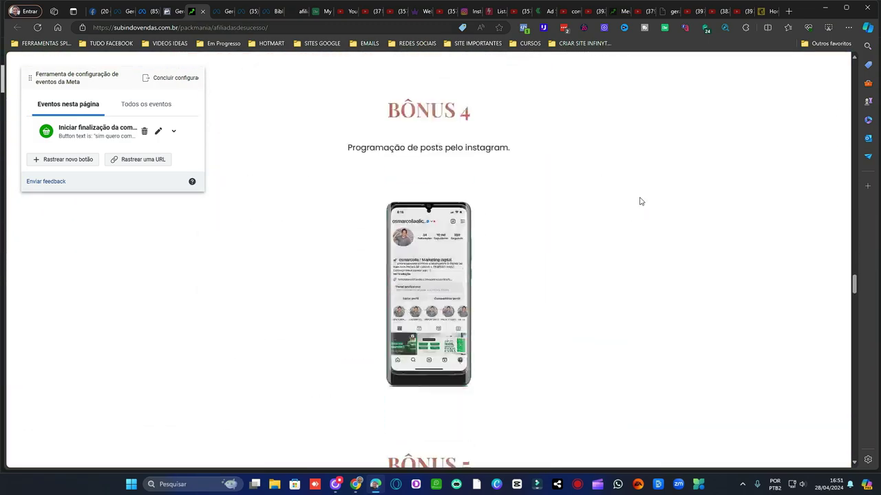
scroll(659, 203, down, 15)
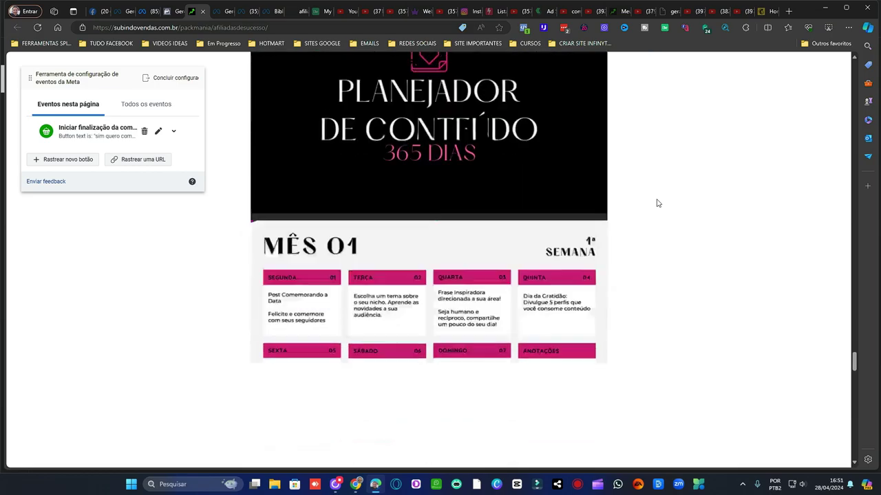
scroll(660, 201, down, 5)
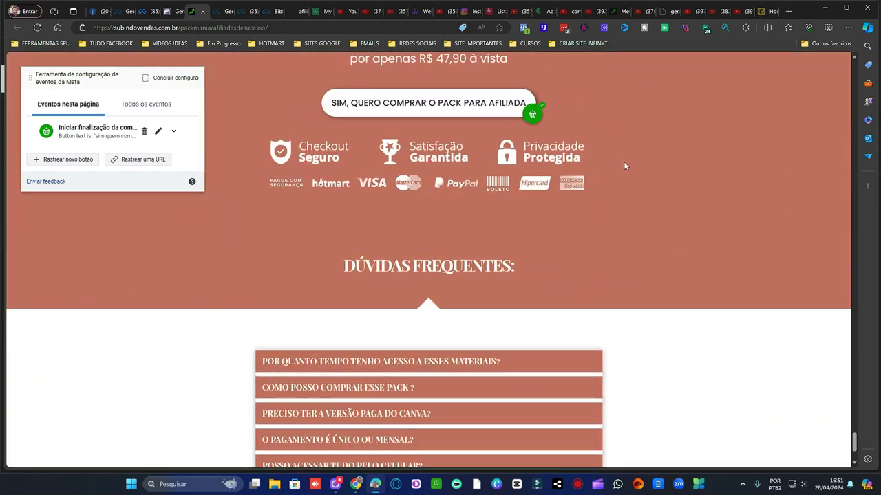
scroll(639, 169, down, 2)
scroll(611, 153, up, 5)
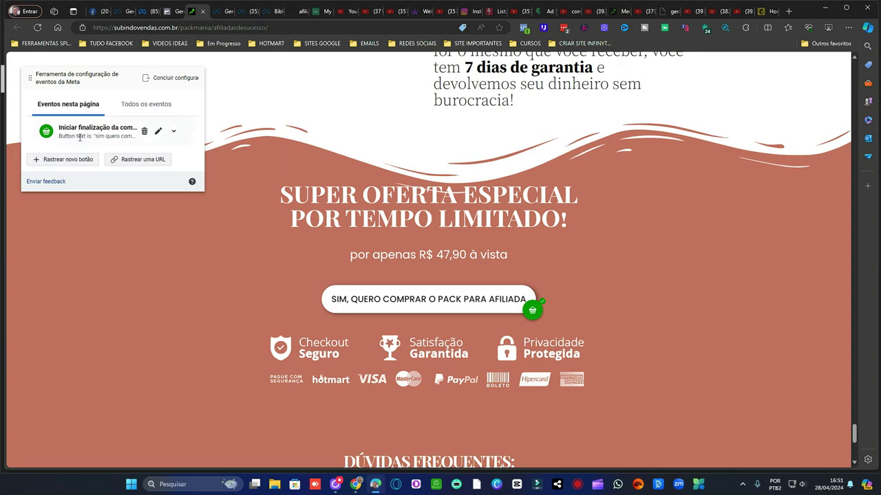
- Finish the event setup with the "Iniciar finalização da compra" event, skip the feedback survey and go to the pixel's overview
click(170, 79)
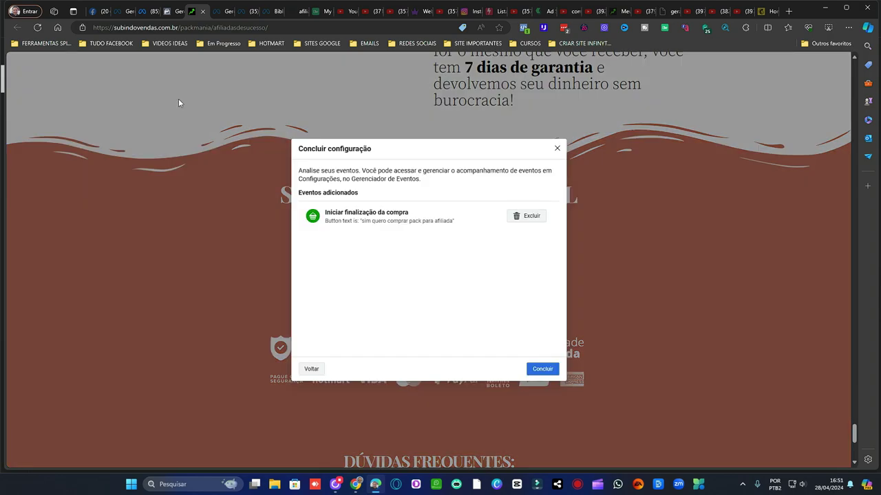
click(544, 370)
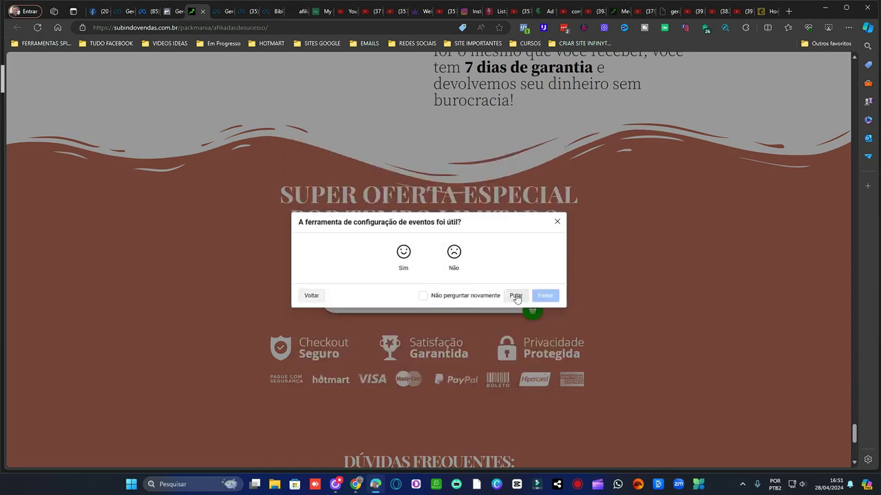
click(521, 301)
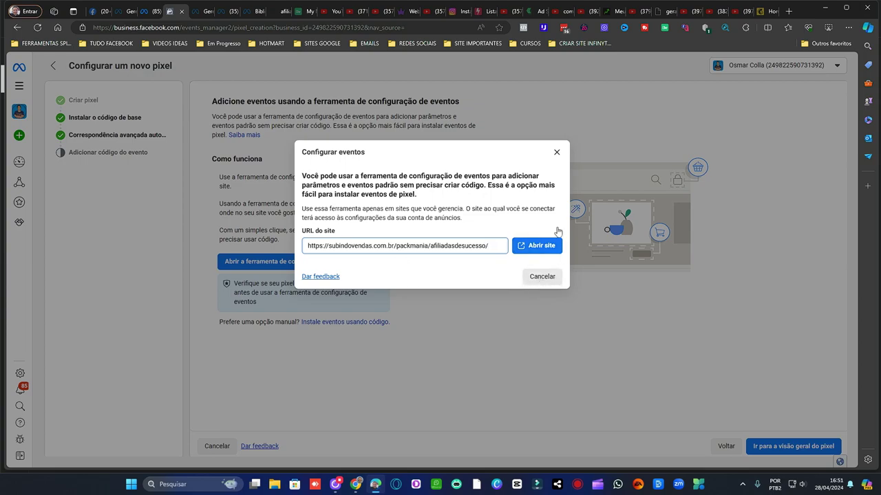
click(557, 152)
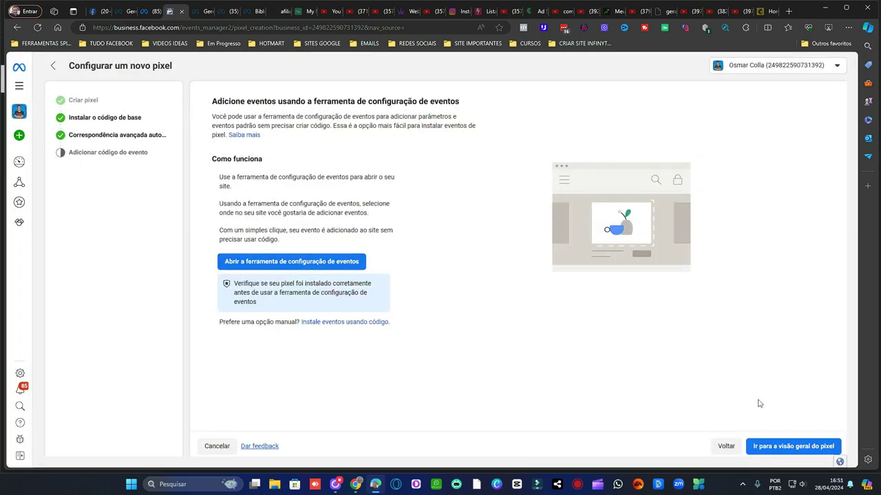
click(807, 448)
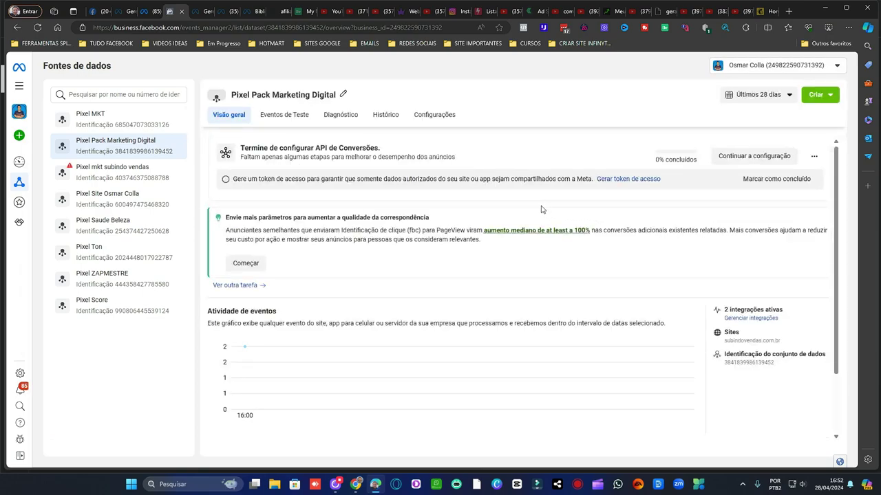
- Mark the Conversions API access token task as completed and check the pixel's list of integrations
click(776, 179)
scroll(608, 222, down, 1)
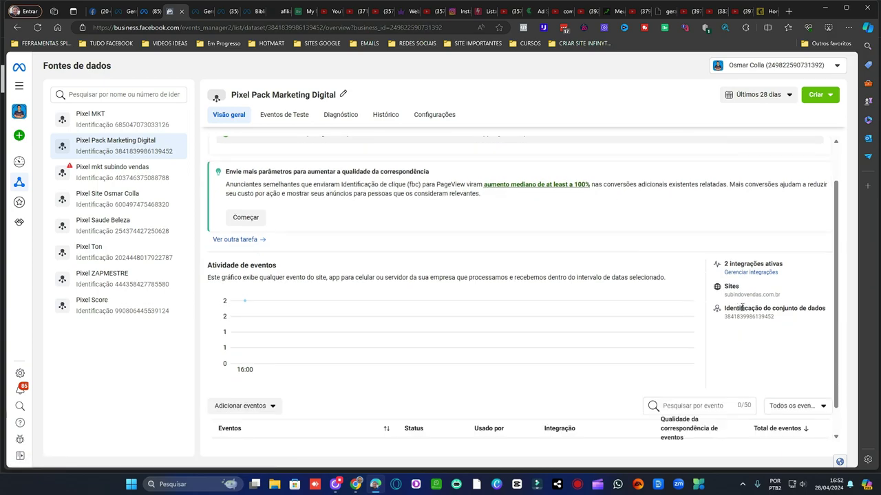
click(754, 274)
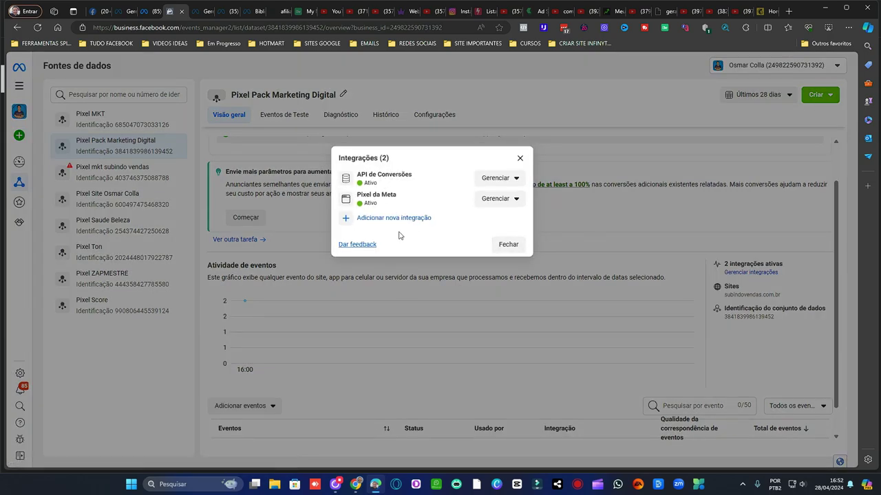
click(520, 160)
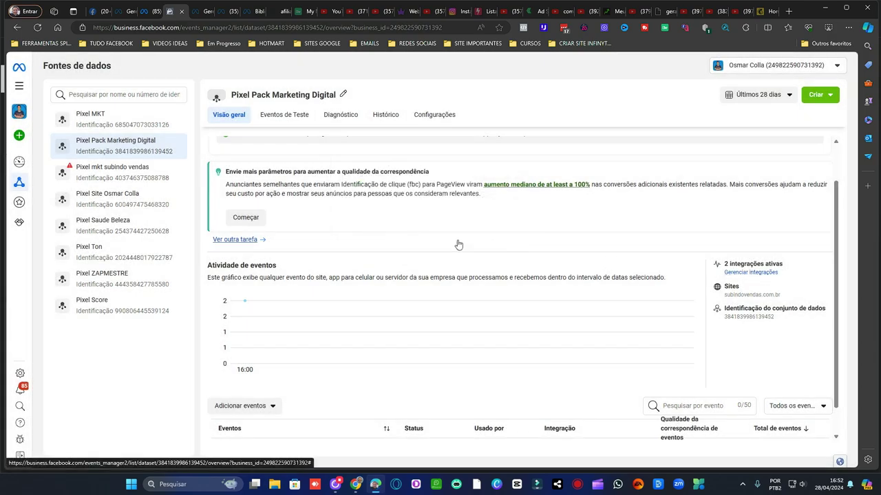
- Review the pixel's event activity and the options available for adding events
scroll(516, 223, down, 1)
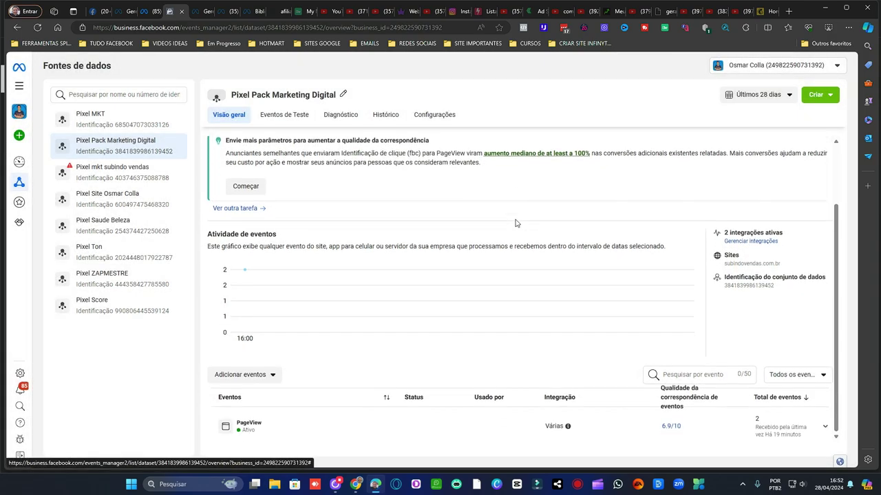
click(271, 376)
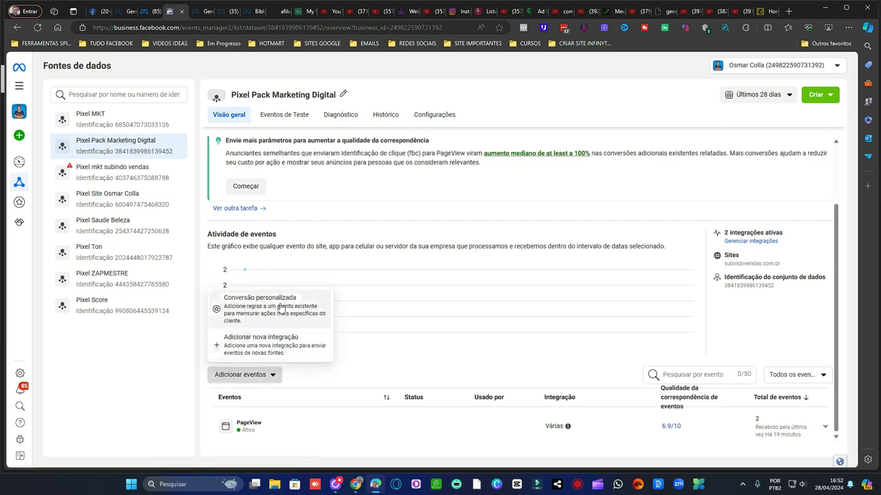
click(427, 355)
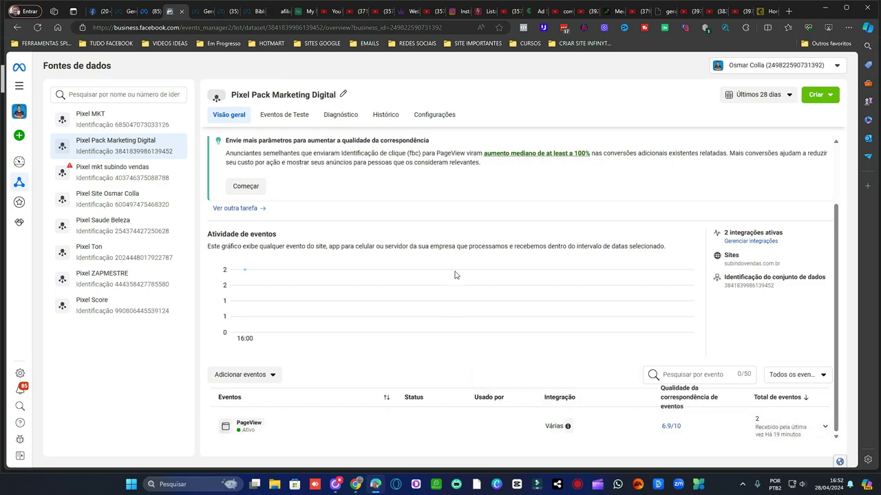
scroll(468, 240, up, 2)
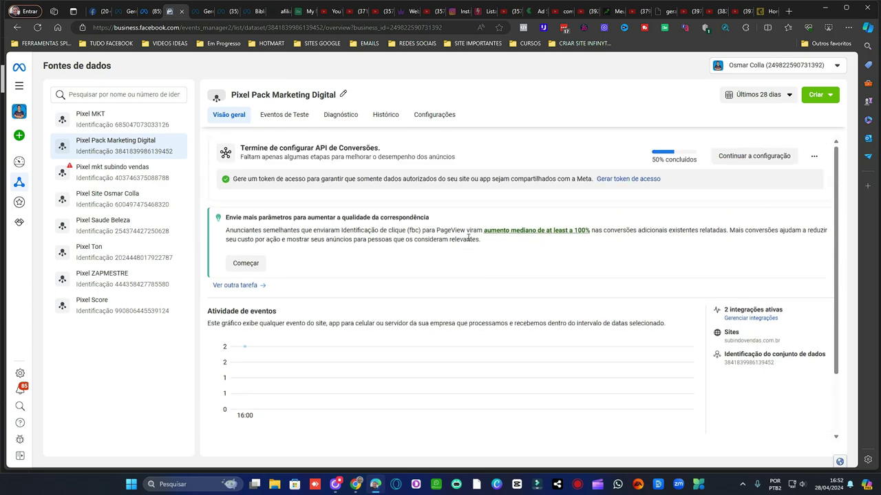
- Review the pixel's settings, from the Conversions API options down to the site traffic permissions
click(435, 117)
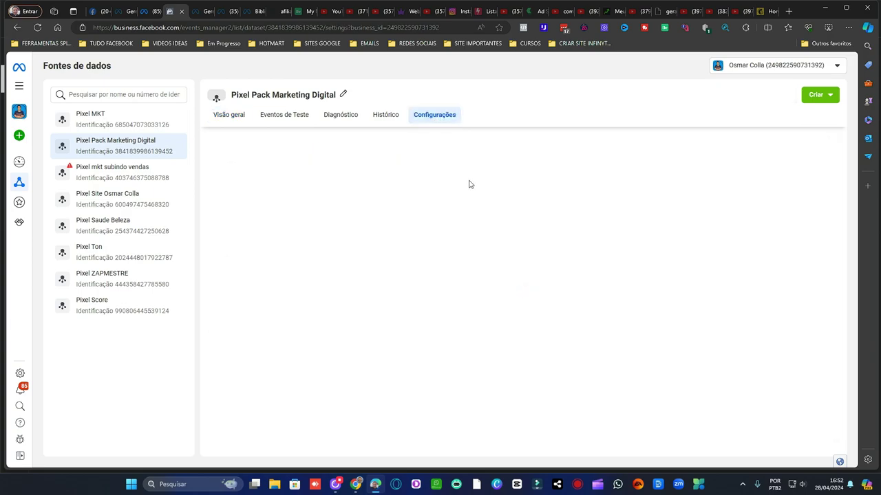
scroll(469, 186, down, 10)
scroll(469, 189, down, 8)
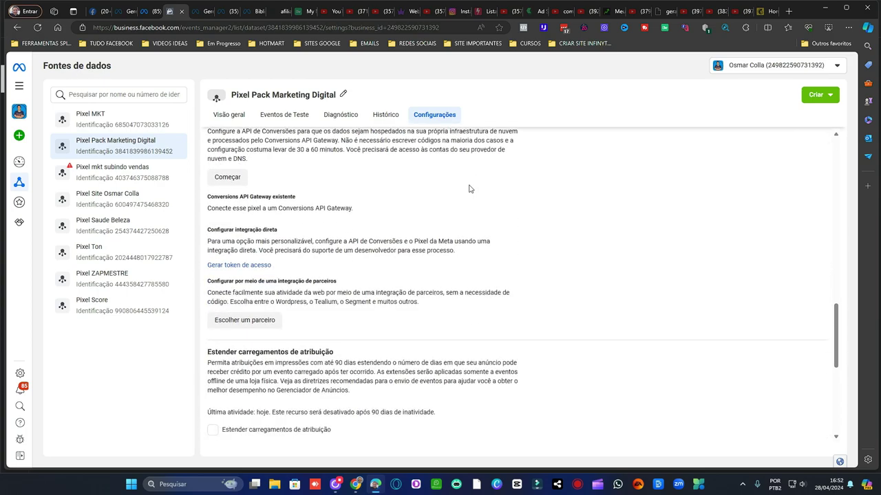
scroll(470, 188, down, 5)
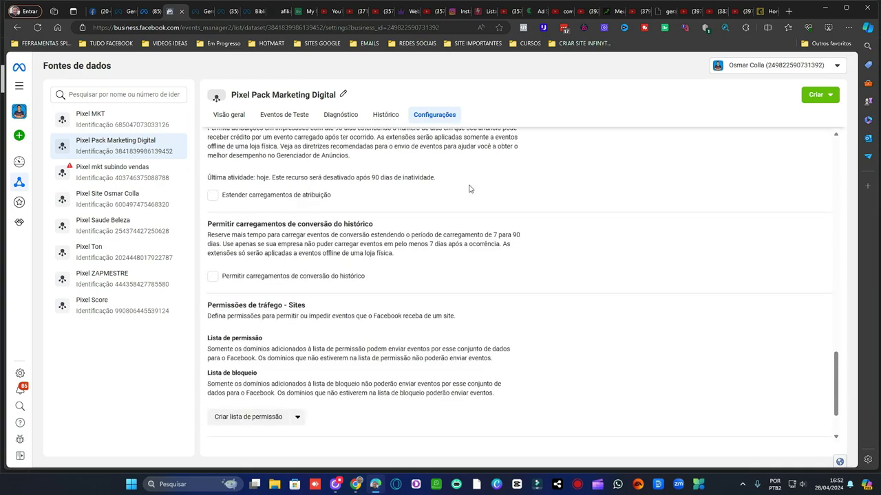
scroll(470, 188, down, 1)
scroll(468, 187, up, 4)
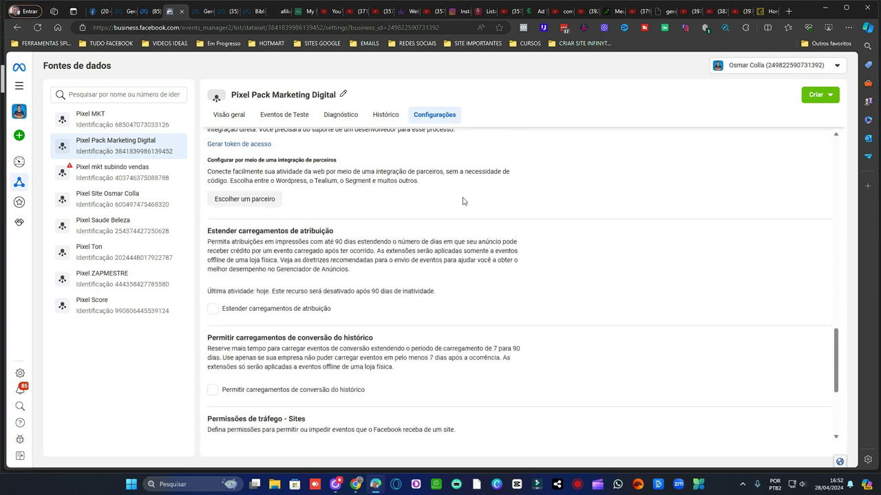
scroll(462, 201, up, 1)
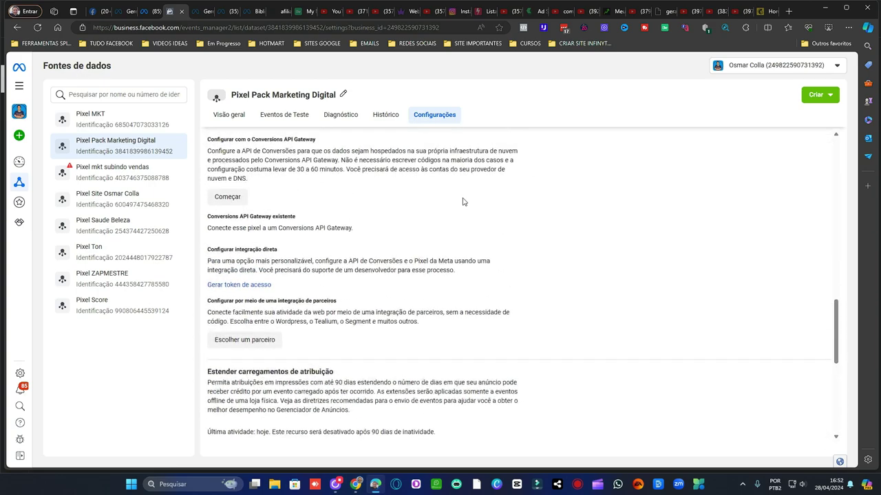
scroll(462, 202, up, 1)
- Expand the server and site checks in the pixel's test events and copy the server test event code
click(286, 114)
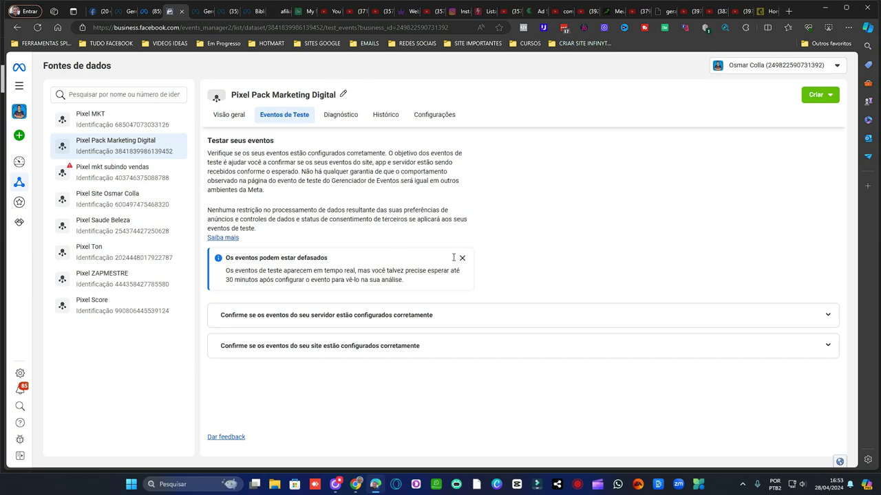
click(484, 316)
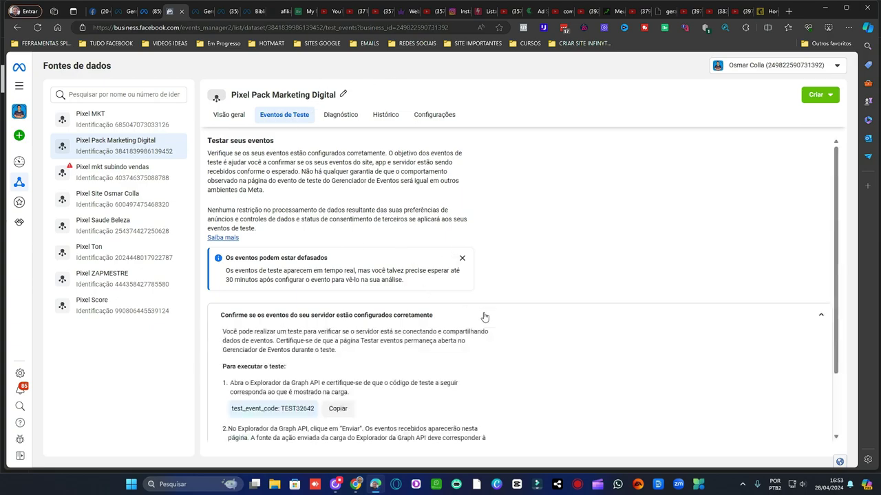
scroll(484, 275, down, 1)
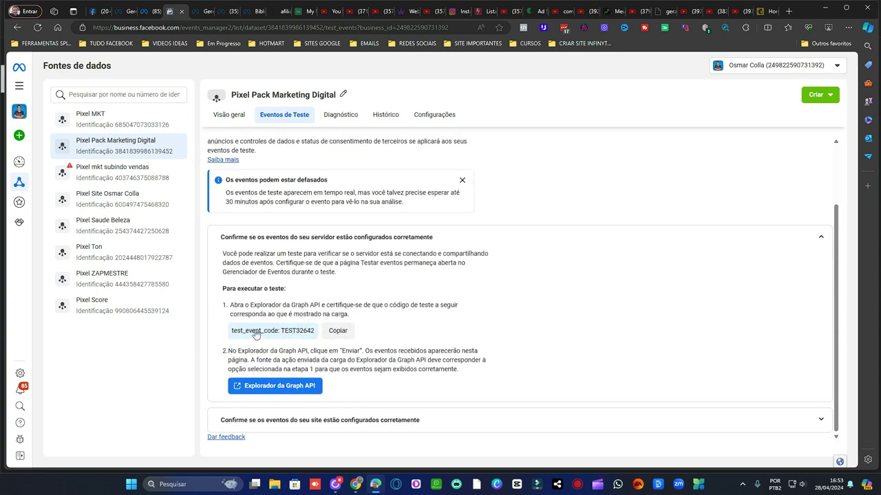
click(447, 422)
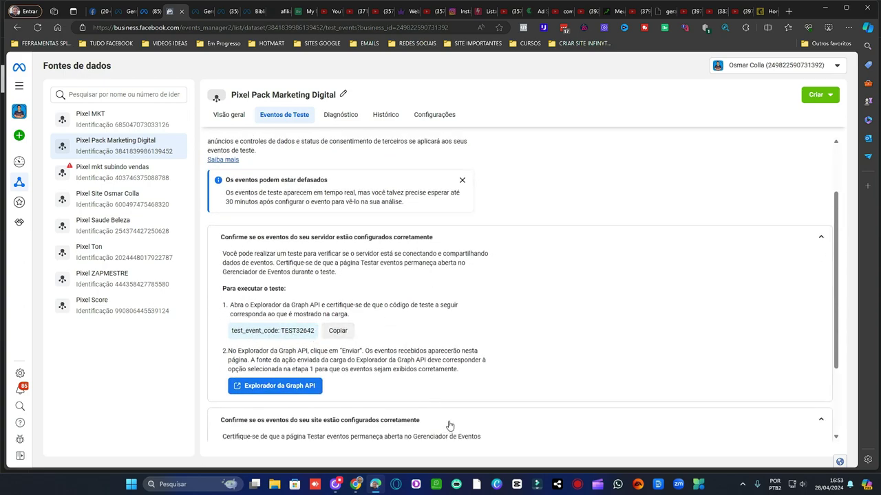
scroll(478, 311, down, 1)
scroll(478, 312, down, 2)
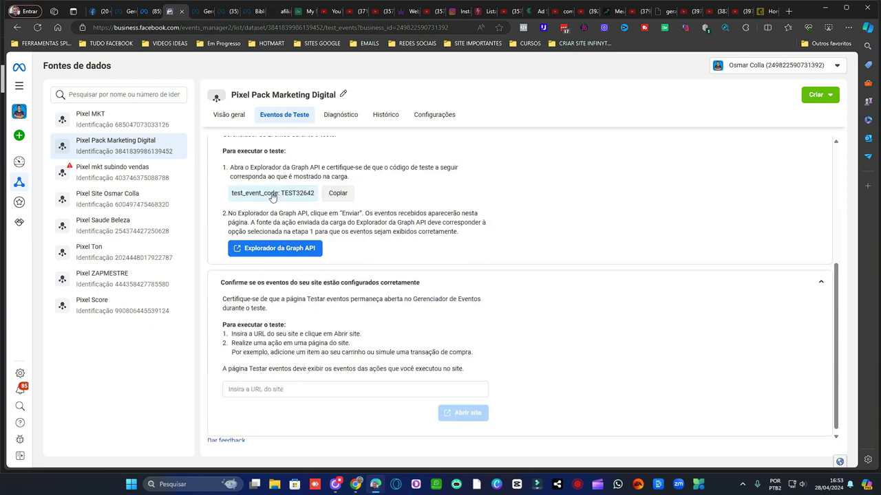
click(338, 193)
- Switch to Chrome, close the Elementor editor and open the Meta Pixel settings in PixelYourSite from the WordPress dashboard
click(356, 484)
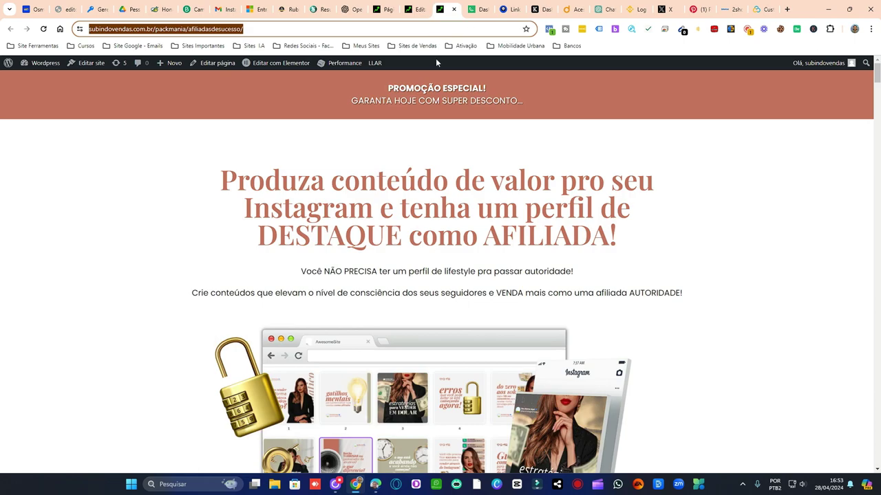
click(417, 12)
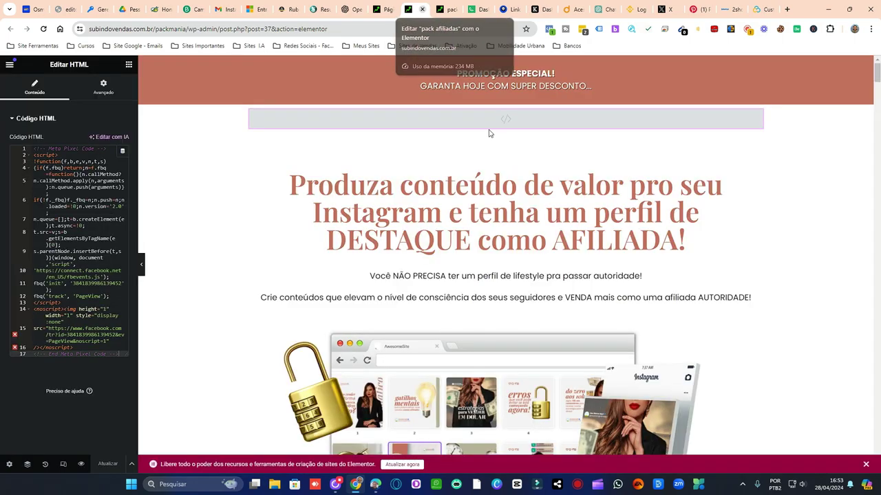
key(ctrl+w)
click(387, 9)
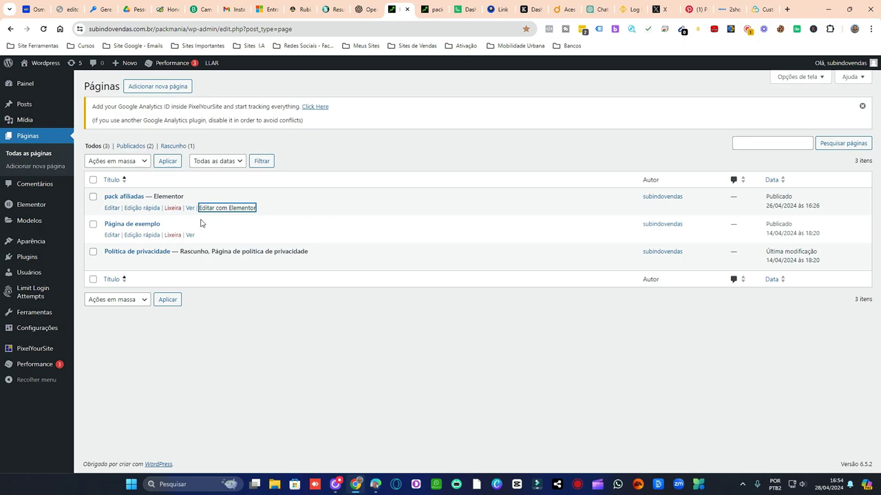
mouse_move(40, 350)
click(107, 353)
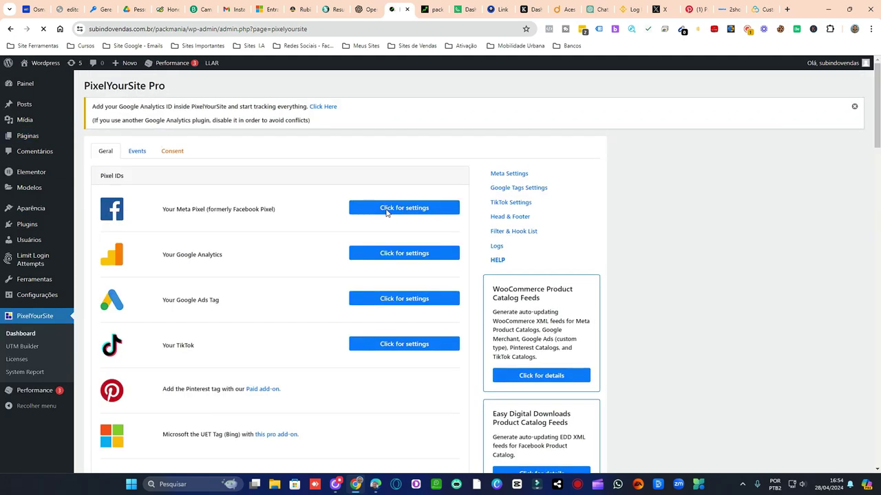
click(404, 210)
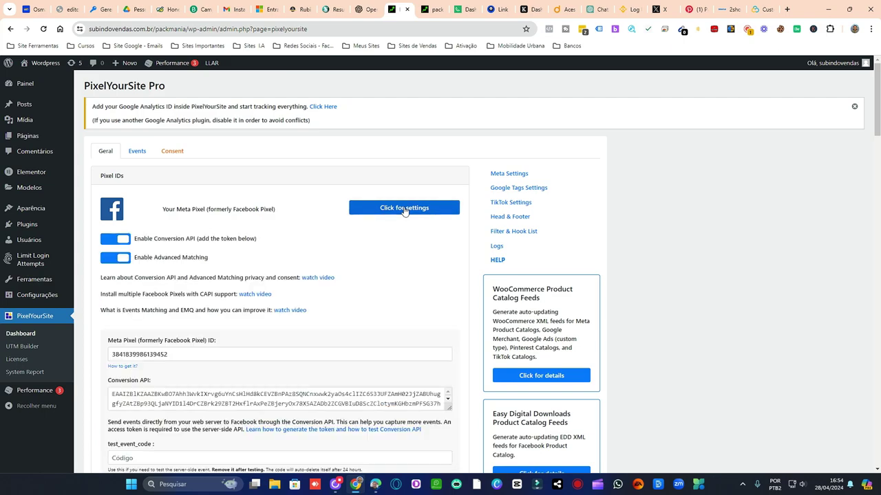
- Enter the server test event code TEST32642 in the Meta Pixel's test_event_code field in PixelYourSite and save the settings
scroll(301, 172, down, 3)
scroll(357, 165, down, 1)
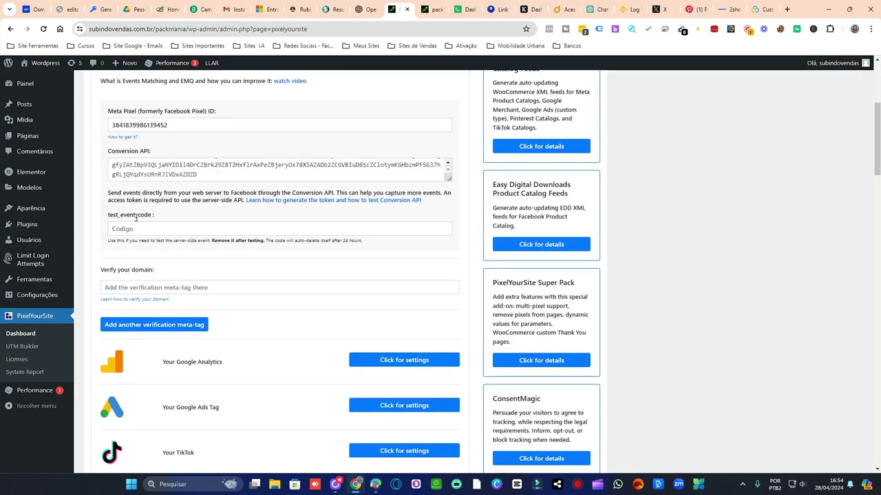
click(155, 229)
text(TEST32642)
scroll(392, 247, down, 15)
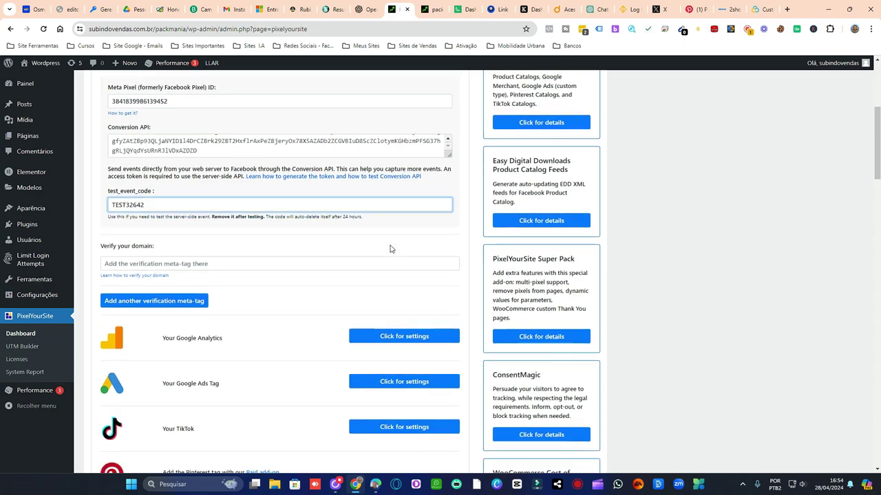
scroll(394, 249, down, 5)
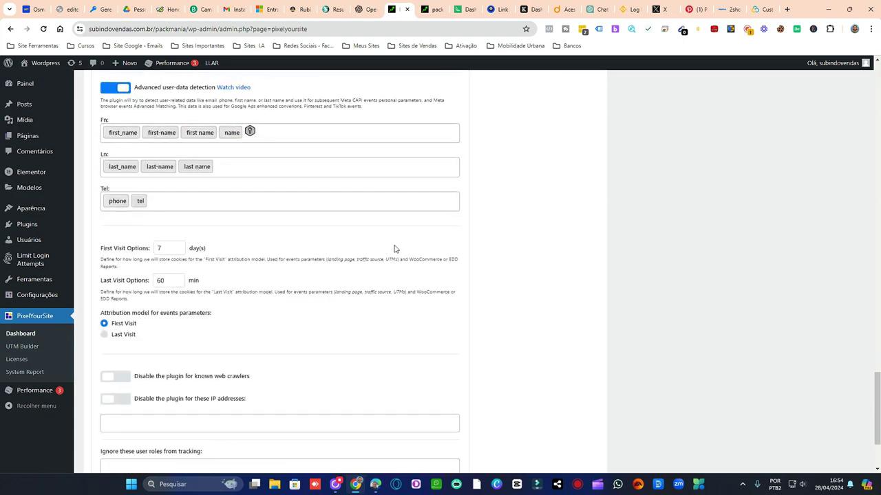
click(282, 432)
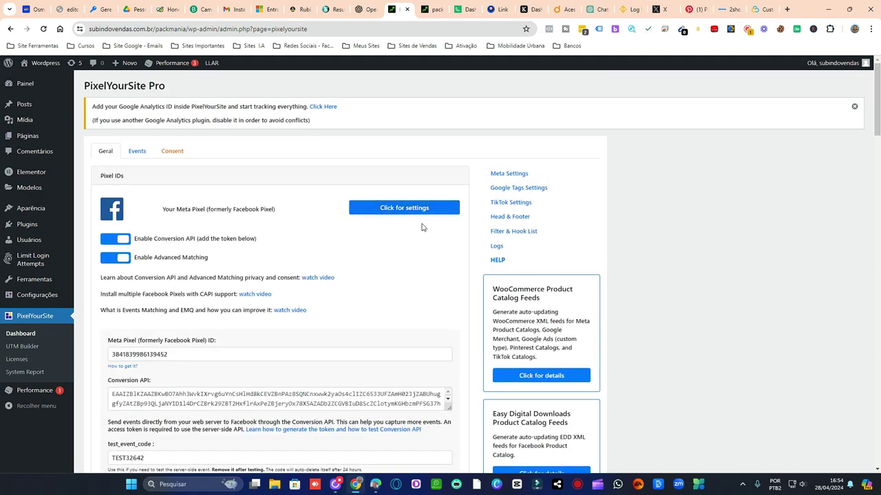
scroll(344, 227, down, 2)
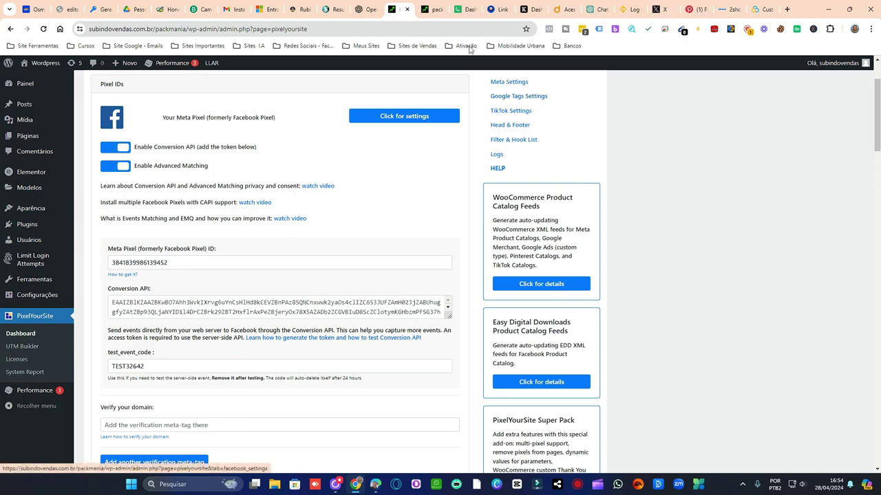
- Copy the full URL of the published afiliadasdesucesso sales page
click(433, 10)
click(265, 29)
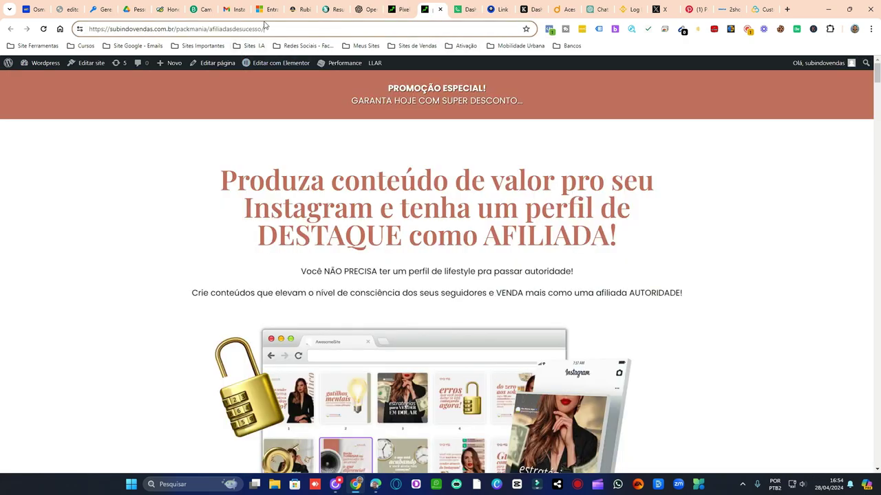
drag(264, 29, 88, 28)
key(ctrl+c)
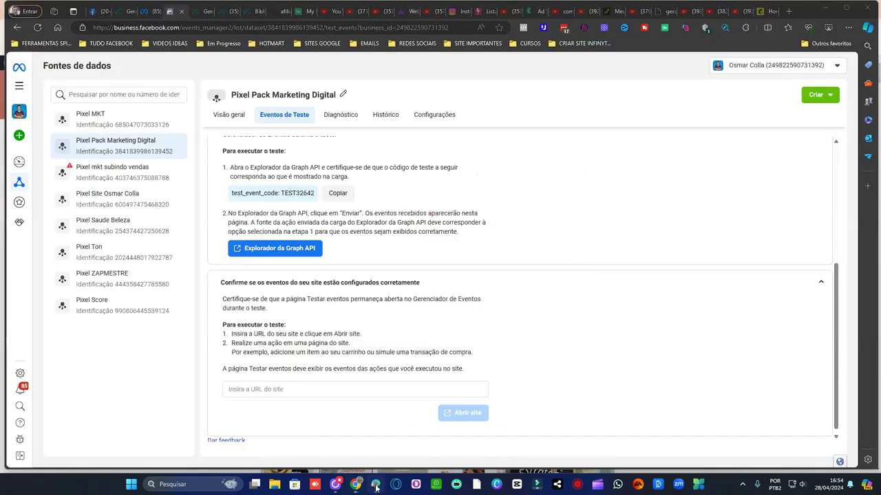
click(375, 485)
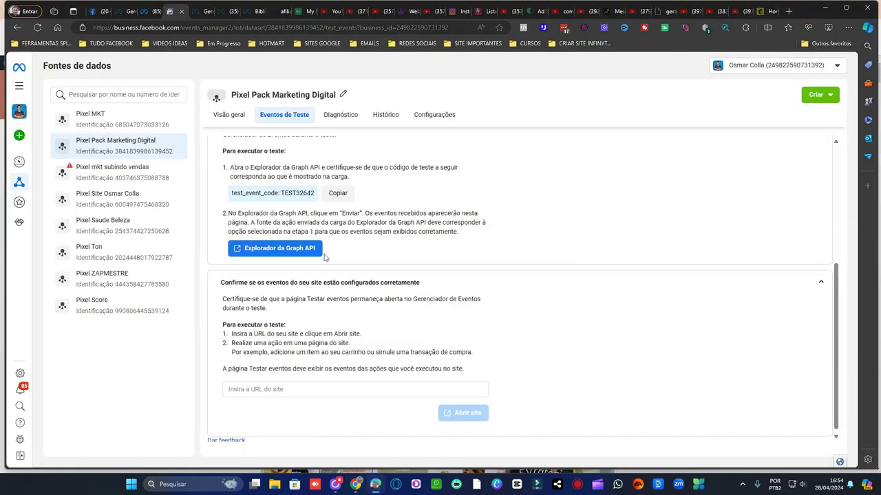
scroll(310, 380, down, 1)
click(310, 386)
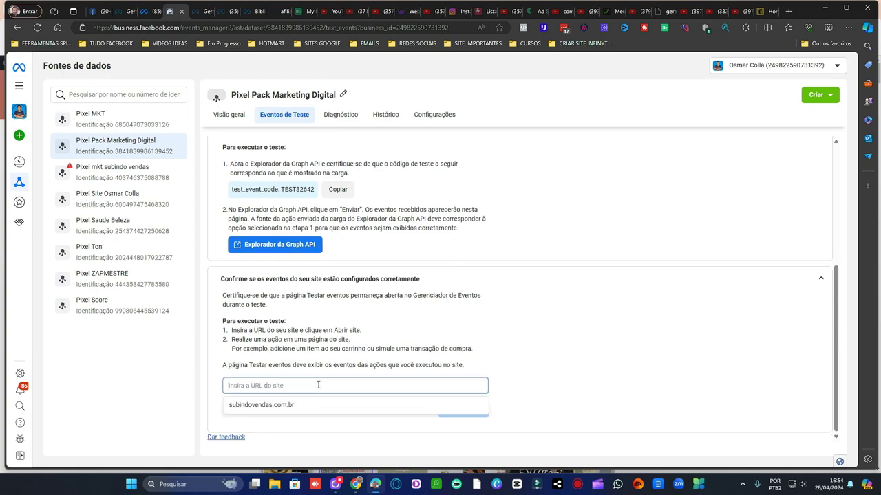
key(ctrl+v)
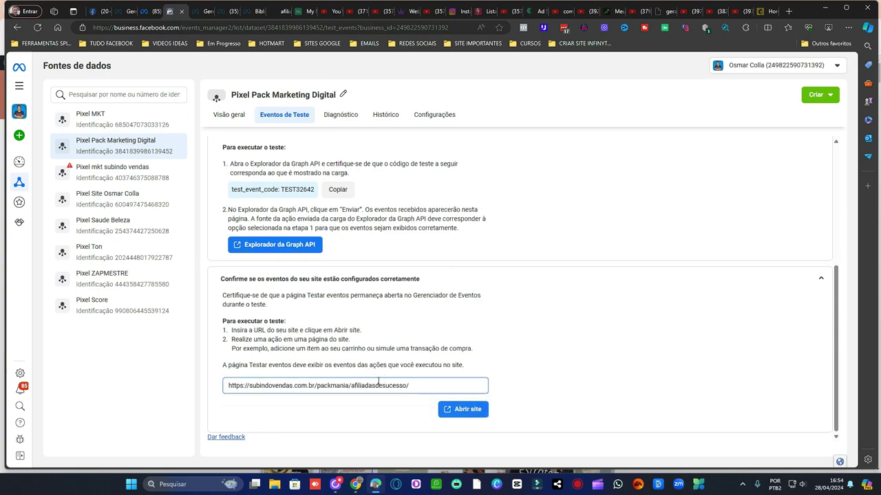
click(472, 410)
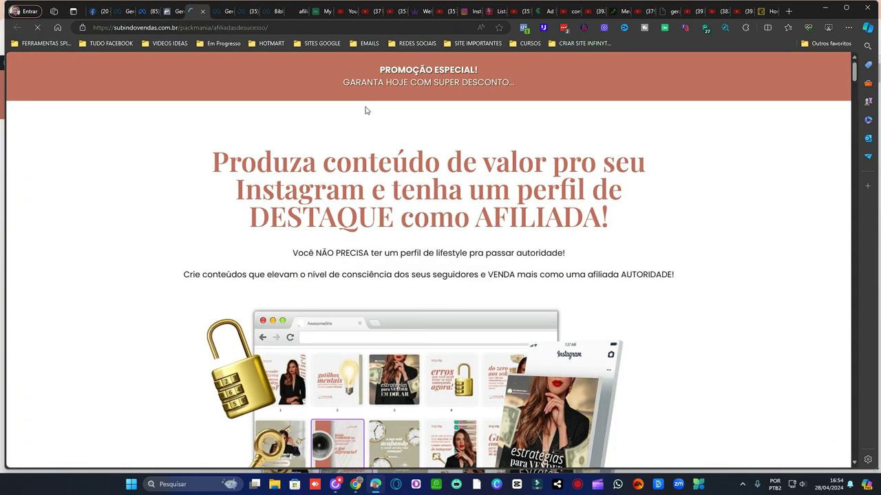
- Check the received test events, browse the opened sales page through its first offers, and recheck the browser and server events
click(176, 12)
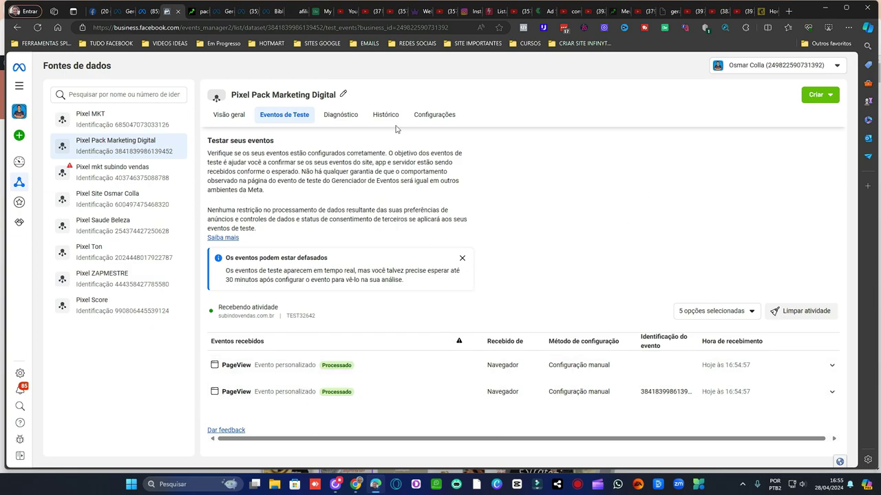
click(195, 12)
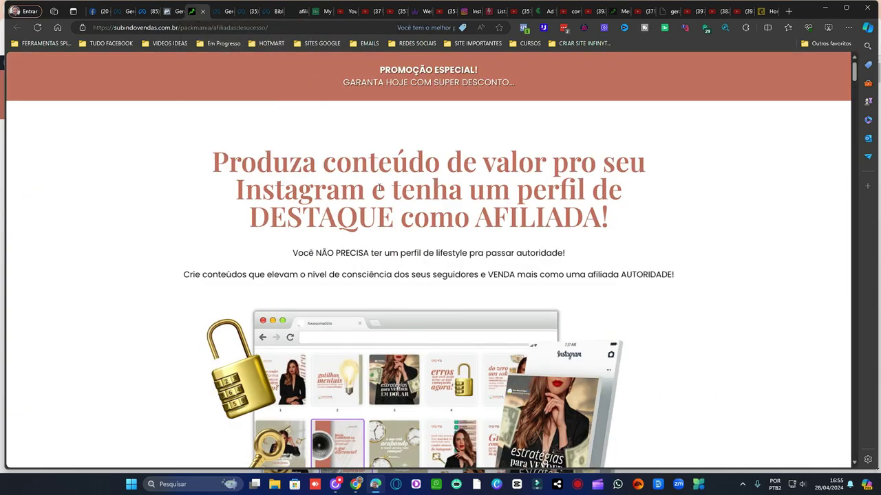
scroll(286, 150, down, 7)
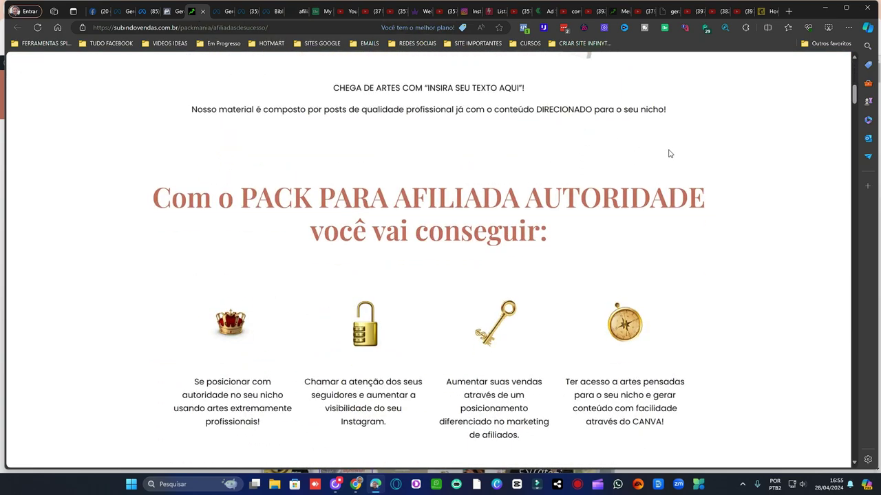
scroll(668, 154, down, 10)
scroll(725, 149, down, 5)
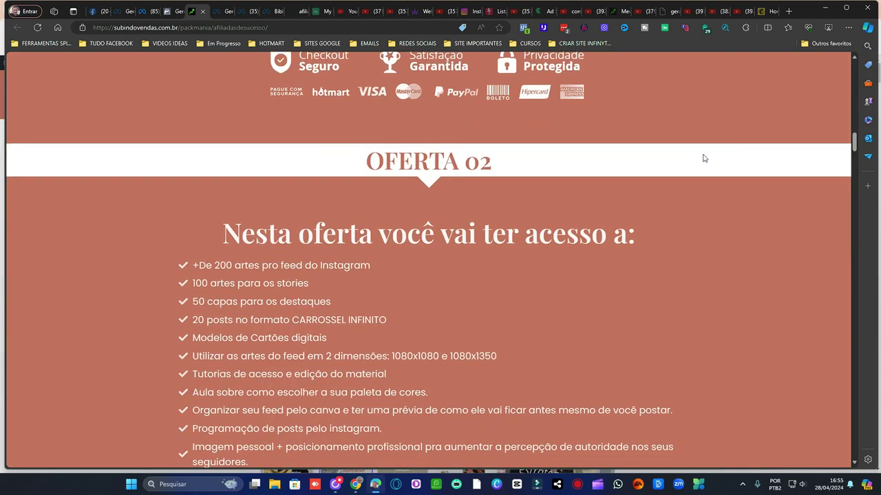
scroll(712, 155, down, 8)
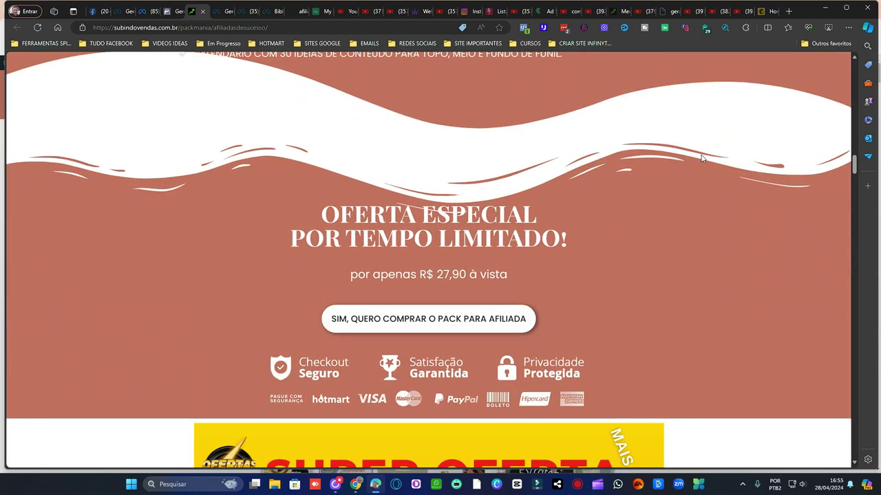
scroll(701, 157, up, 10)
scroll(600, 267, down, 10)
click(173, 12)
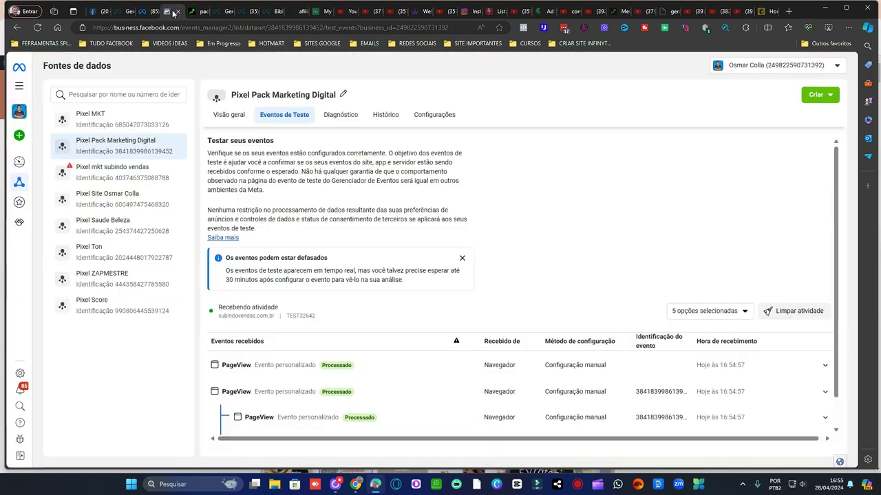
scroll(541, 219, down, 1)
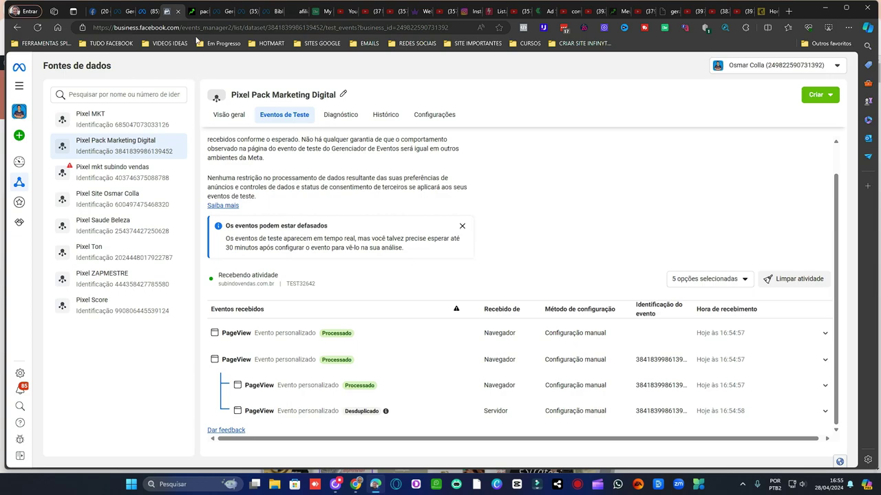
- Browse the sales page down to the R$ 47,90 super offer and review the pixel's received test events
click(198, 11)
scroll(603, 219, down, 3)
scroll(602, 219, down, 2)
scroll(603, 219, up, 4)
scroll(612, 219, down, 10)
scroll(622, 218, down, 15)
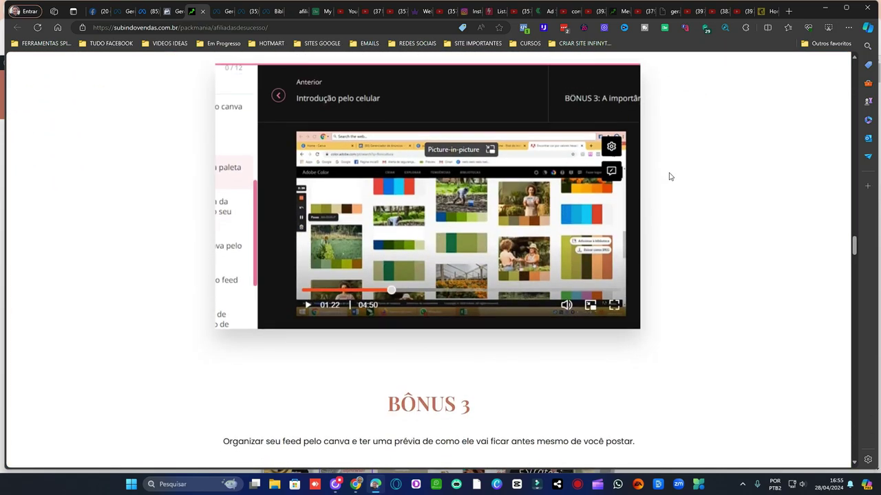
scroll(674, 179, down, 15)
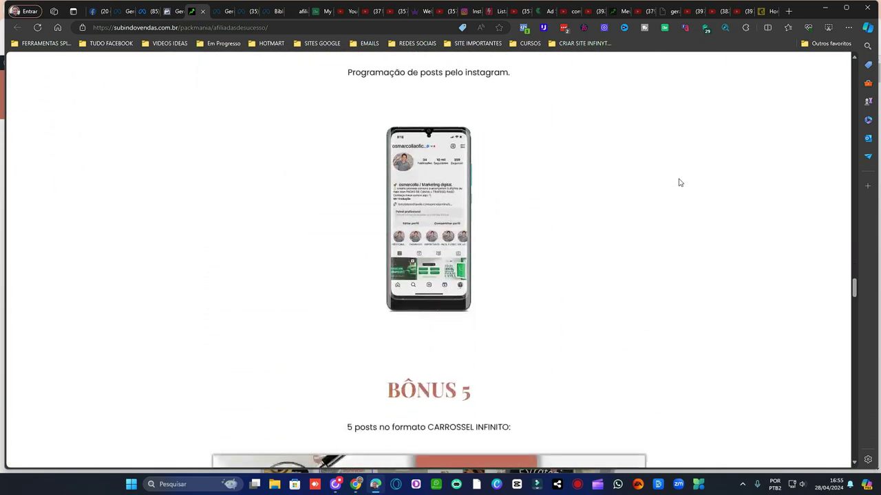
scroll(679, 182, down, 12)
scroll(679, 182, down, 15)
scroll(696, 187, down, 15)
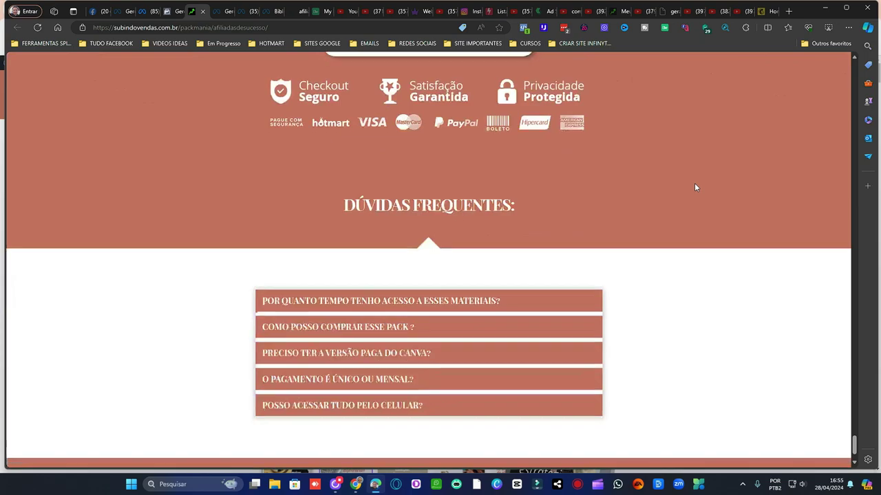
scroll(695, 187, up, 3)
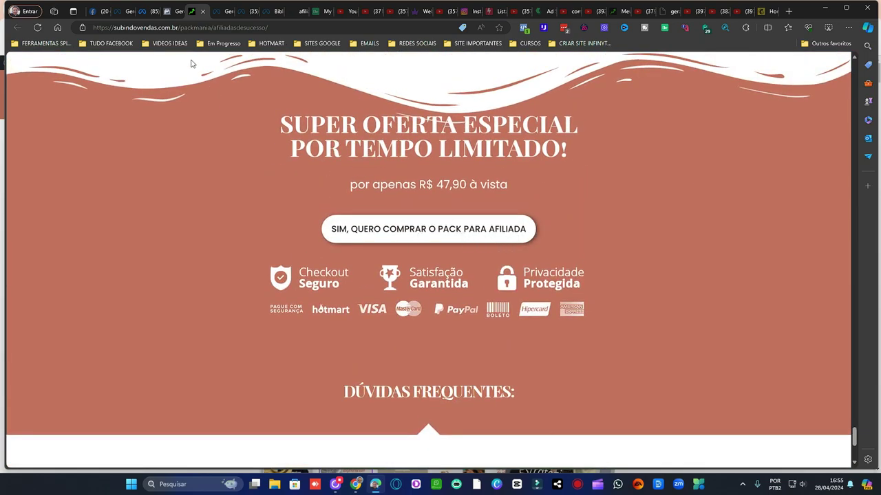
click(172, 12)
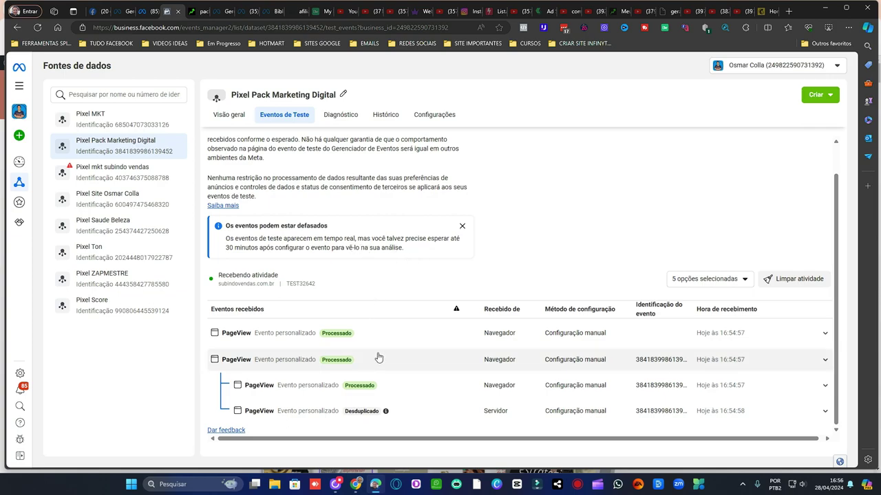
- Open the checkout from the R$ 47,90 offer's buy button on the sales page and review the test events received
click(199, 11)
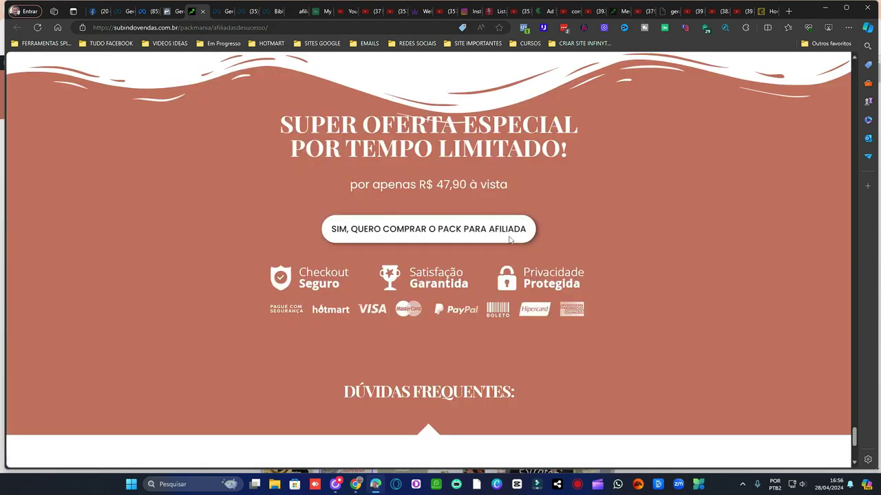
click(548, 197)
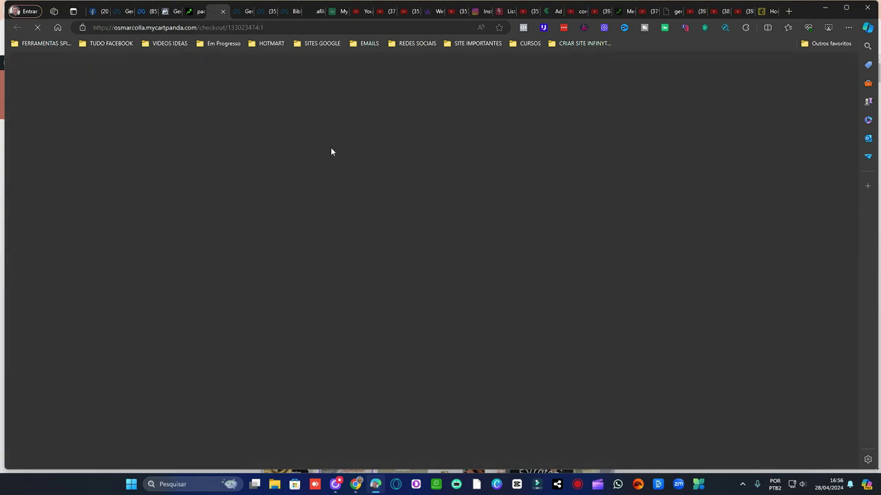
click(170, 11)
scroll(429, 316, down, 1)
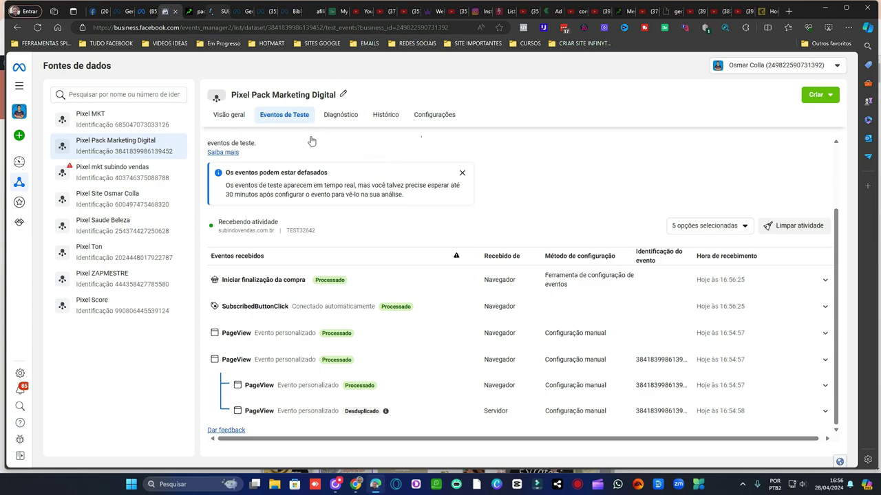
- Choose PIX as the payment method on the R$ 47,90 offer's checkout page and recheck the pixel's test events
key(ctrl+Tab)
key(ctrl+Tab)
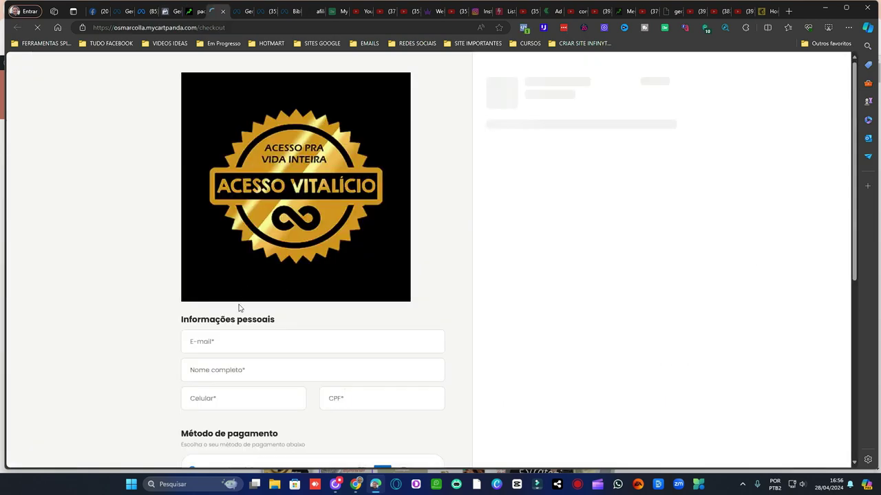
scroll(434, 223, down, 3)
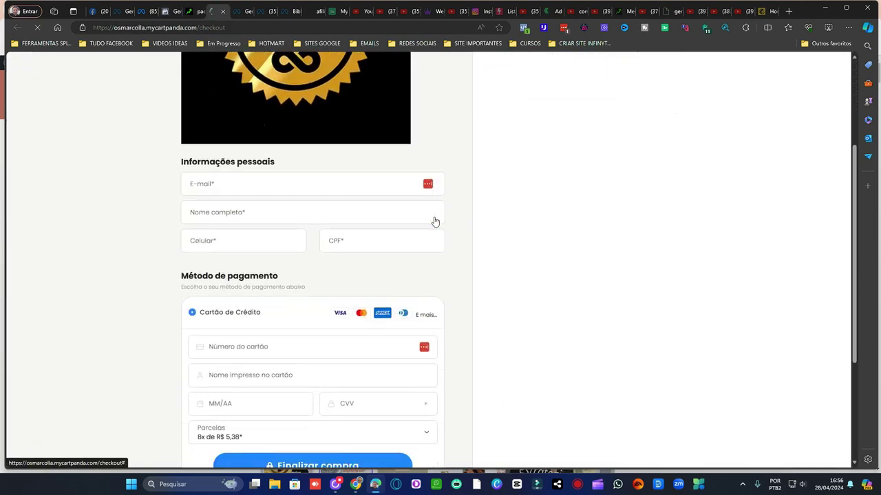
scroll(371, 228, down, 3)
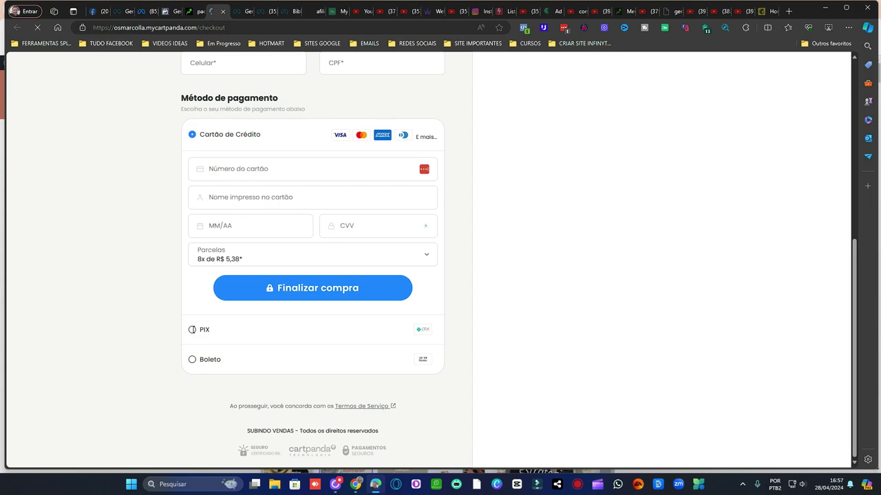
click(192, 330)
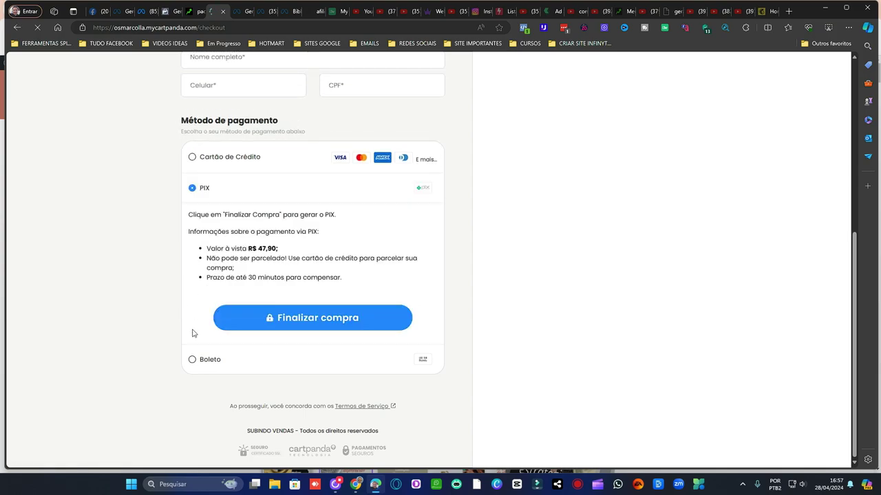
scroll(406, 225, up, 5)
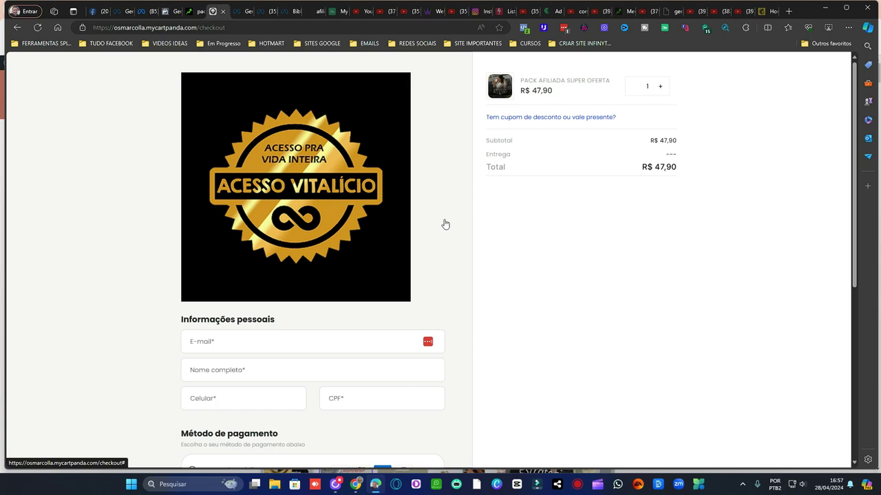
click(169, 11)
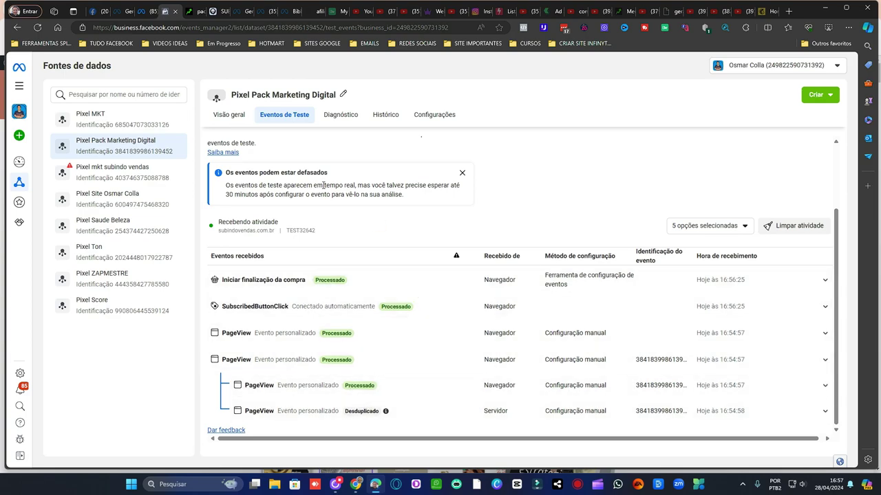
- Fill in the customer's e-mail, full name and mobile number on the R$ 47,90 checkout form using saved personal information
mouse_move(192, 14)
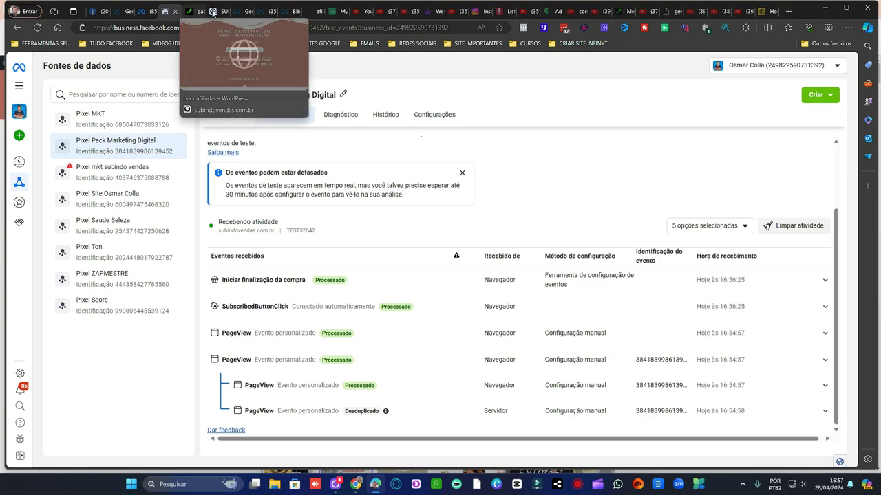
click(222, 14)
scroll(401, 291, down, 3)
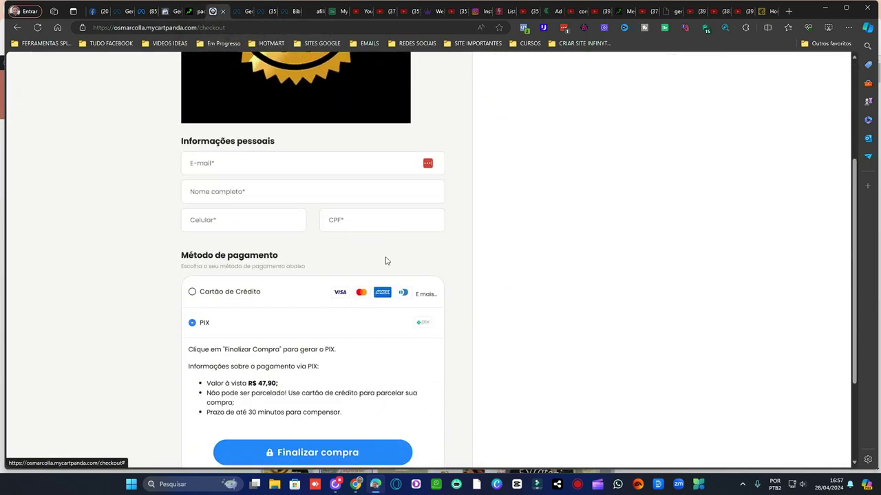
click(312, 153)
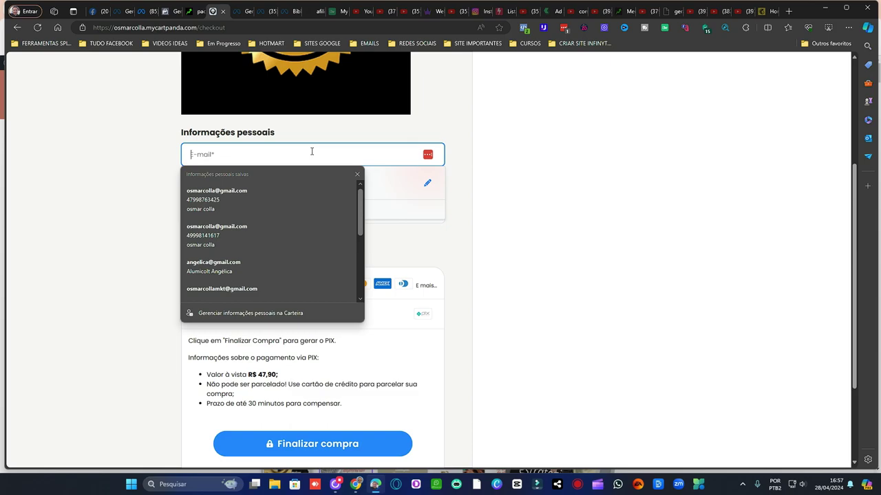
click(284, 265)
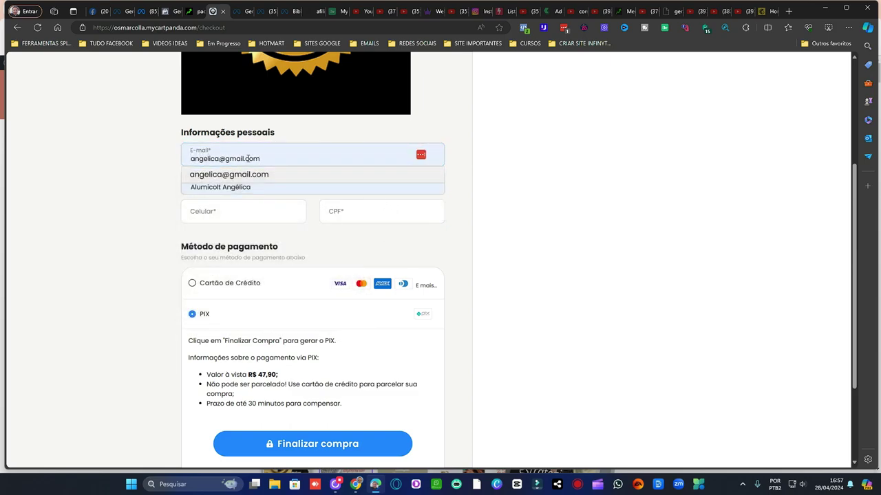
click(289, 150)
click(220, 188)
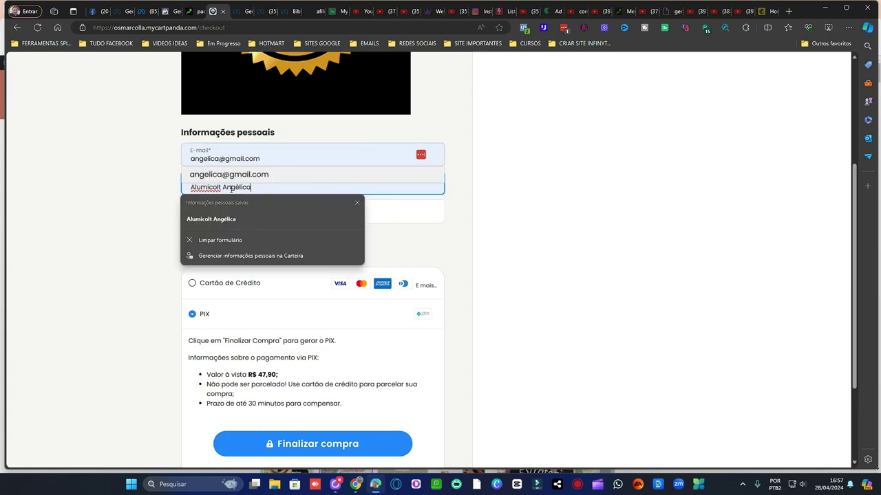
click(366, 208)
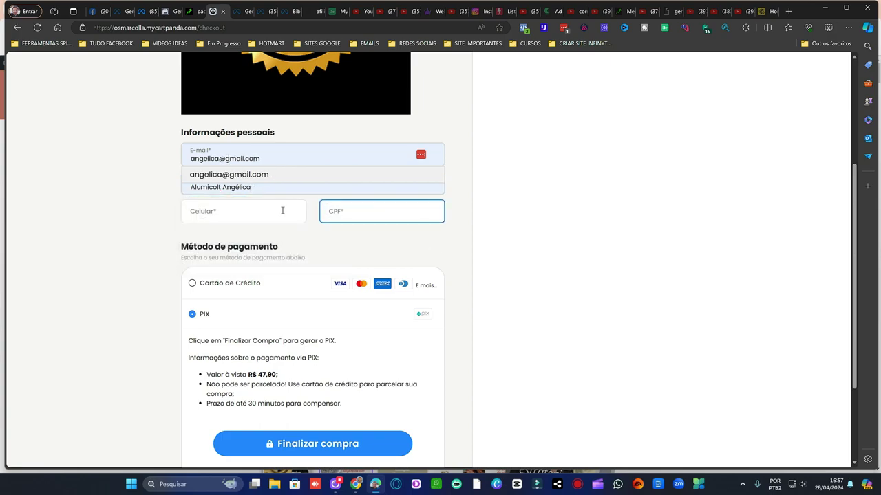
click(240, 212)
click(251, 253)
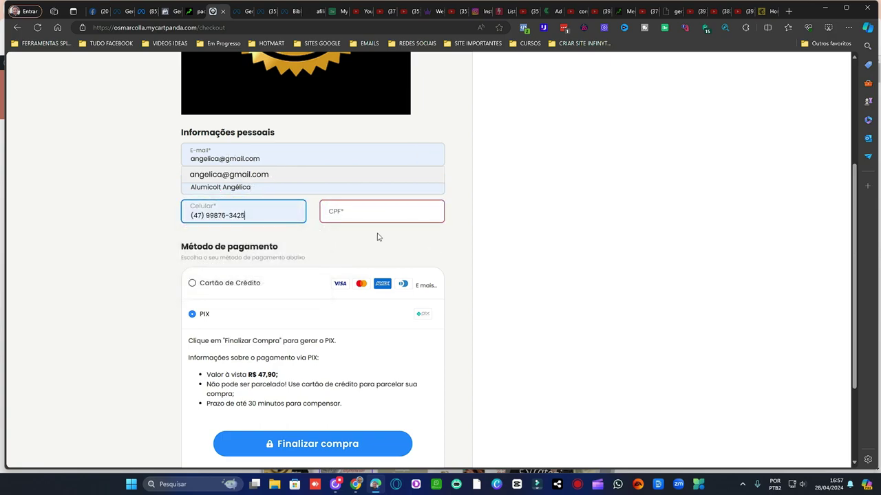
click(385, 218)
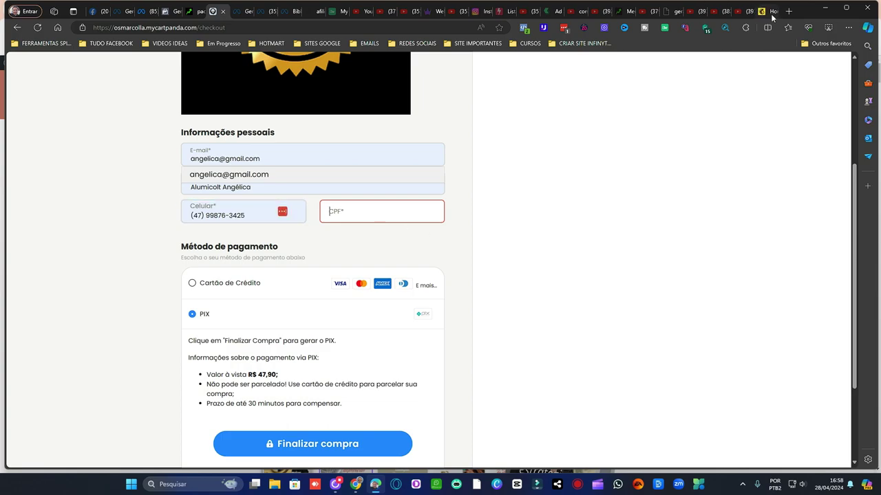
- Search the web for "gerador de cpf" in a new tab and copy a test CPF number generated on 4Devs
key(ctrl+t)
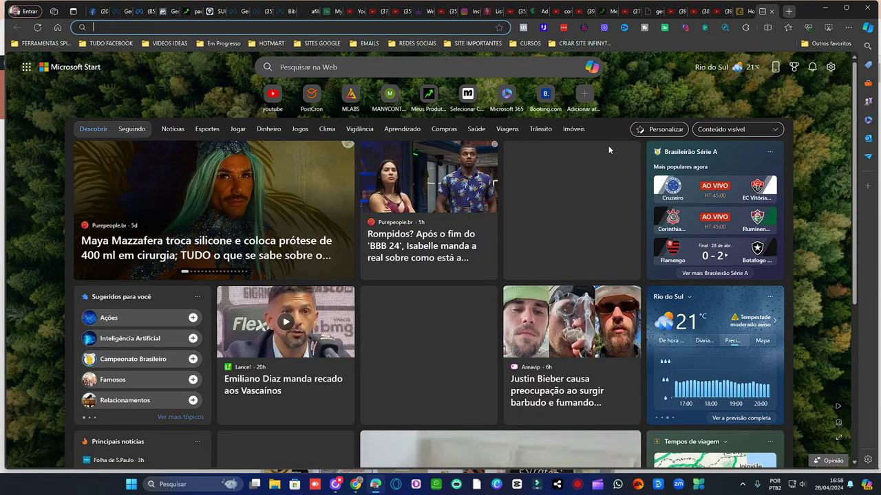
text(gerador de cpf)
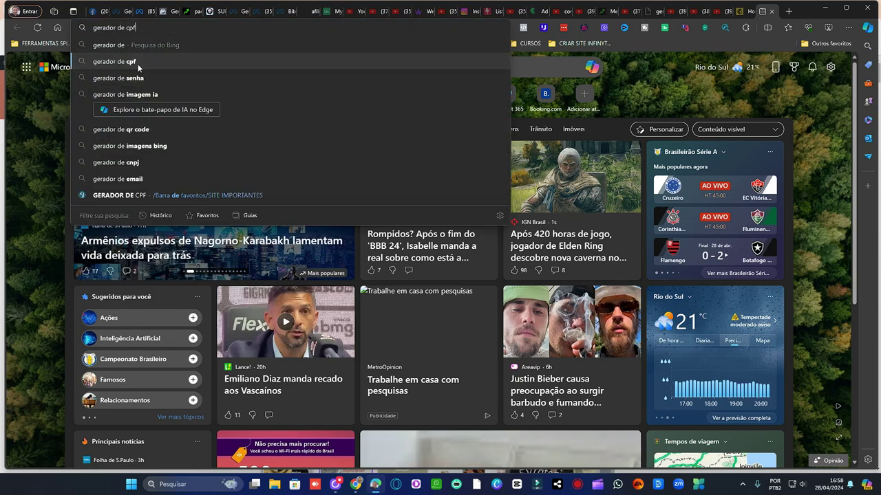
click(137, 62)
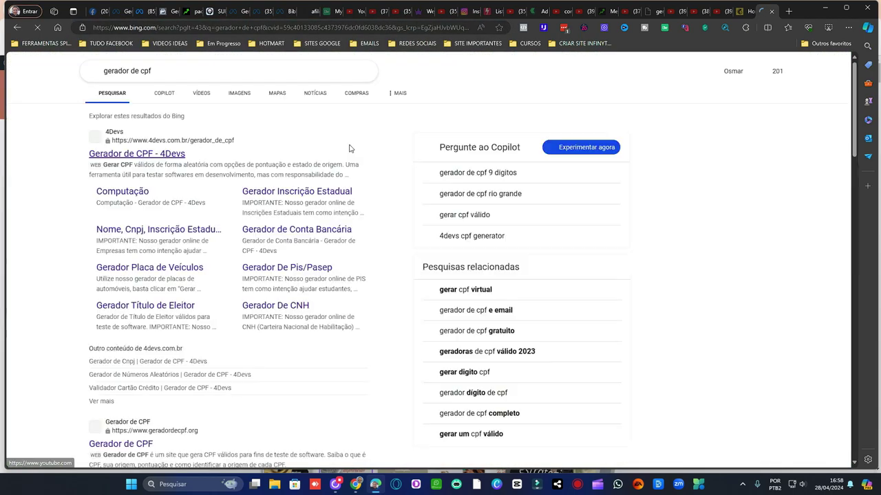
click(131, 154)
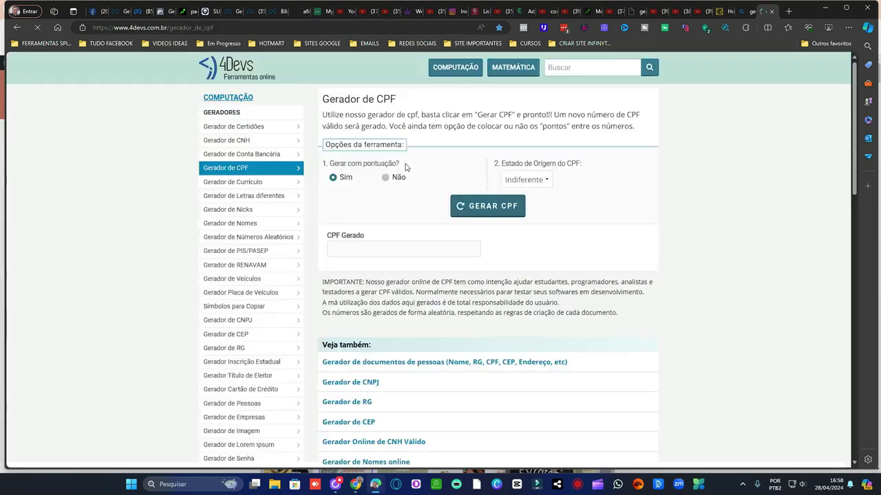
click(502, 212)
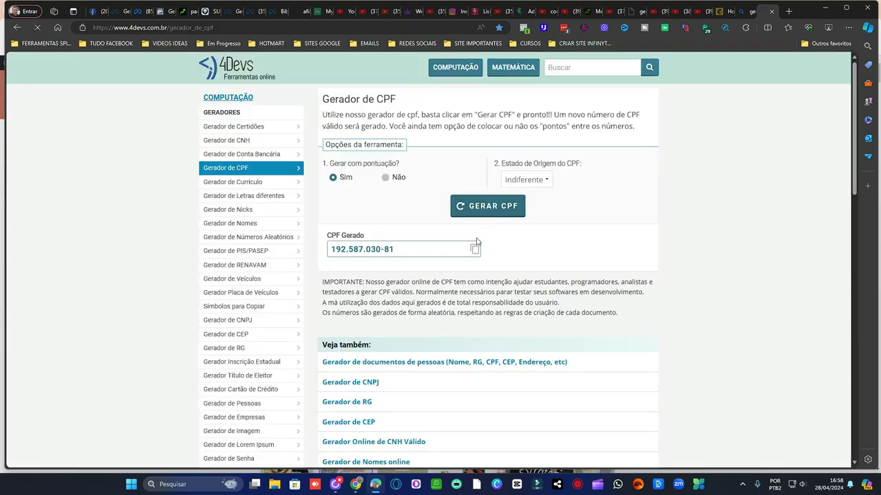
click(474, 249)
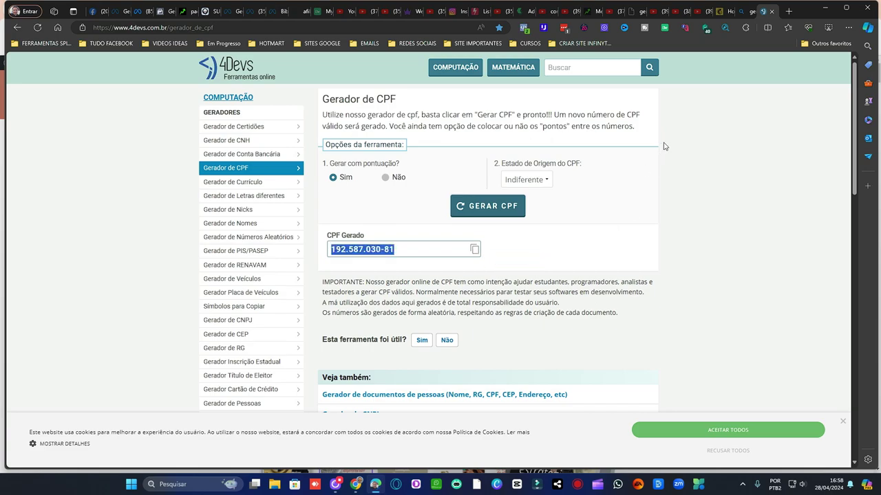
- Paste the generated CPF number into the checkout form and finalize the PIX purchase
click(771, 11)
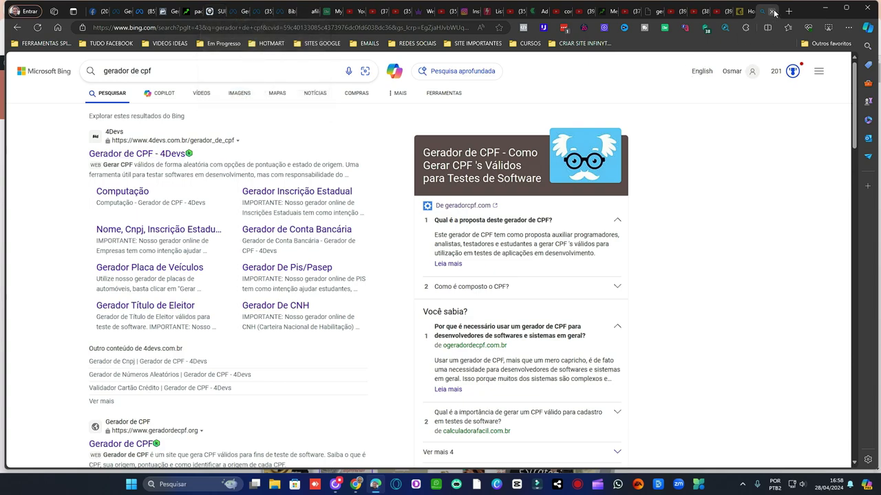
click(213, 11)
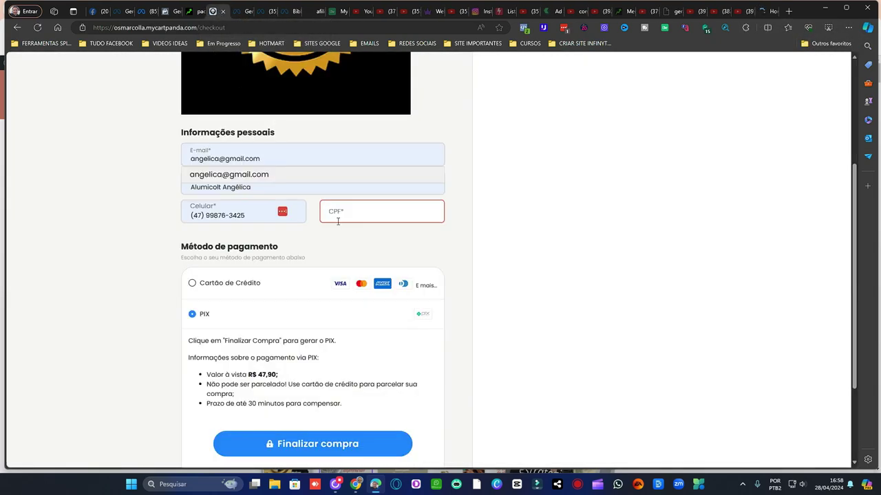
key(ctrl+v)
click(353, 243)
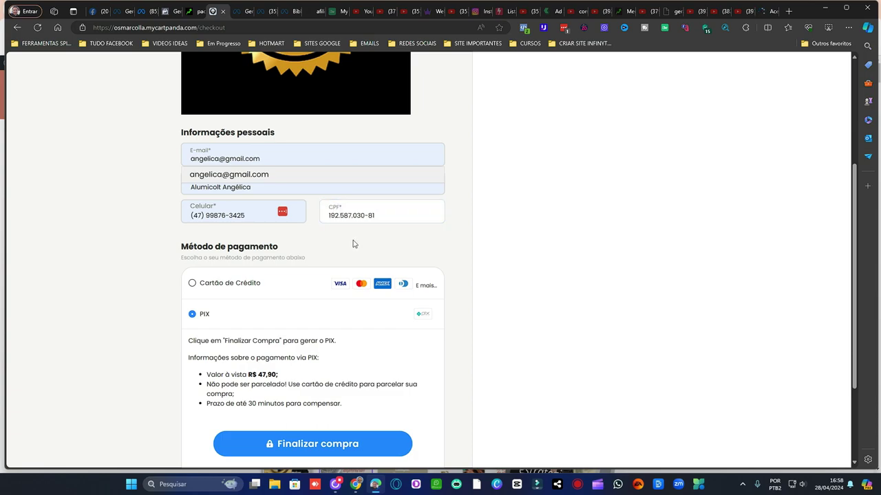
scroll(354, 243, down, 2)
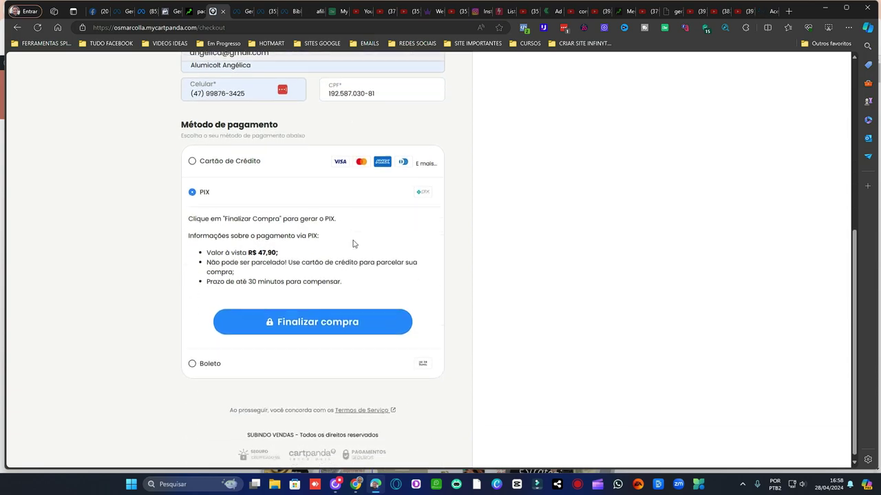
click(346, 324)
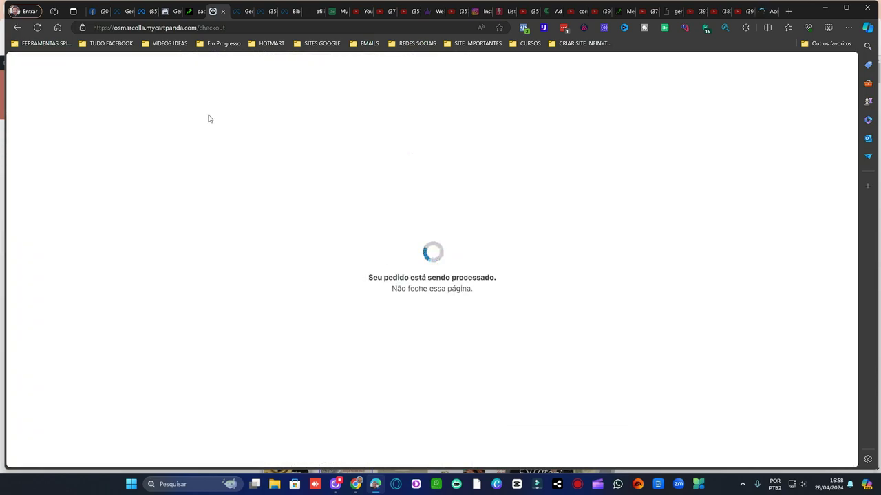
- Compare the order's PIX payment page with the test events received by Pixel Pack Marketing Digital
click(168, 11)
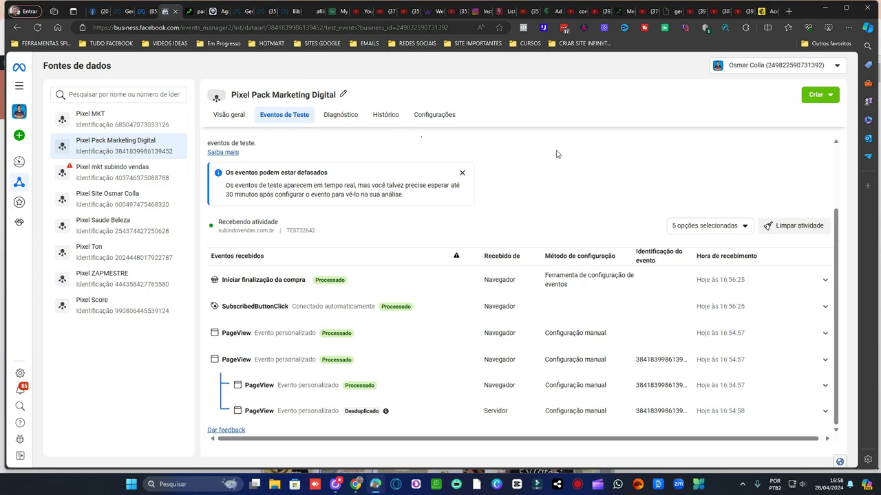
scroll(588, 313, up, 2)
scroll(588, 313, down, 2)
click(205, 11)
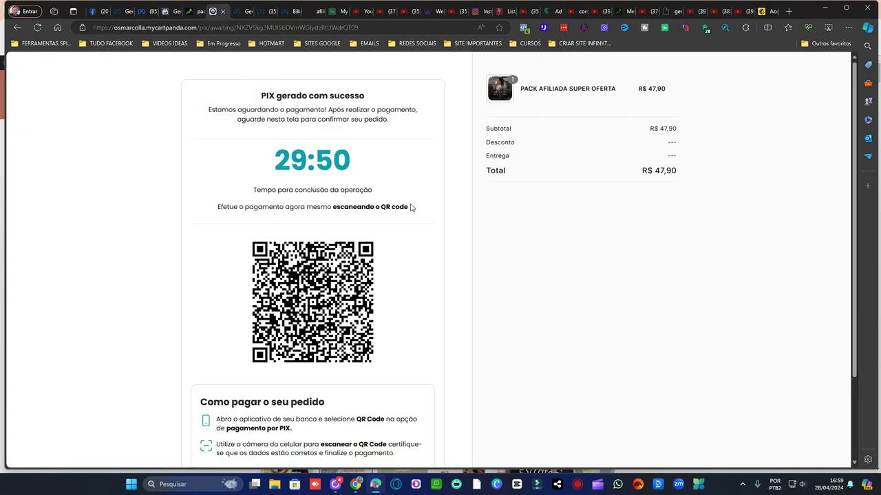
click(168, 11)
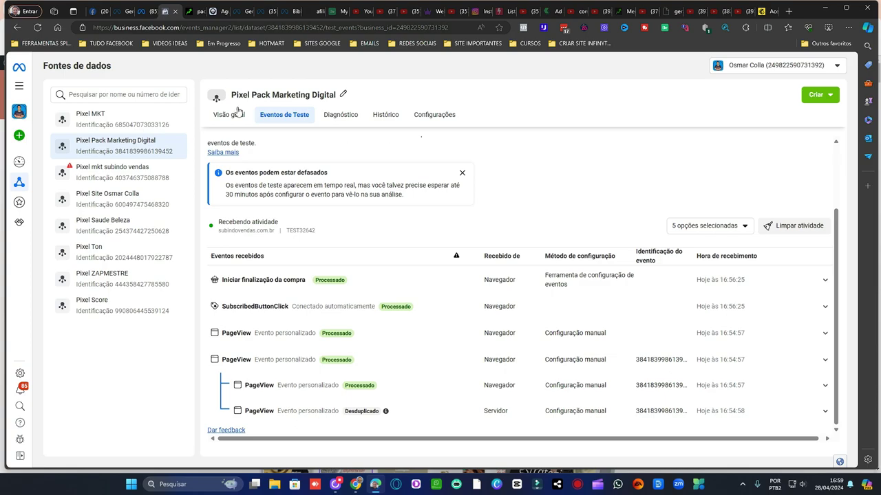
click(215, 12)
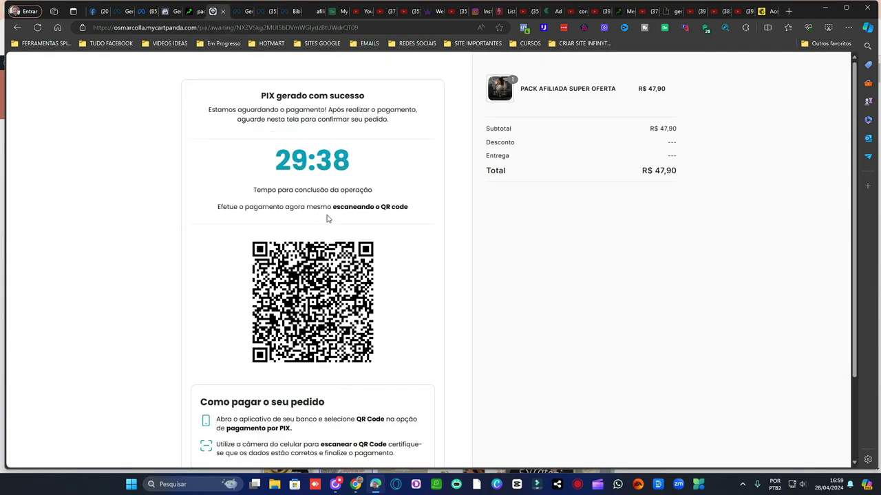
scroll(435, 245, down, 2)
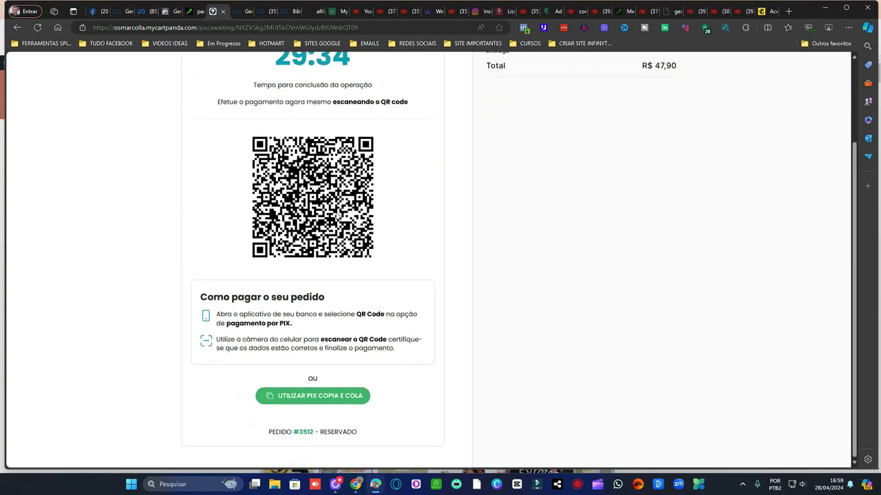
scroll(381, 176, up, 2)
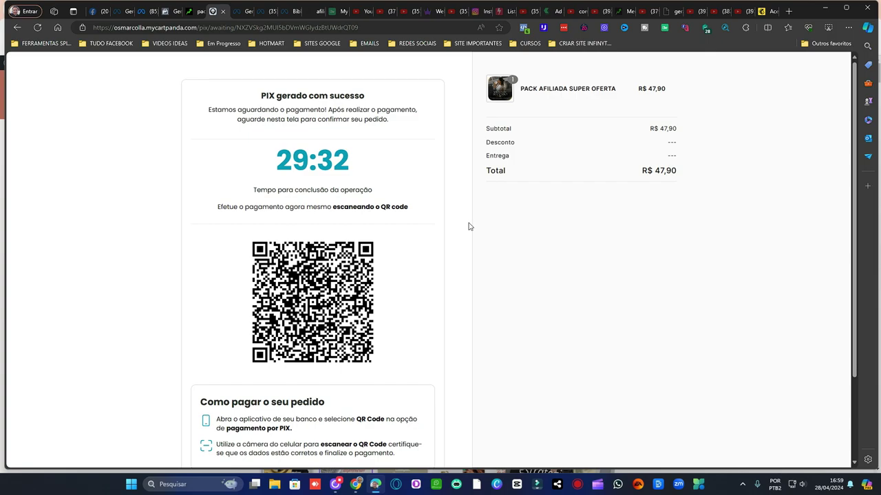
click(171, 11)
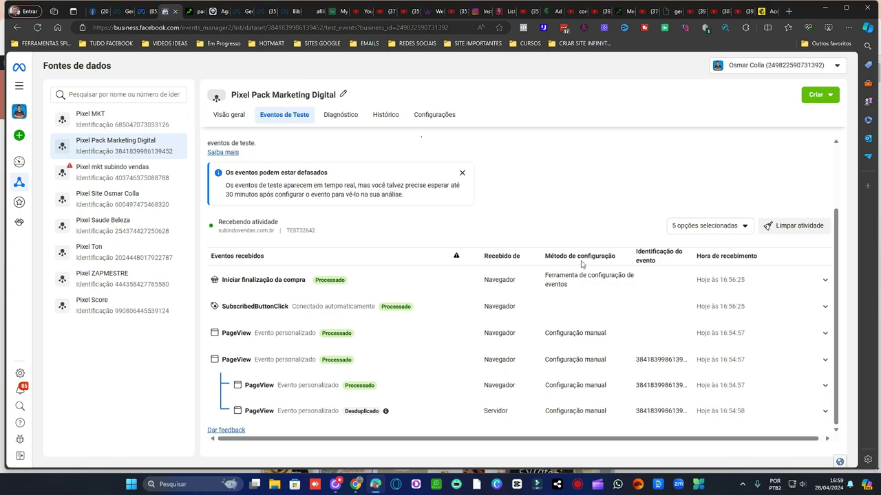
- Check the event activity in the pixel's overview and review its received test events again
click(232, 115)
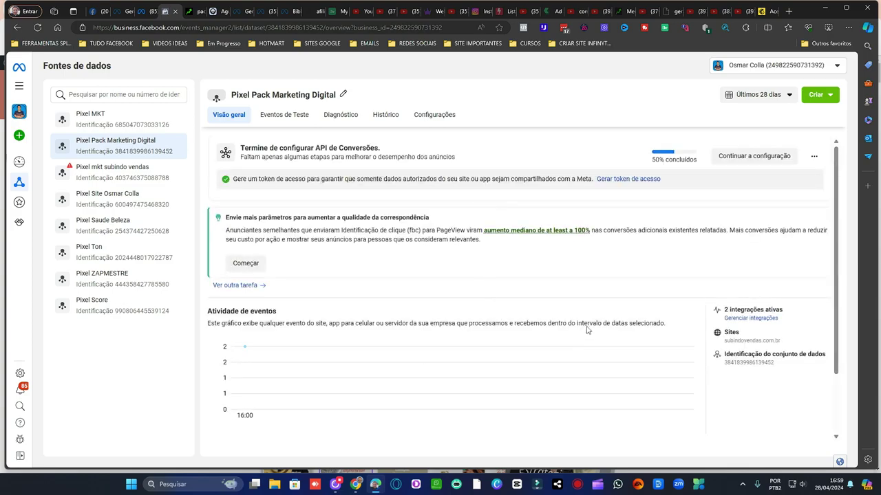
scroll(580, 337, down, 2)
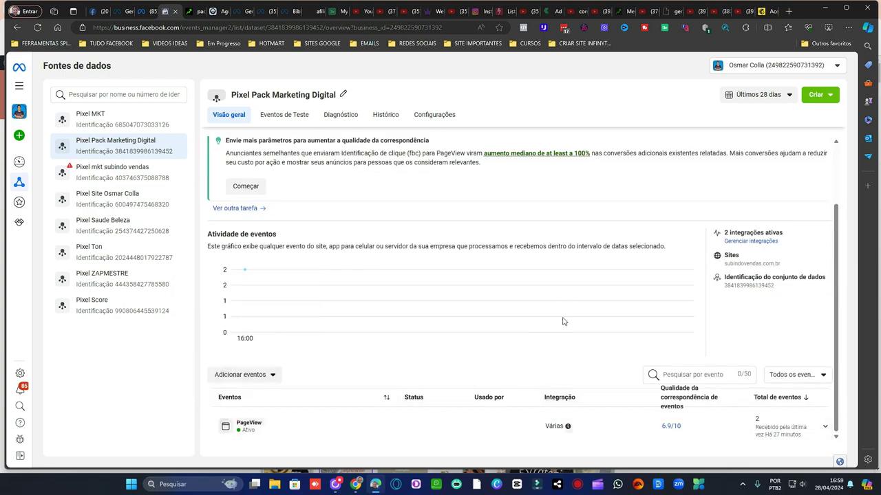
click(284, 114)
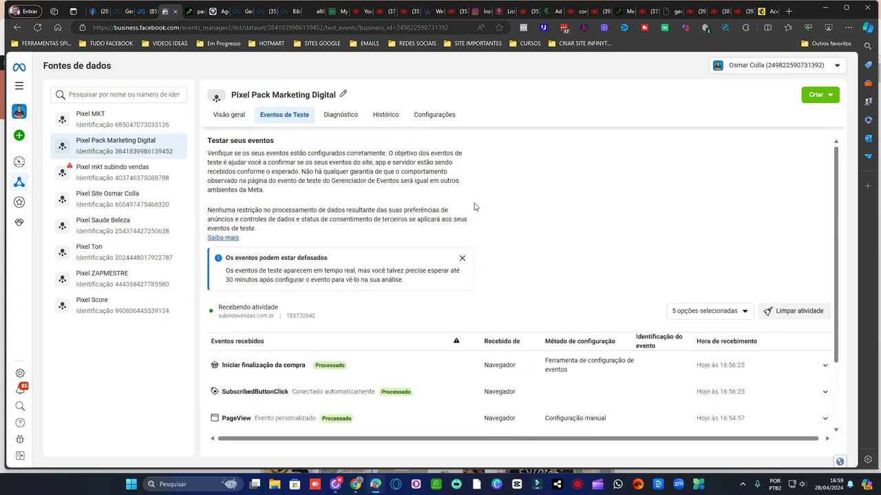
scroll(447, 238, down, 2)
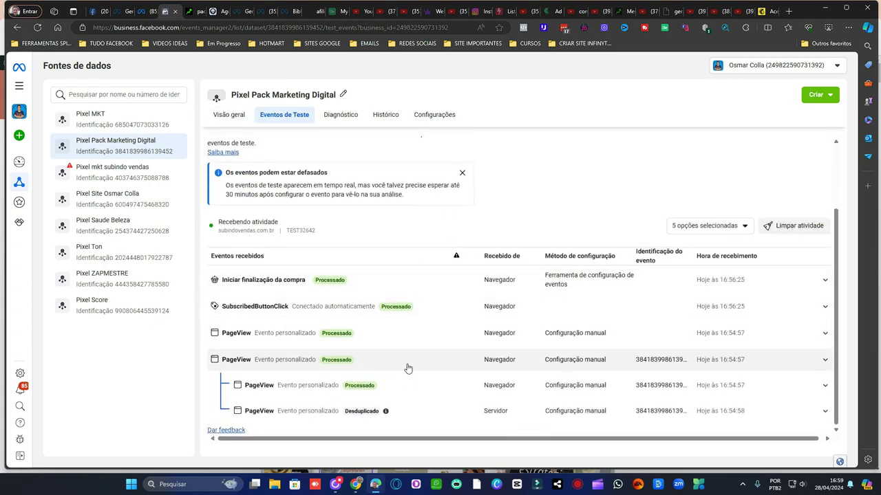
- Close the PIX payment page and the sales page and return to the pixel's test events
click(220, 12)
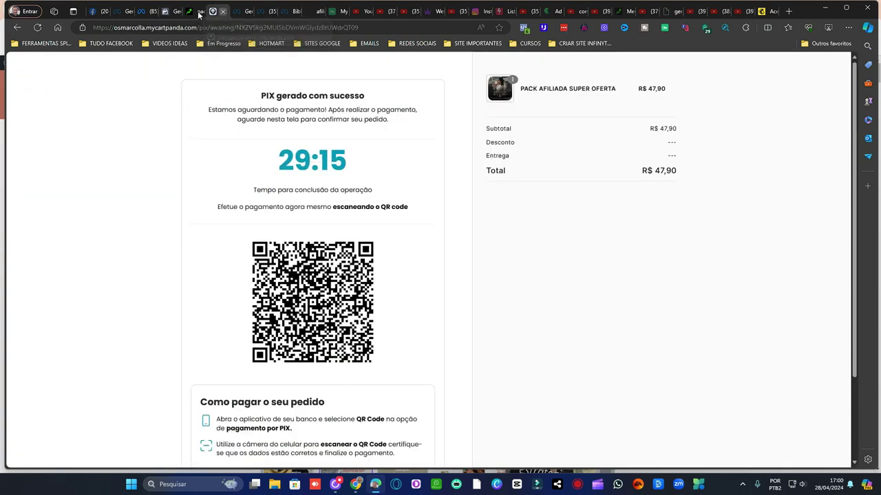
click(224, 11)
click(195, 11)
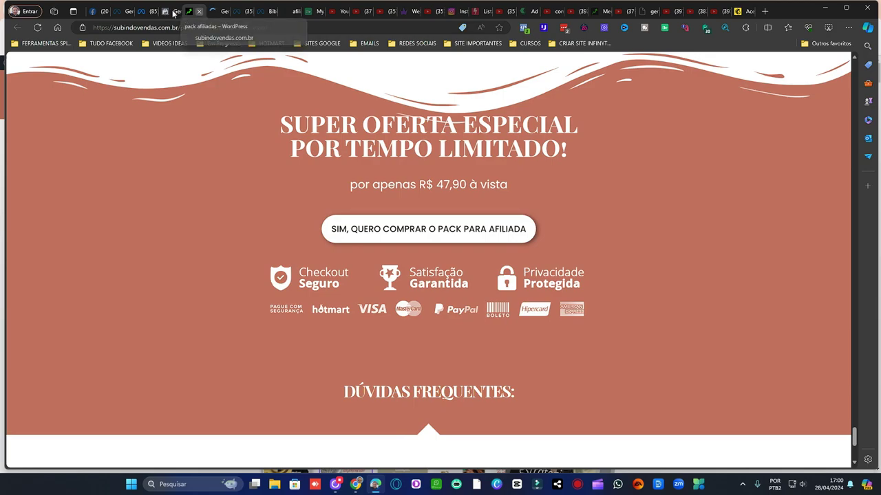
key(ctrl+w)
click(172, 11)
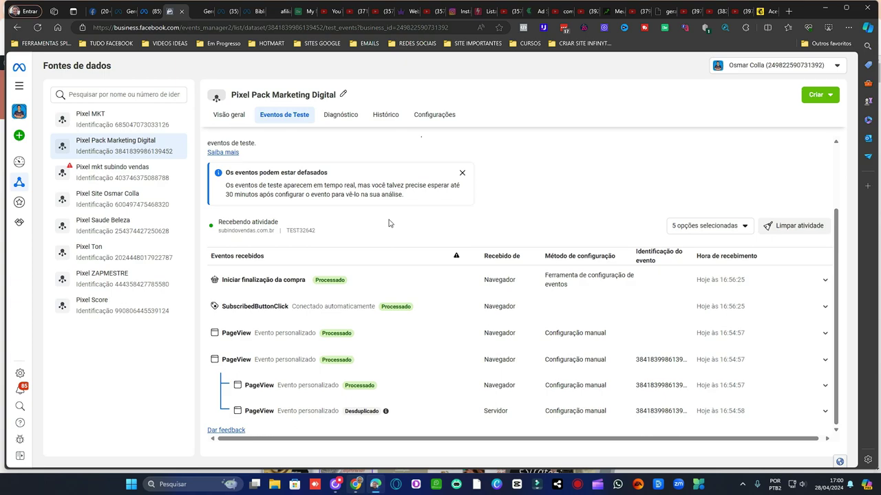
- Switch to the WordPress PixelYourSite dashboard, remove the test_event_code from the Meta Pixel settings, and save the settings
key(alt+Tab)
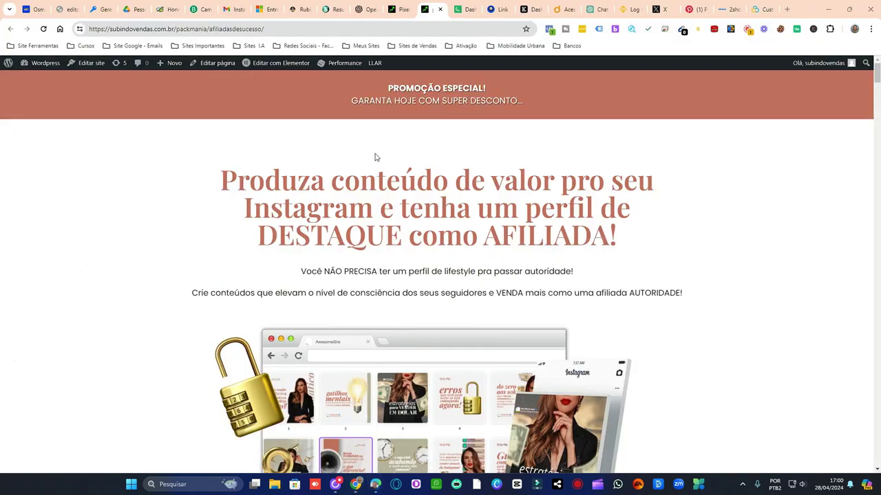
click(403, 11)
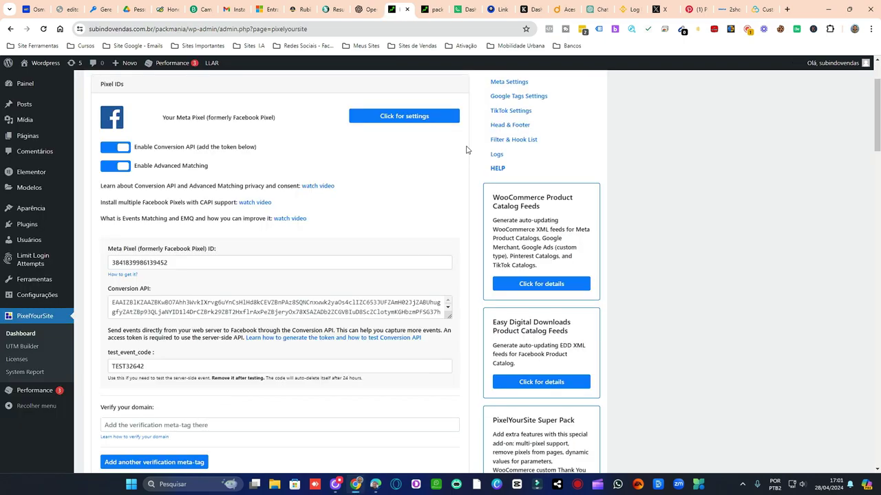
scroll(392, 206, down, 3)
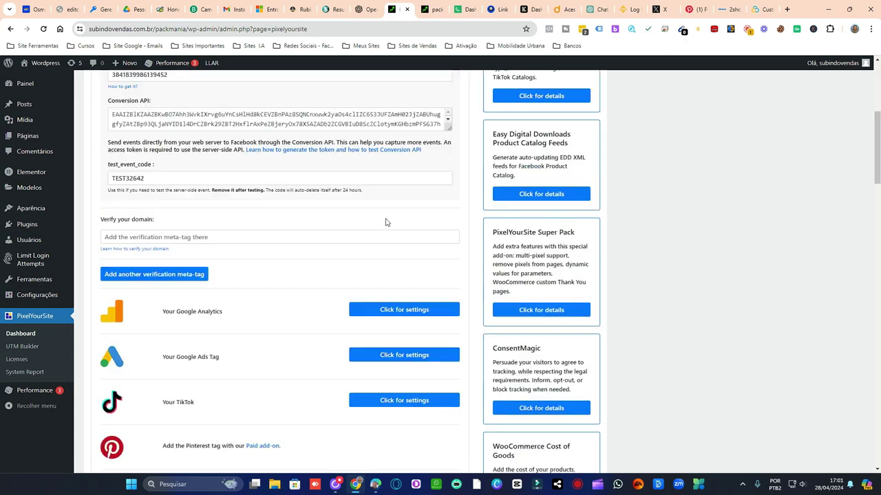
scroll(307, 211, down, 1)
scroll(289, 209, up, 2)
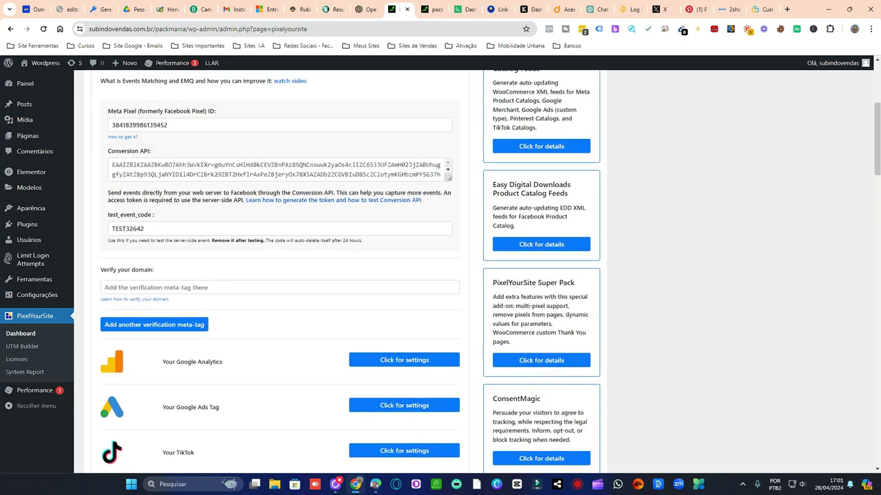
triple_click(98, 233)
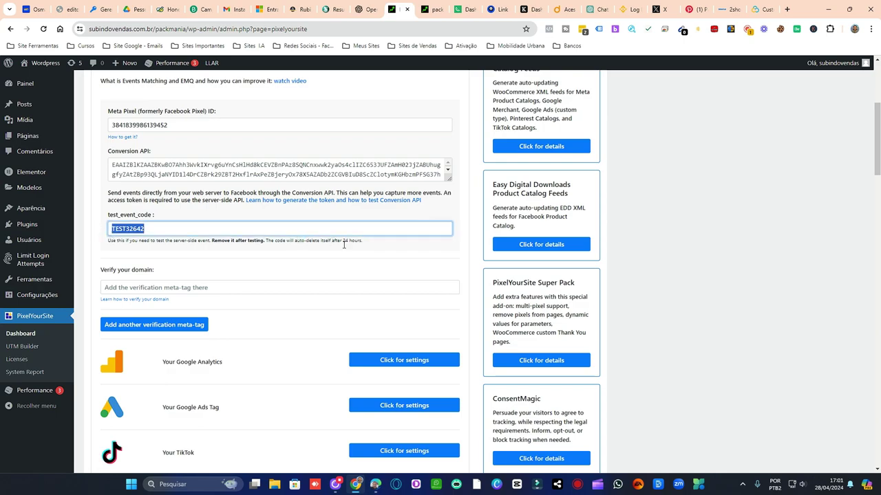
key(BackSpace)
scroll(376, 246, down, 8)
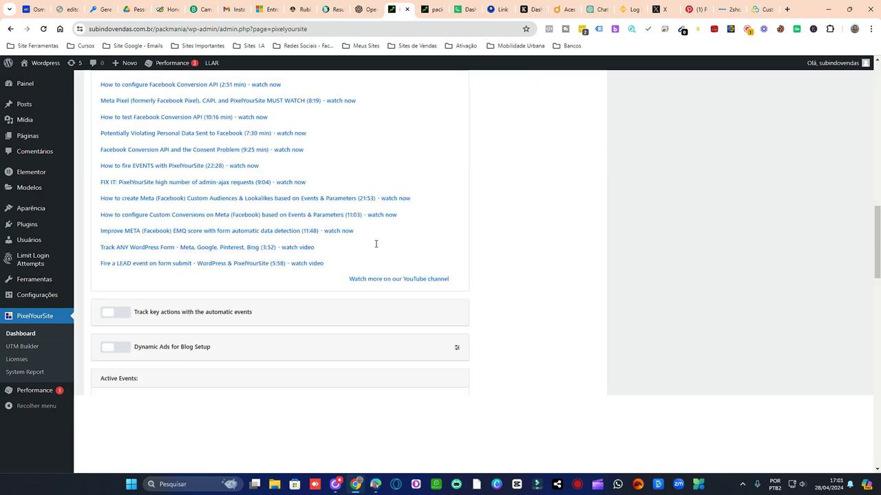
scroll(376, 243, down, 10)
scroll(365, 294, down, 3)
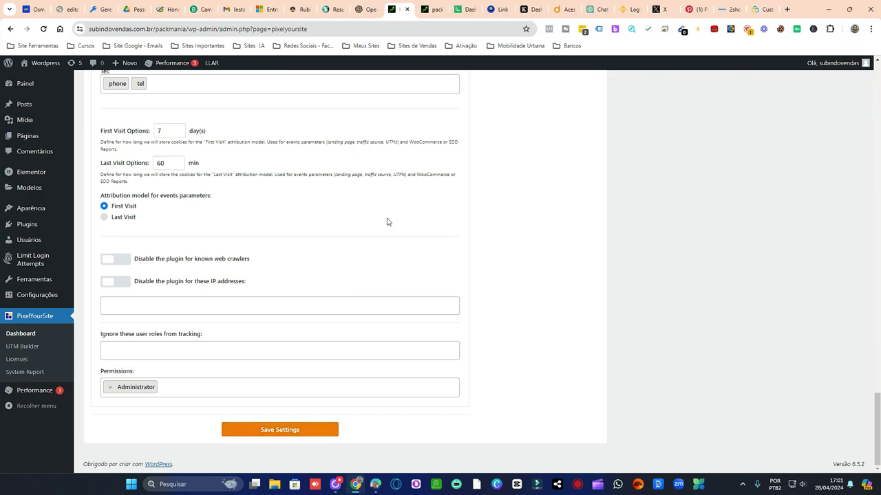
key(F5)
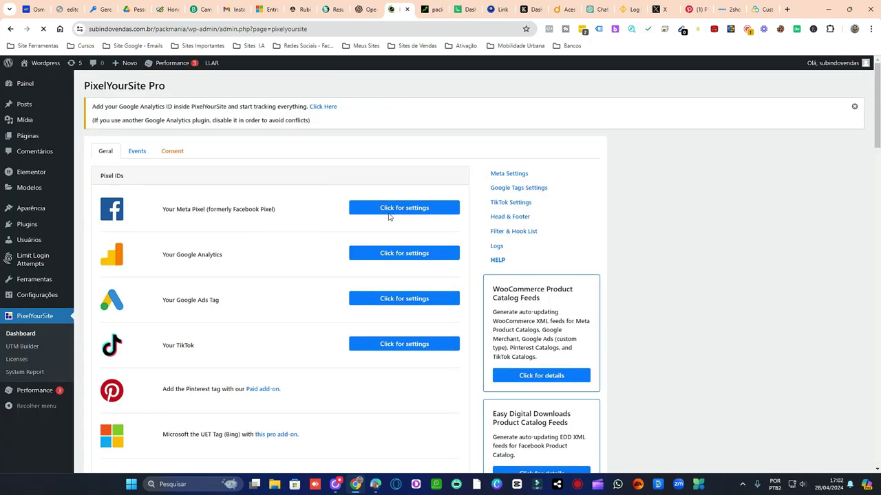
- Reopen the Meta Pixel settings in PixelYourSite and check the saved test_event_code field
click(413, 215)
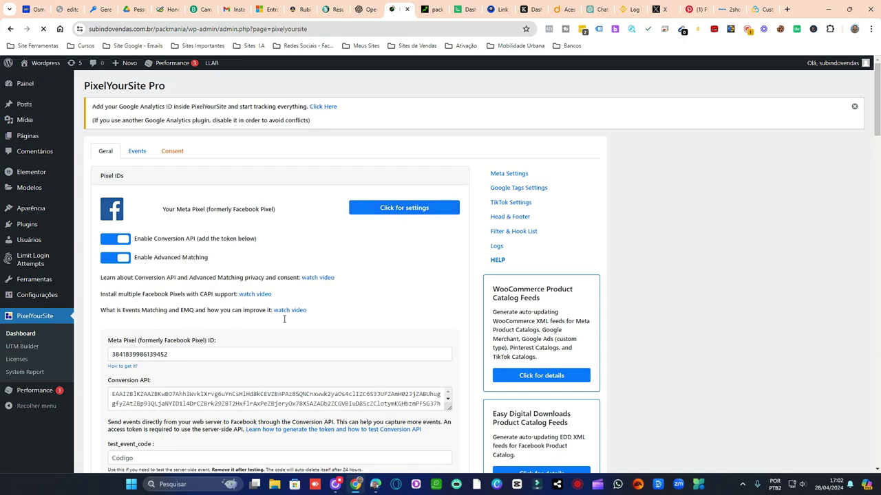
scroll(285, 318, down, 3)
scroll(382, 271, up, 2)
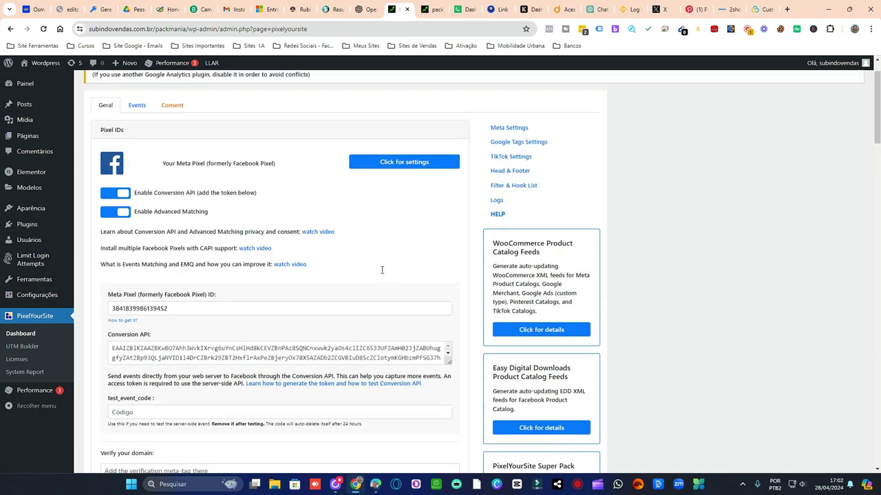
- Switch back to Meta Events Manager and clear the test event activity of Pixel Pack Marketing Digital
click(375, 484)
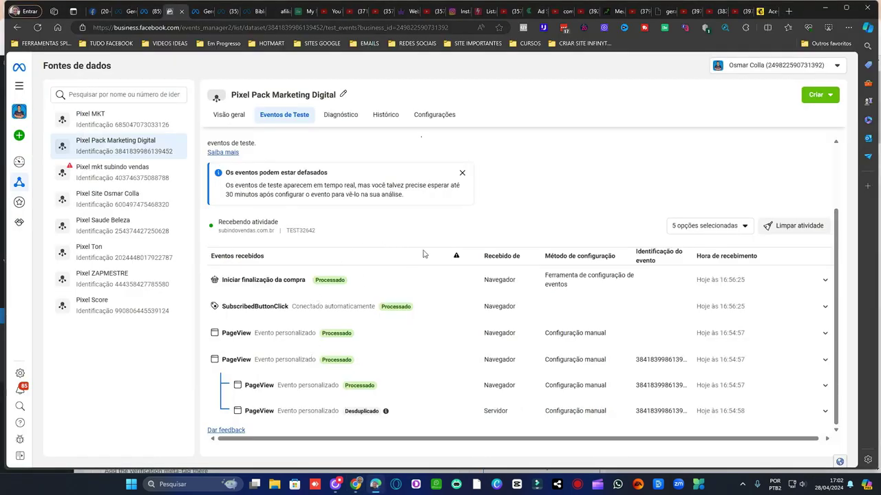
click(809, 229)
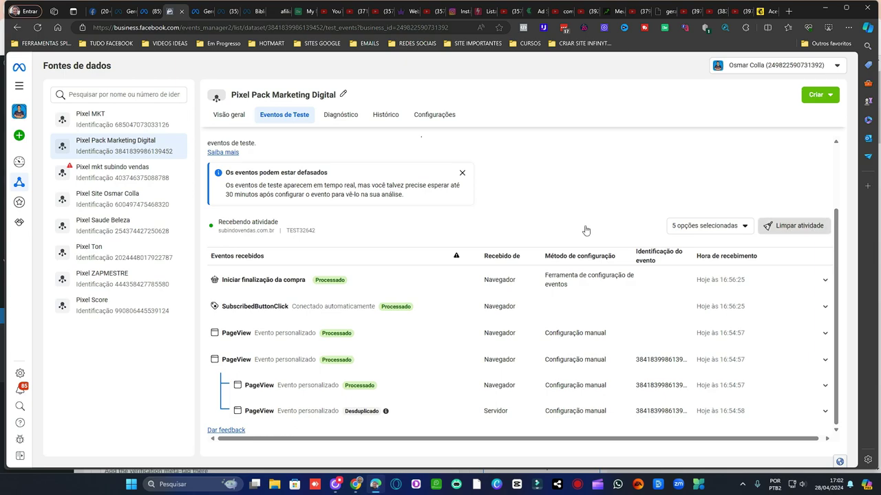
click(531, 224)
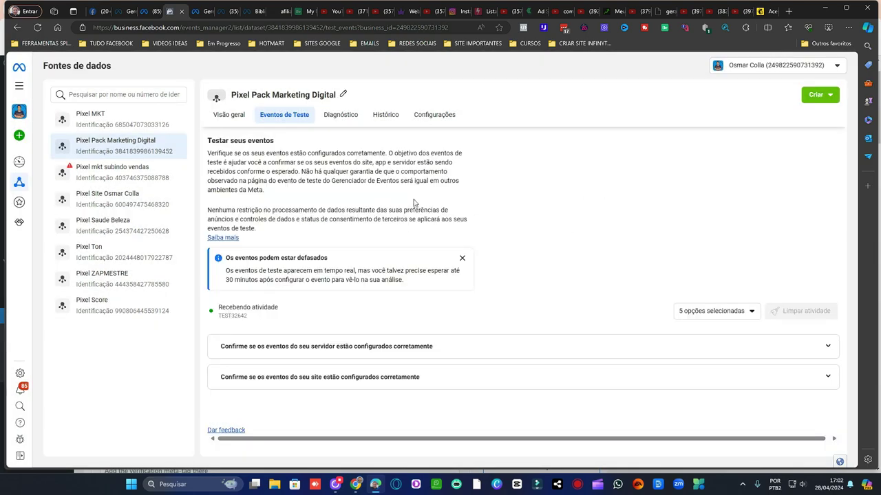
- Expand the instructions for confirming the server events, read them, and collapse them again
click(483, 352)
scroll(465, 326, down, 2)
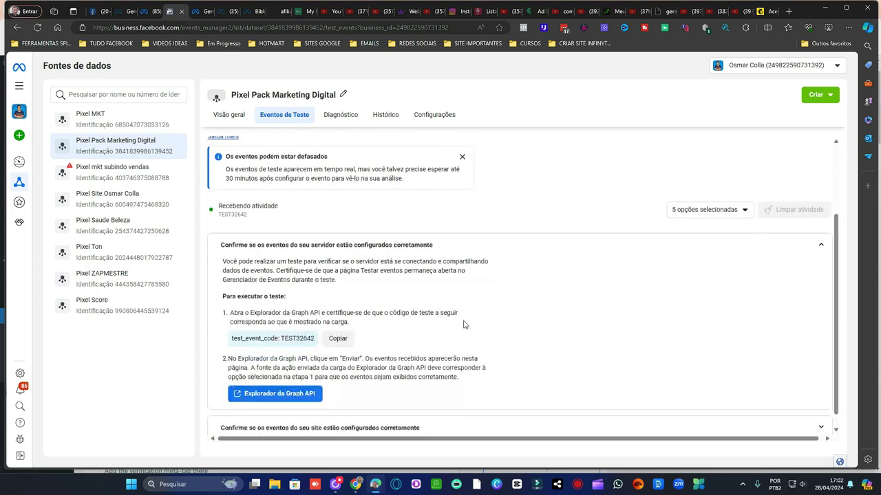
scroll(463, 324, up, 2)
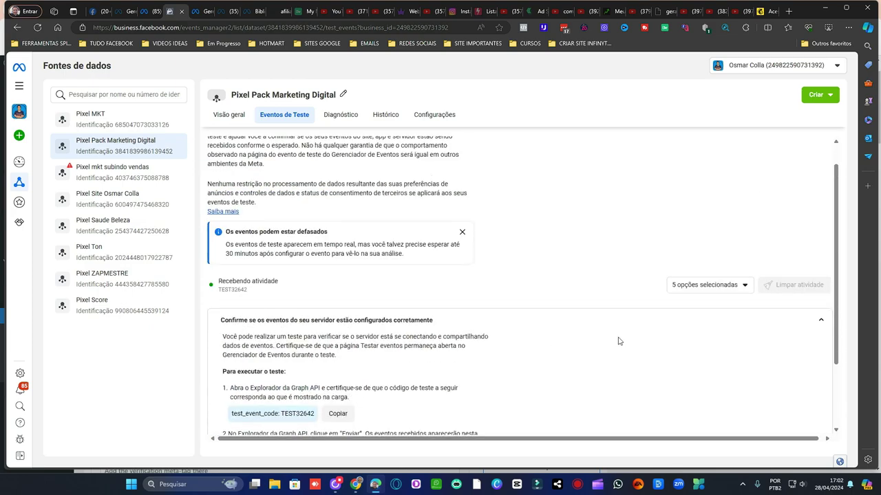
click(781, 329)
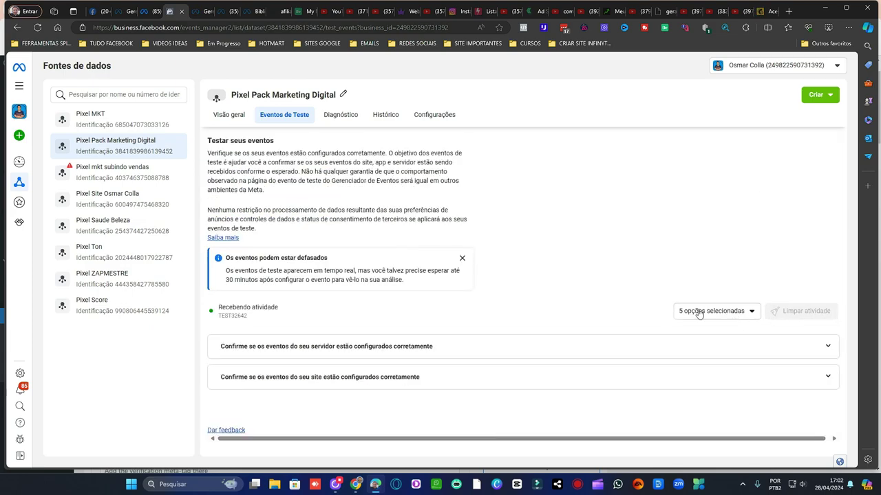
- In the settings of Pixel Pack Marketing Digital, activate automatic event tracking without code and look over the Conversions API options
click(435, 117)
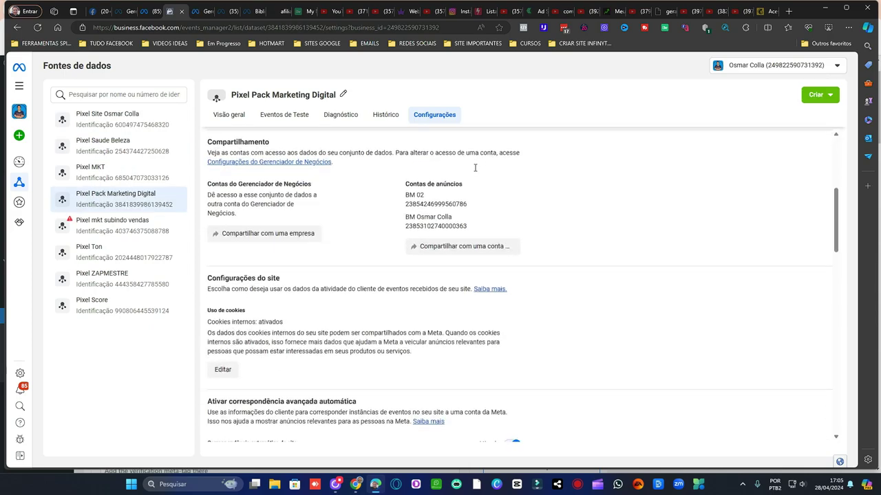
scroll(350, 212, down, 4)
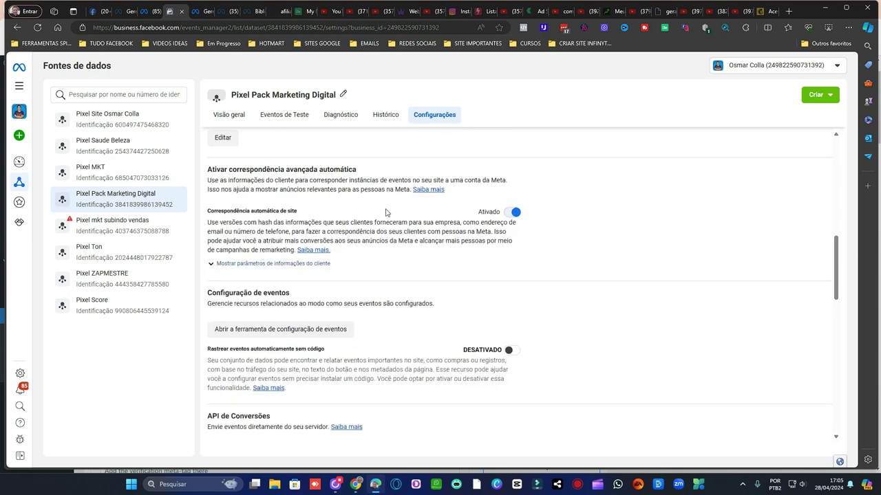
scroll(521, 268, down, 1)
click(516, 258)
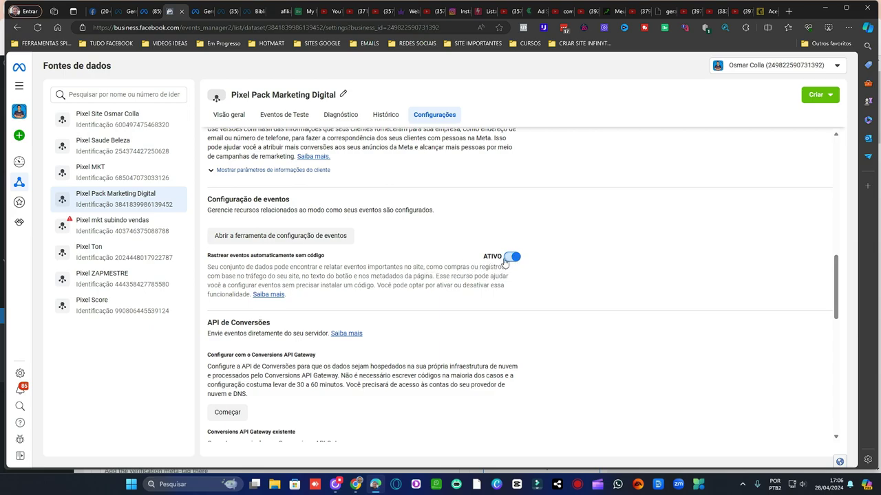
scroll(435, 267, down, 2)
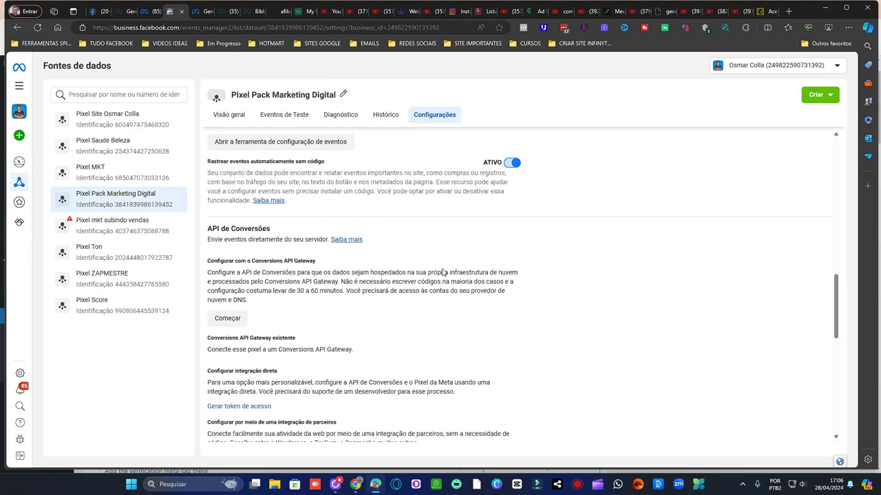
scroll(443, 272, up, 1)
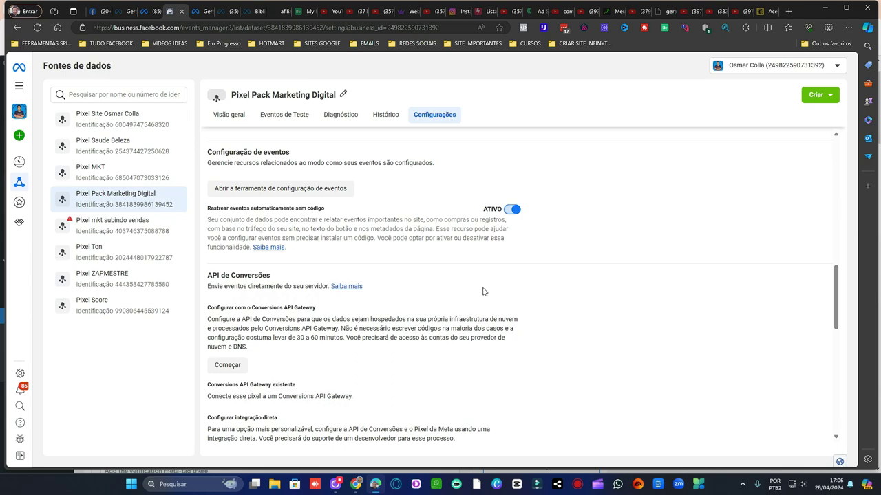
scroll(483, 292, up, 10)
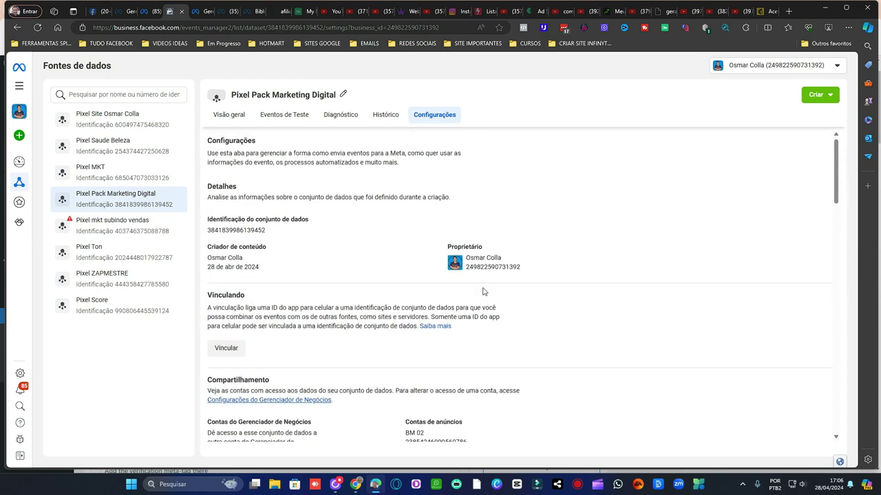
- Check the overview of Pixel Pack Marketing Digital, compare it with the established site pixel's event activity, and return to it
click(231, 115)
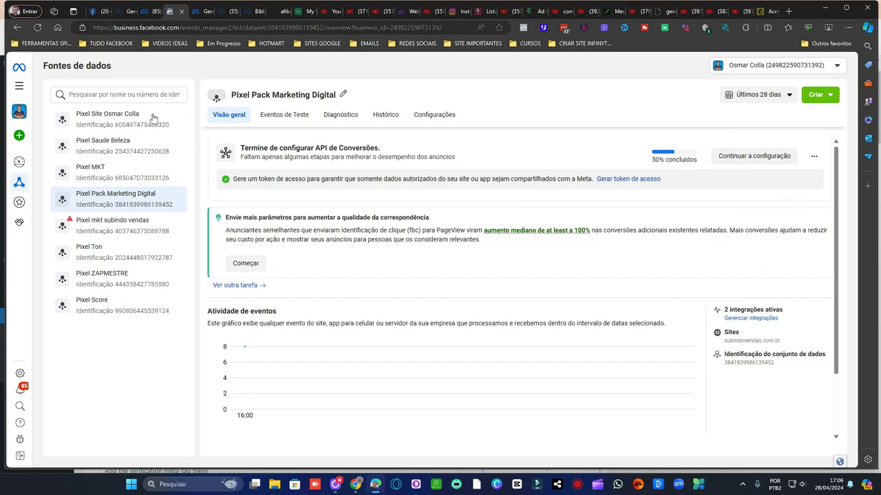
click(38, 28)
click(755, 158)
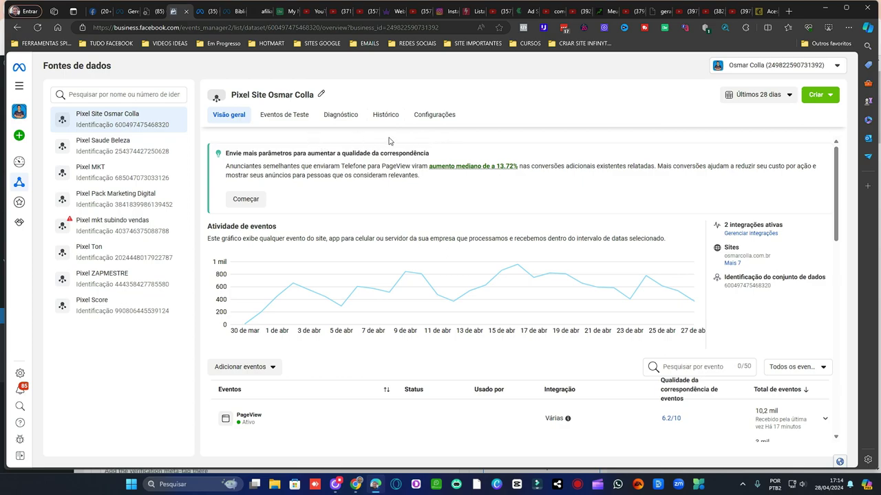
scroll(328, 275, down, 2)
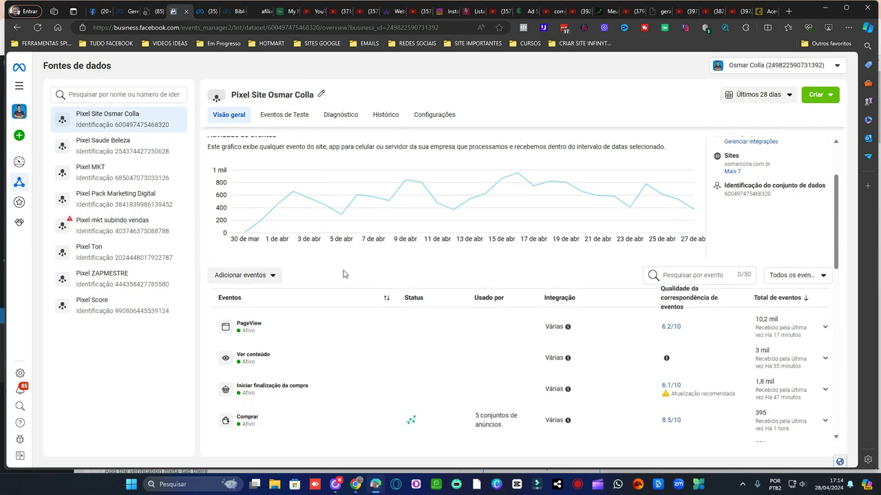
scroll(330, 275, up, 2)
click(130, 202)
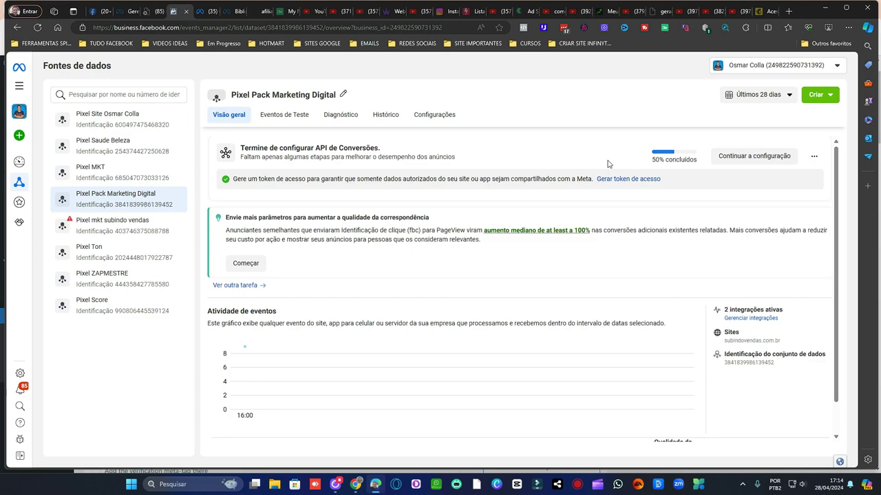
- Continue the Conversions API setup, look through the additional events, and proceed with only the previously selected events
click(754, 160)
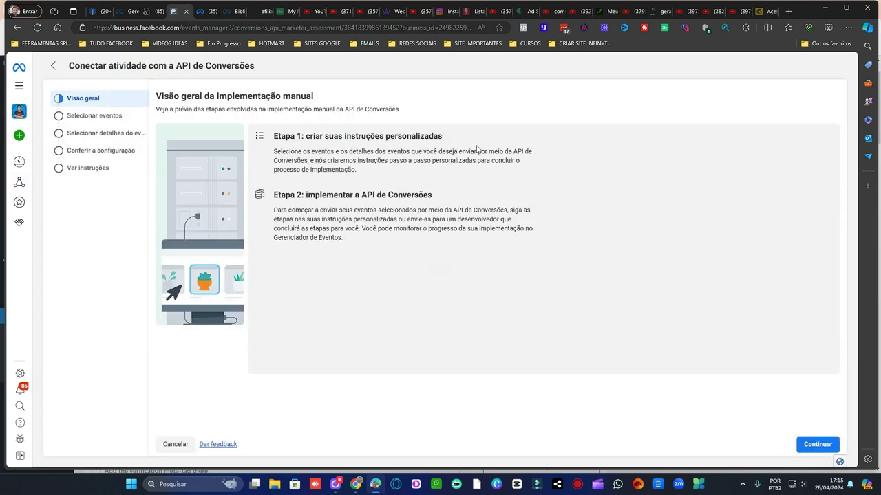
click(823, 445)
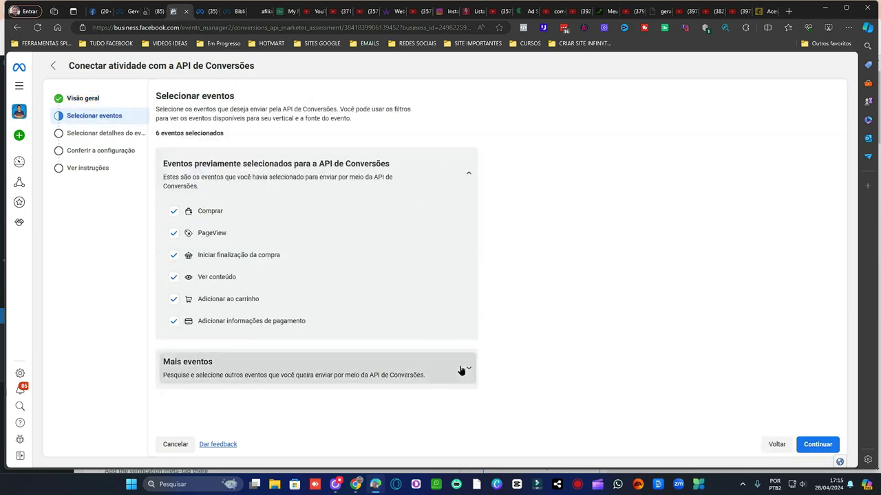
click(465, 369)
scroll(428, 254, down, 3)
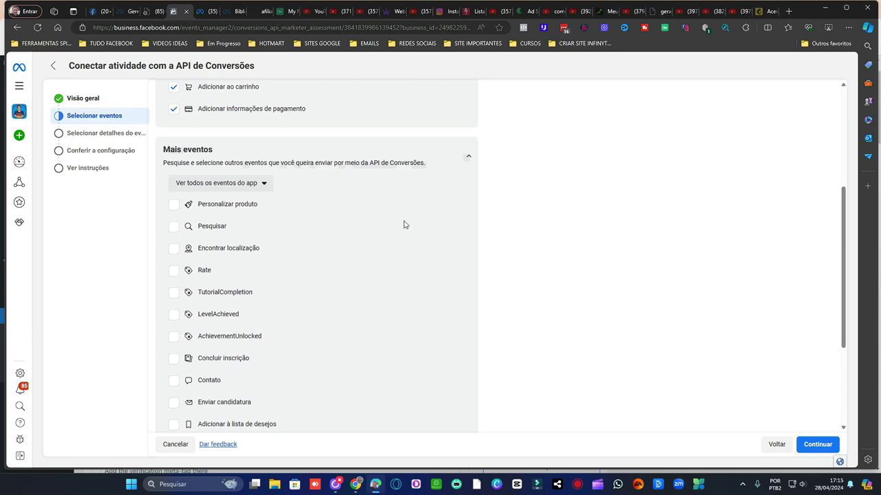
scroll(405, 224, down, 3)
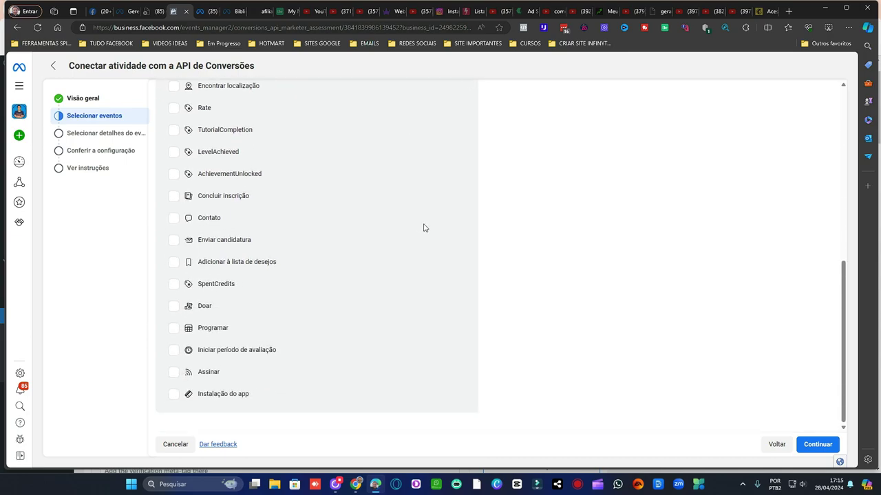
scroll(424, 228, up, 5)
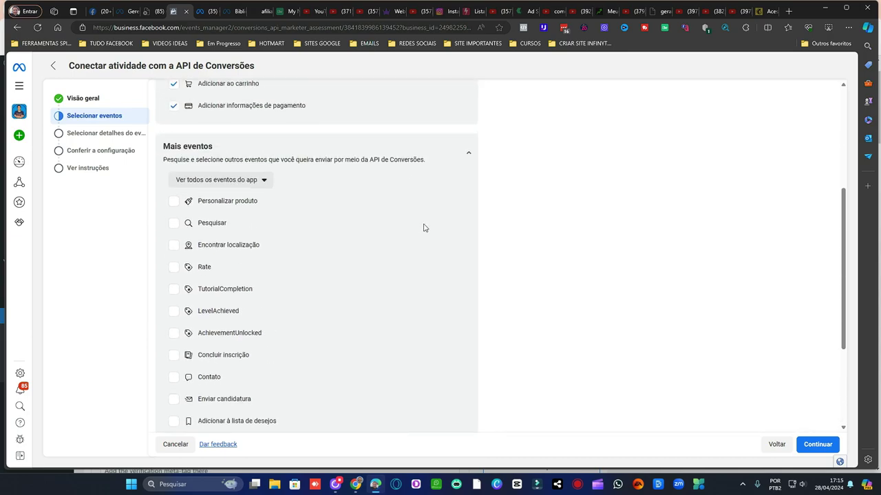
scroll(428, 228, up, 1)
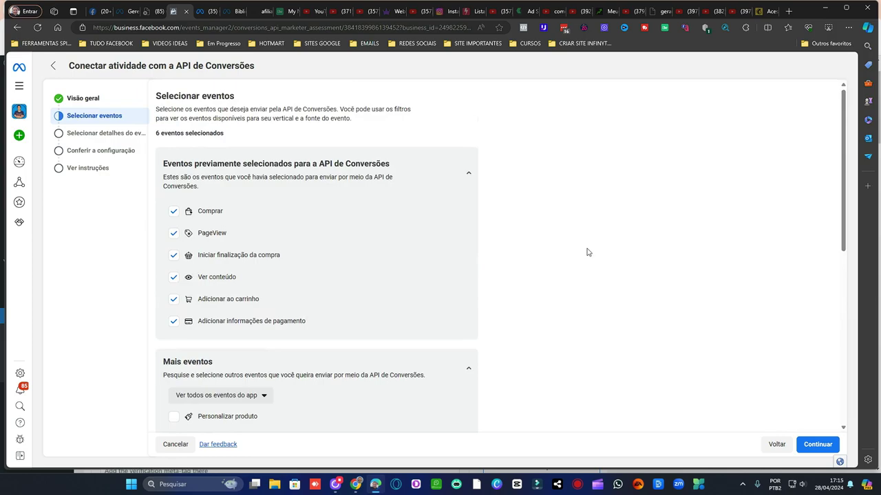
click(822, 441)
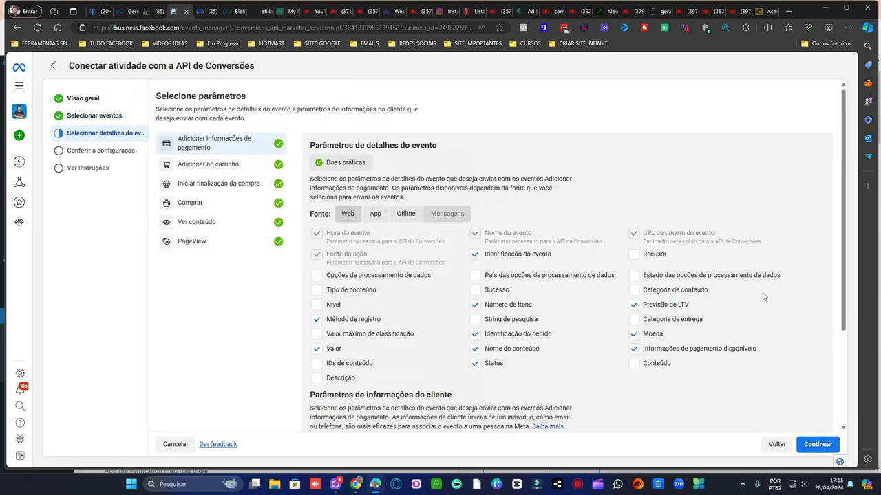
- Accept the preselected event and customer parameters and confirm the Conversions API configuration
click(823, 445)
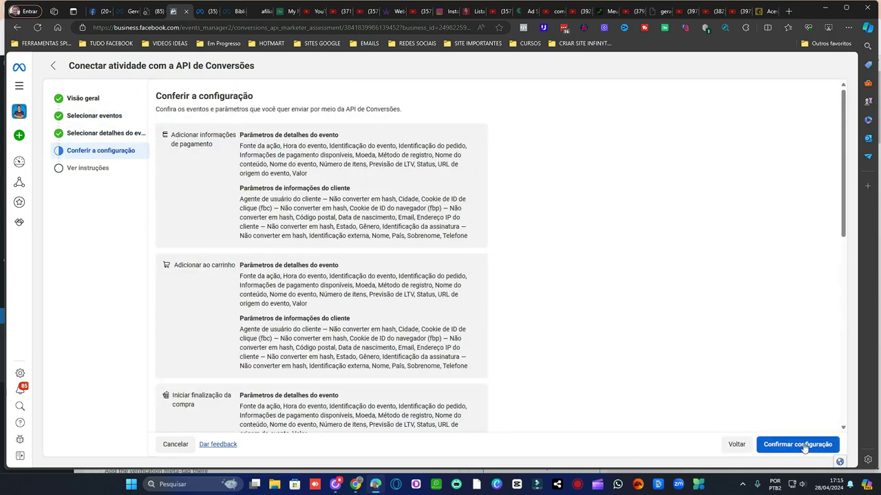
click(804, 446)
click(504, 216)
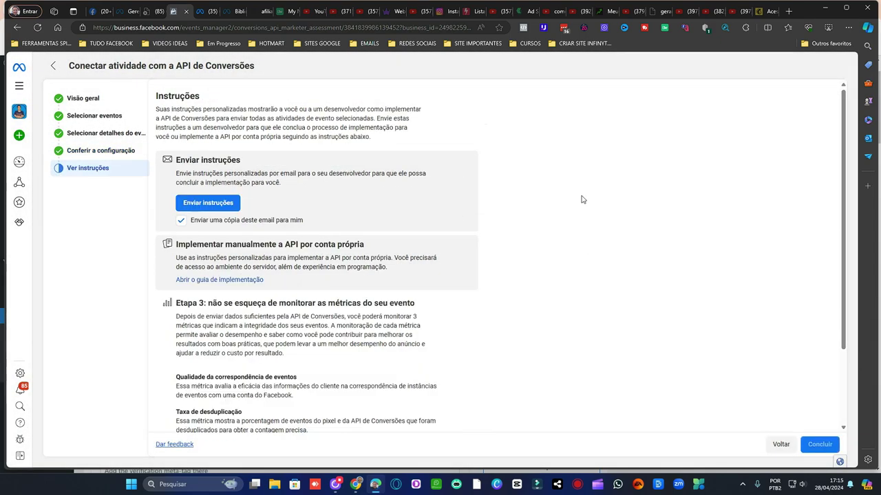
- Opt out of the e-mail copy of the instructions, finish the Conversions API setup, and reopen Pixel Pack Marketing Digital after reloading the data sources
click(180, 220)
click(822, 445)
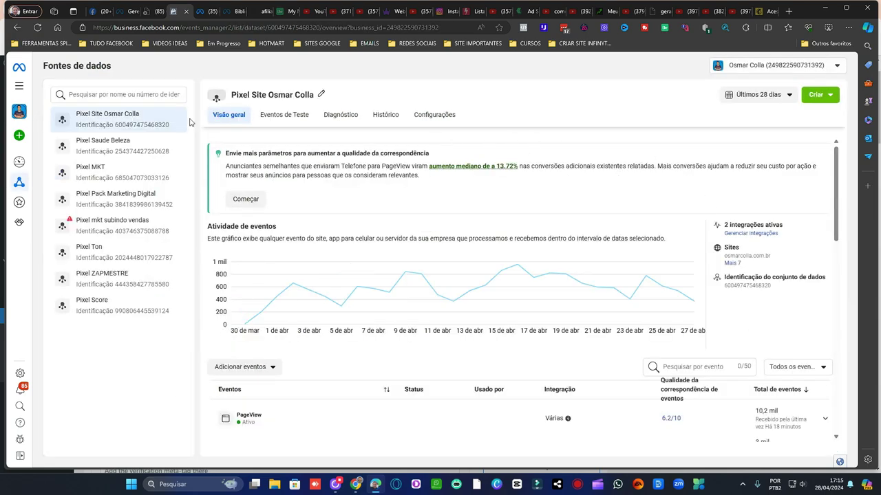
click(38, 27)
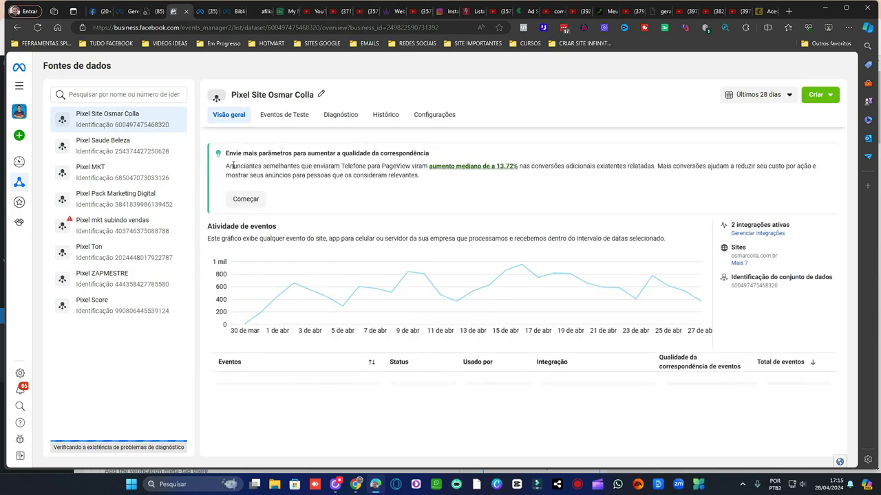
click(117, 198)
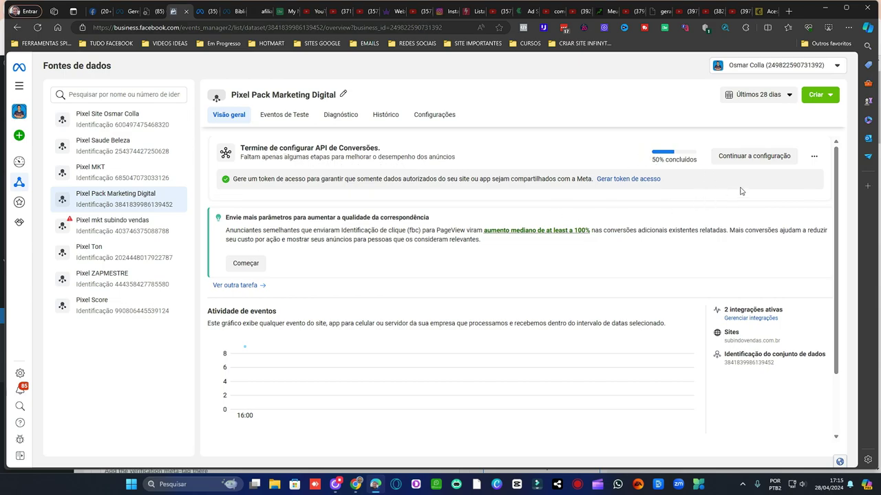
- Review the overview and setup reminder options of Pixel Pack Marketing Digital, and generate a Conversions API access token
click(813, 156)
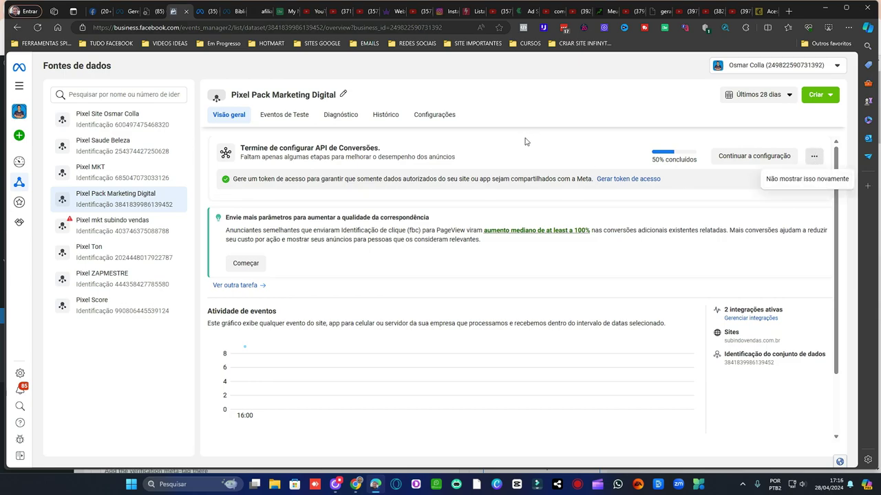
click(576, 160)
scroll(560, 279, down, 1)
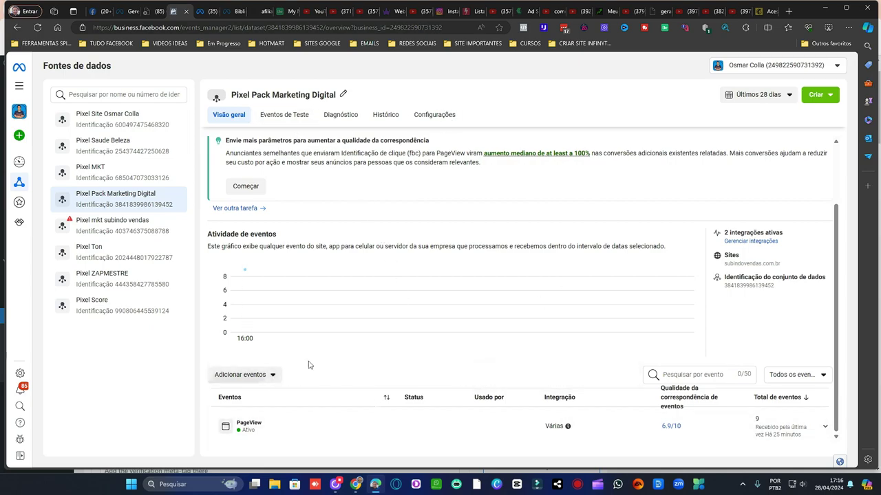
scroll(427, 247, up, 1)
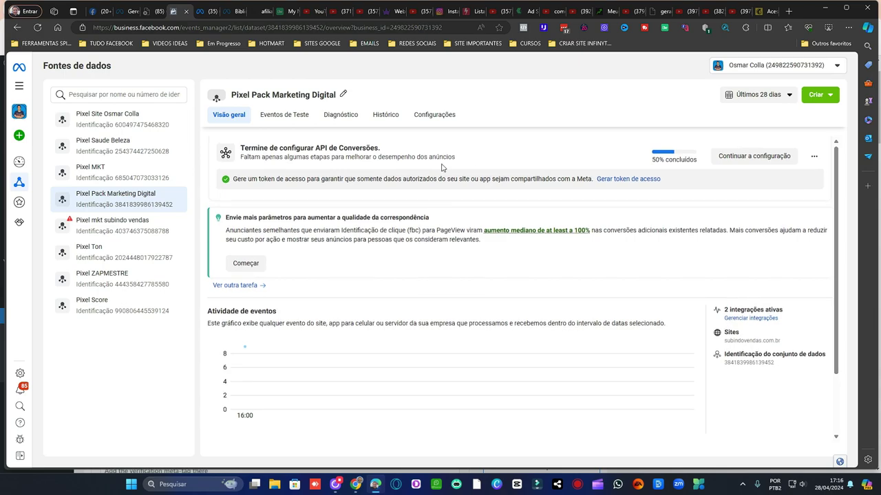
click(624, 181)
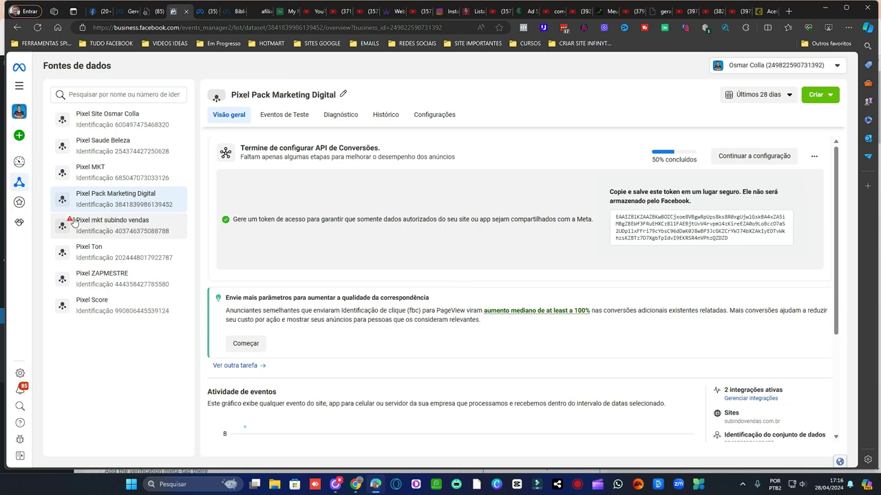
- In Pixel mkt subindo vendas, look through the event list for the flagged event __missing_event and verify it
click(120, 227)
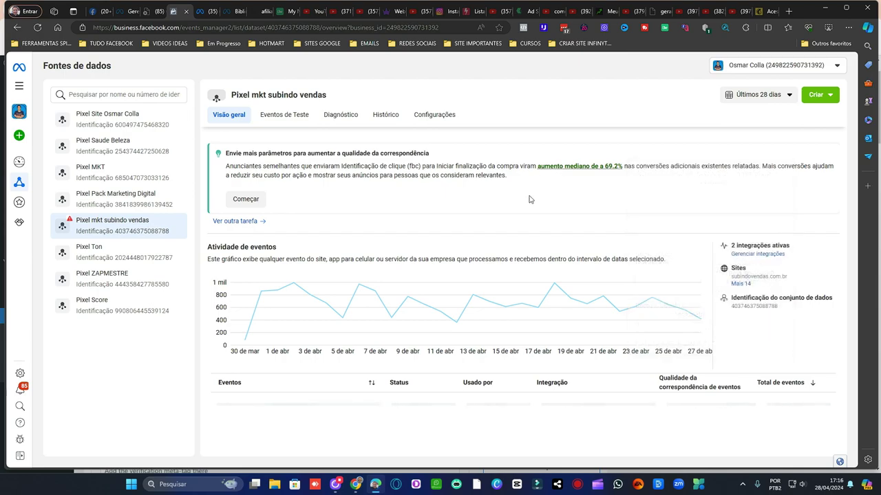
scroll(532, 198, down, 2)
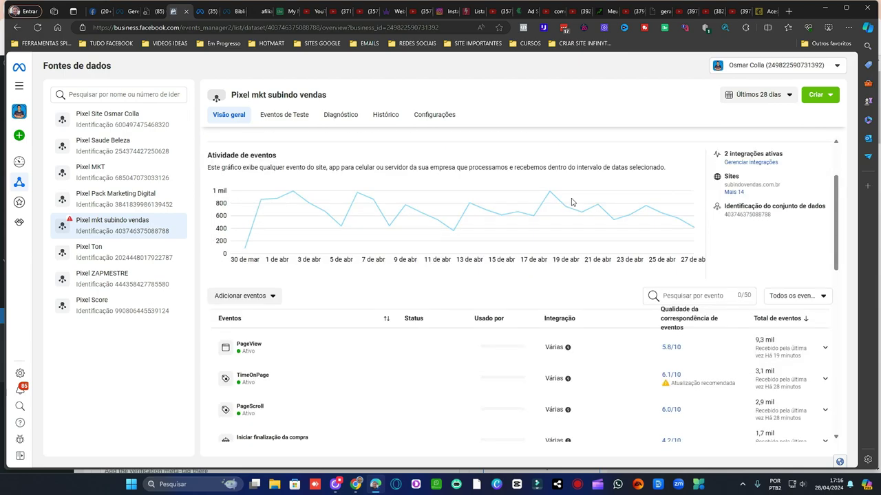
scroll(530, 198, down, 4)
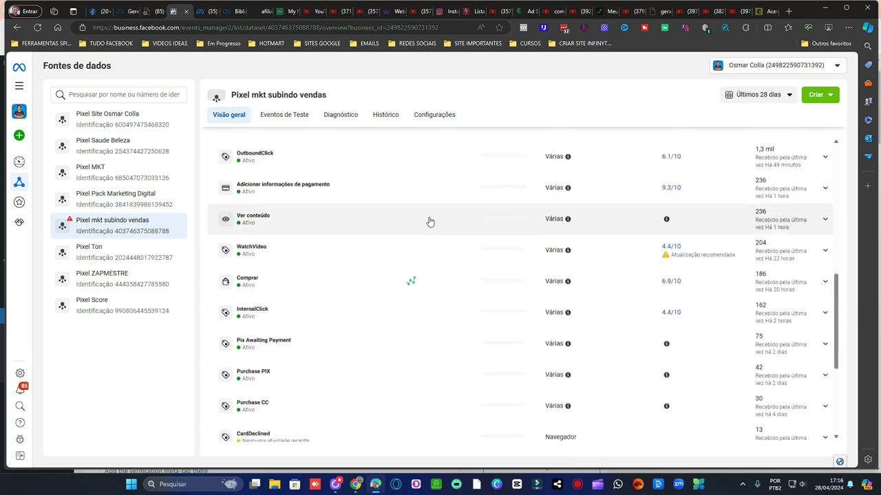
scroll(443, 210, down, 4)
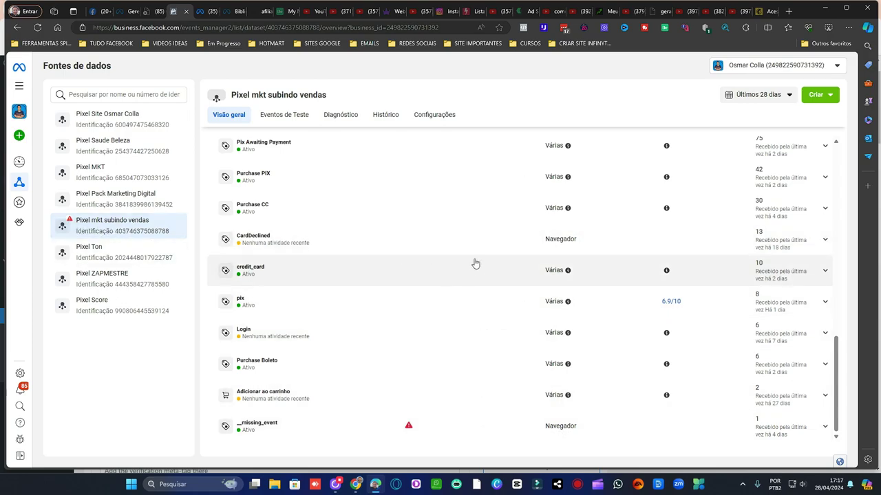
click(557, 431)
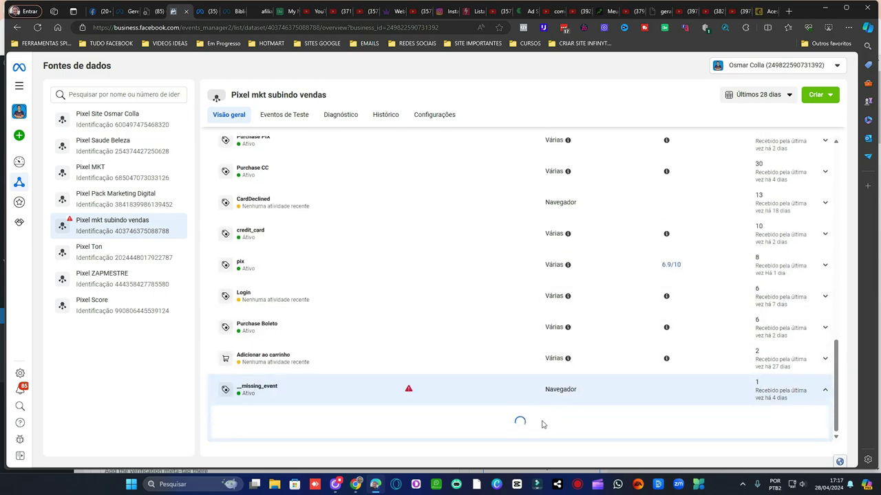
scroll(511, 338, down, 2)
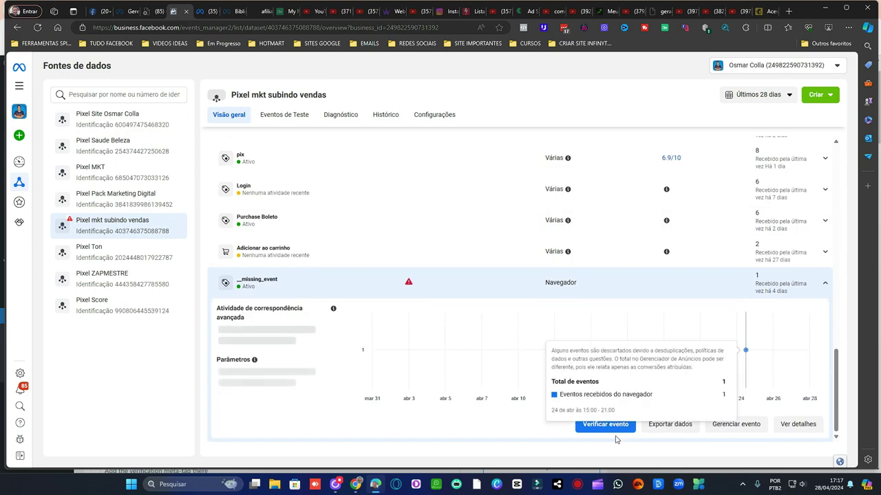
click(603, 425)
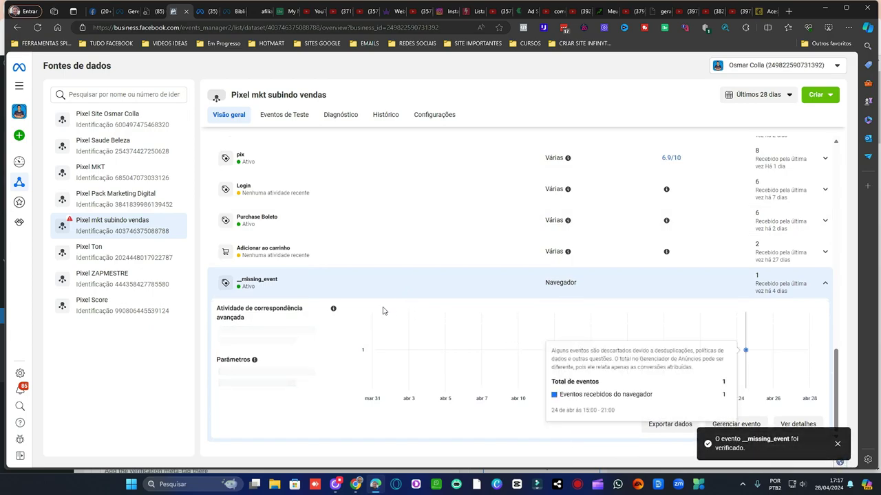
mouse_move(582, 392)
scroll(500, 317, up, 3)
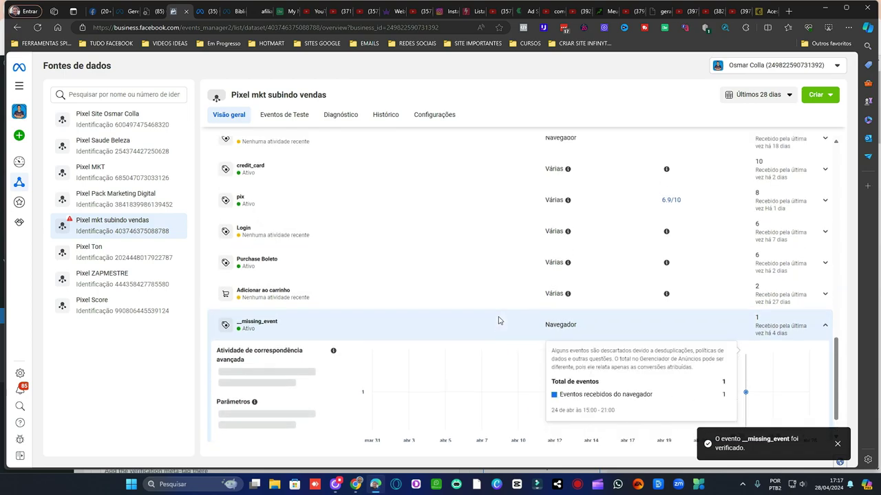
scroll(499, 316, up, 5)
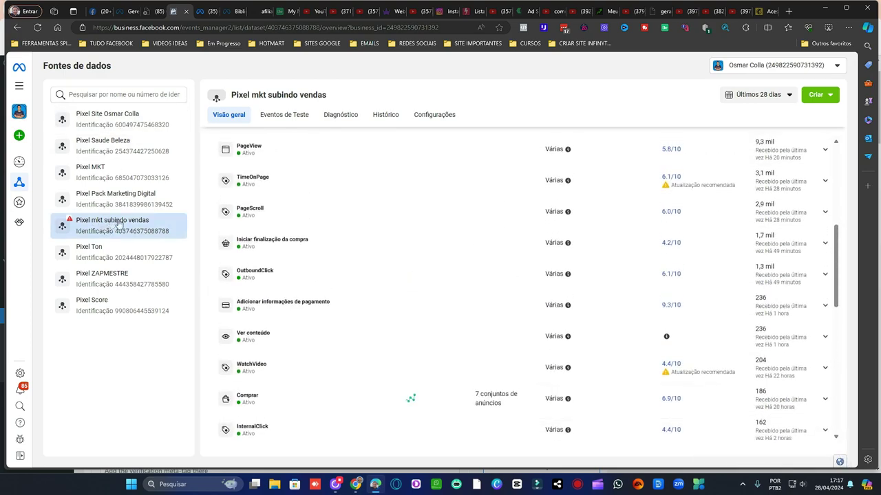
- Reload the data sources and recheck the warning status and event list of Pixel mkt subindo vendas
click(39, 28)
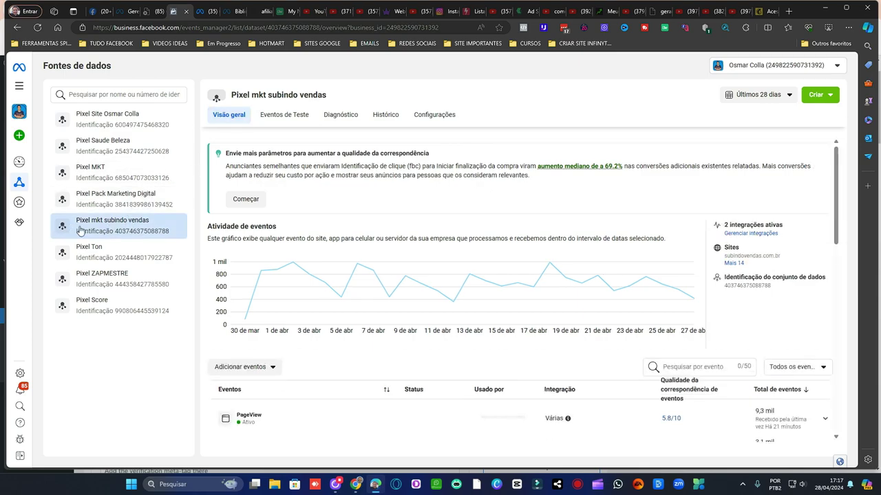
scroll(609, 205, down, 15)
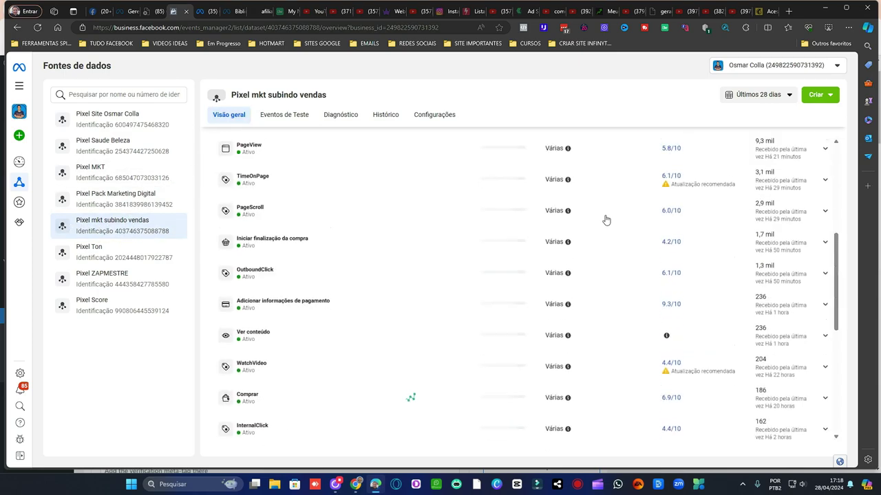
scroll(567, 206, up, 15)
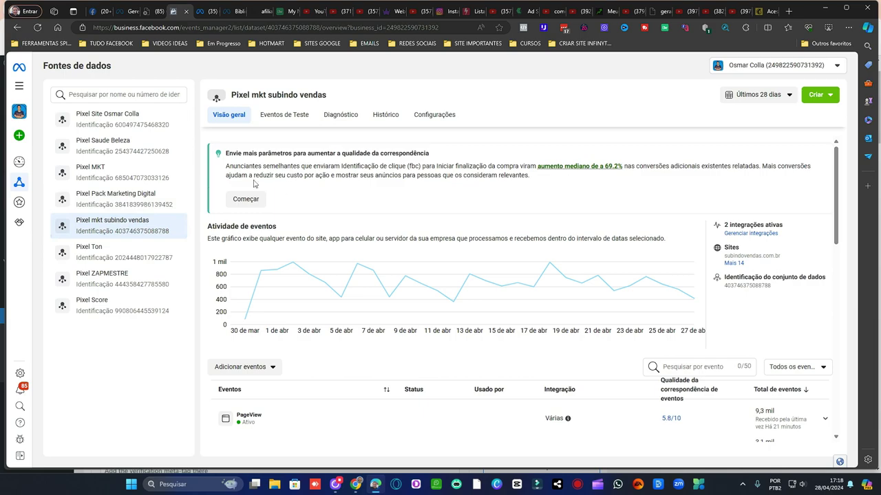
- Dismiss the Conversions API setup reminder of Pixel Pack Marketing Digital so that it is not shown again
click(133, 197)
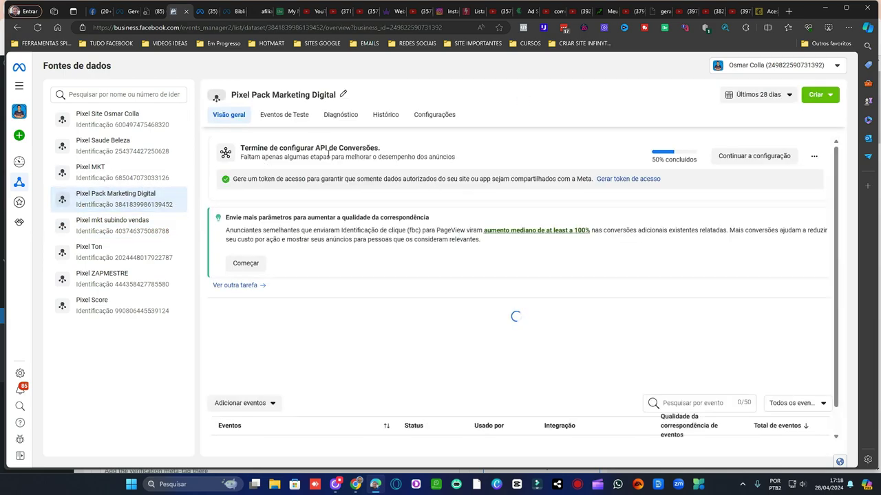
click(814, 156)
click(774, 185)
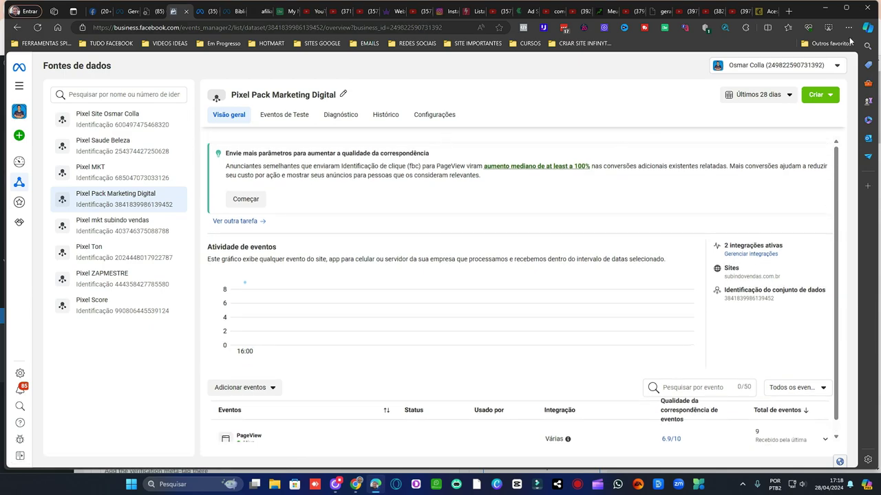
- Switch to Chrome, reload the PixelYourSite dashboard, and check the pixel on the afiliadasdesucesso sales page with Meta Pixel Helper
click(825, 7)
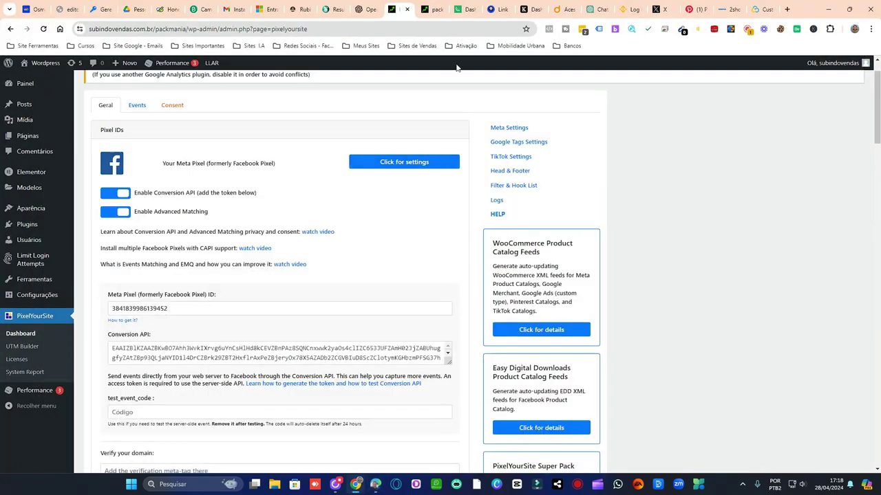
click(43, 28)
click(437, 11)
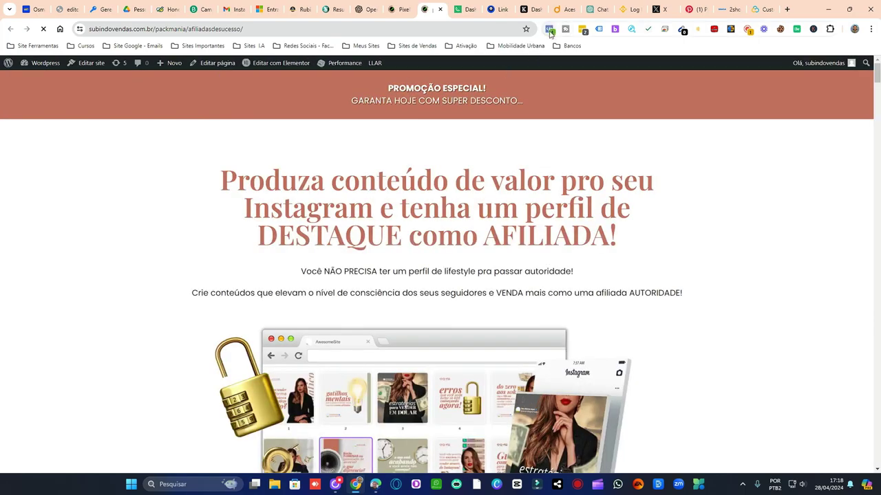
click(550, 31)
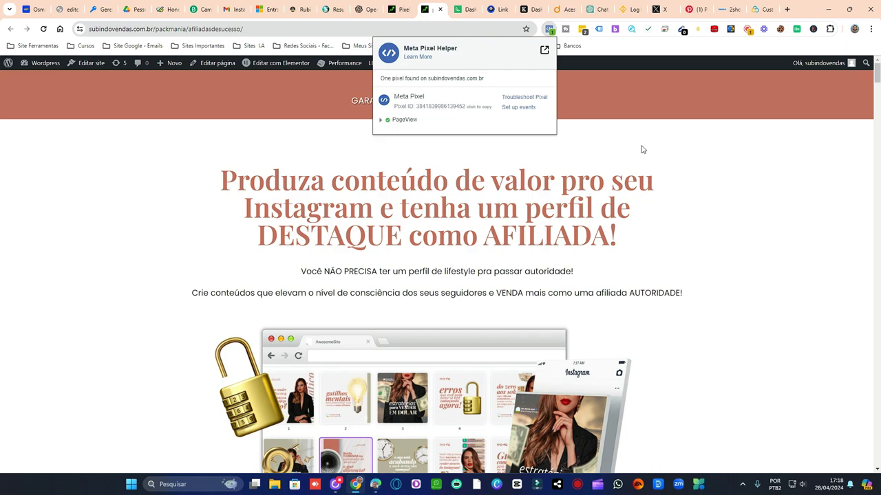
click(550, 31)
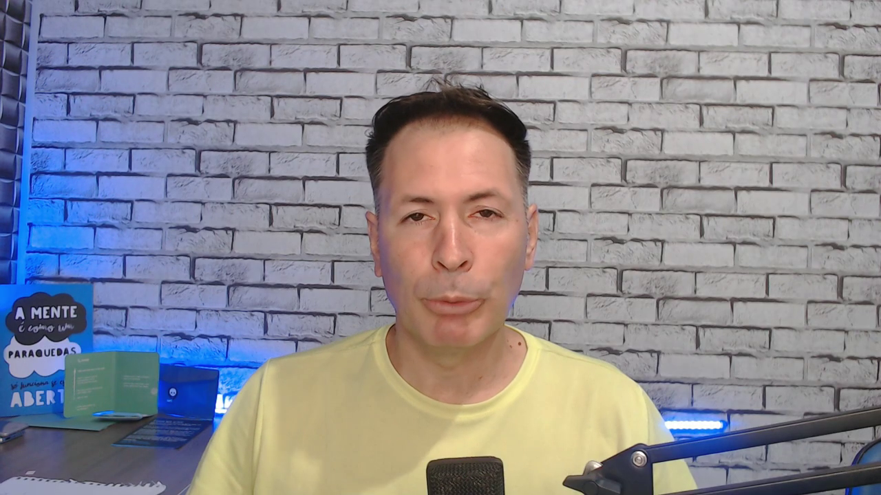